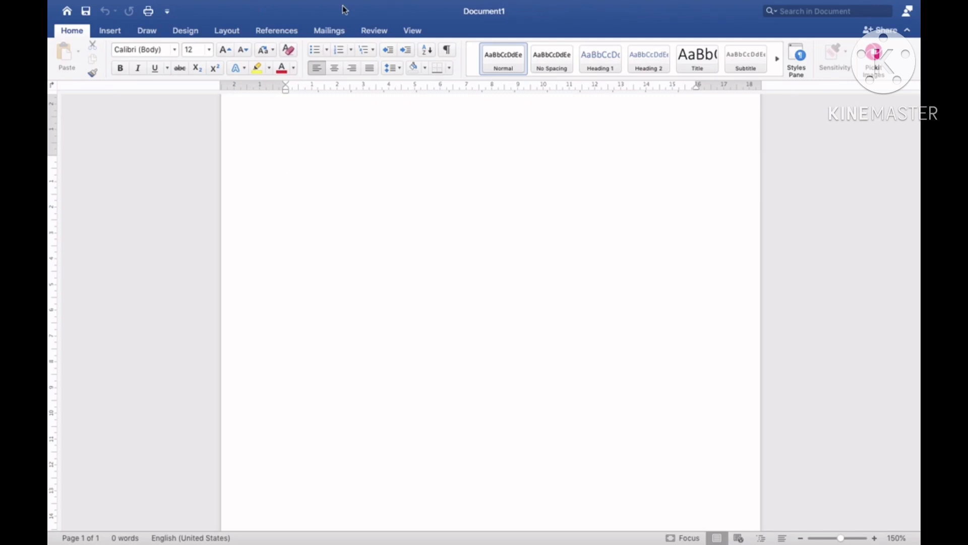
Enter the title "Project Application TIK Kelas 6" on the first line of the blank document
{"action": "mouse_move", "coordinate": [204, 2]}
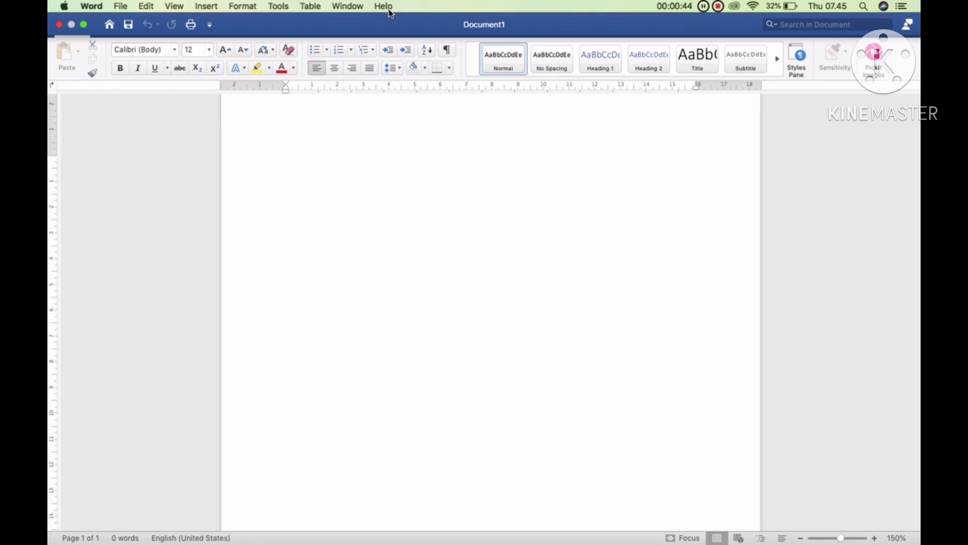
{"action": "type", "text": "Pro"}
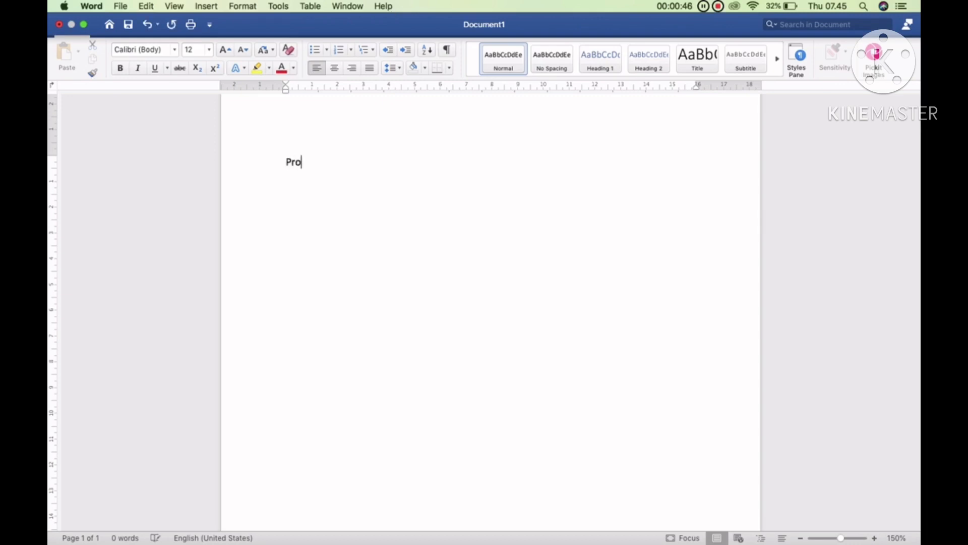
{"action": "type", "text": "ject Application "}
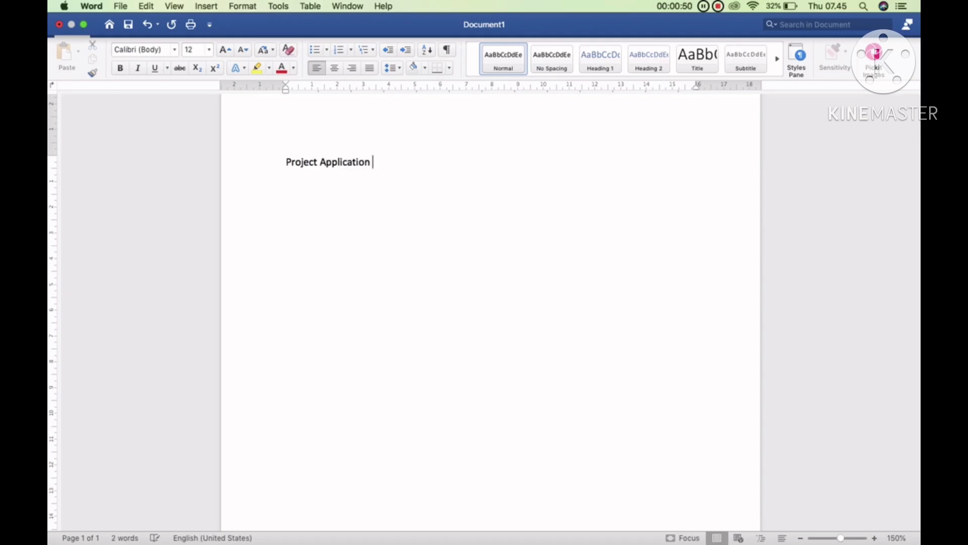
{"action": "type", "text": "TIK Kelas 6"}
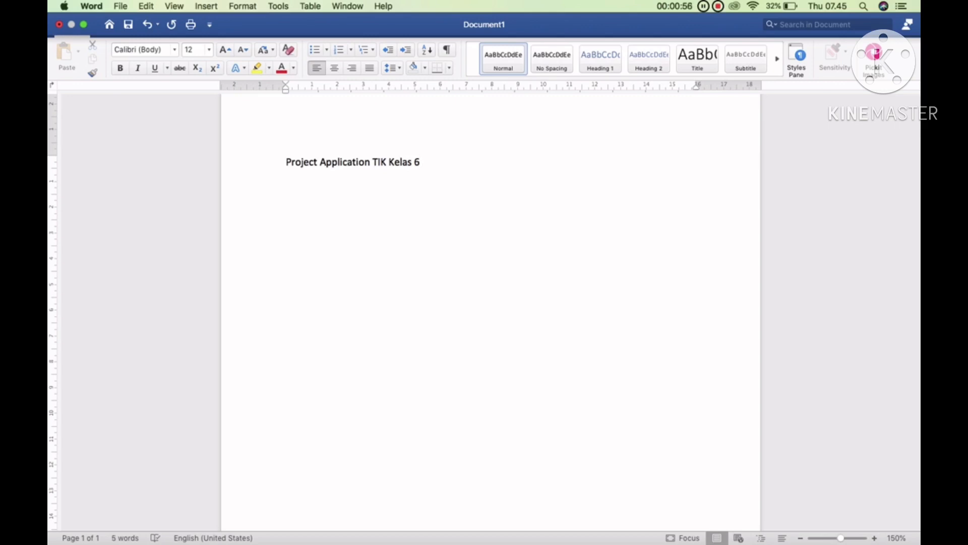
Select the whole title line and set its font to Arial at size 14
{"action": "key", "text": "shift+Left"}
{"action": "key", "text": "shift+Left"}
{"action": "key", "text": "shift+Left"}
{"action": "key", "text": "shift+Left"}
{"action": "key", "text": "shift+Left"}
{"action": "key", "text": "shift+Left"}
{"action": "key", "text": "shift+Left"}
{"action": "key", "text": "shift+Left"}
{"action": "key", "text": "shift+Left"}
{"action": "key", "text": "shift+Left"}
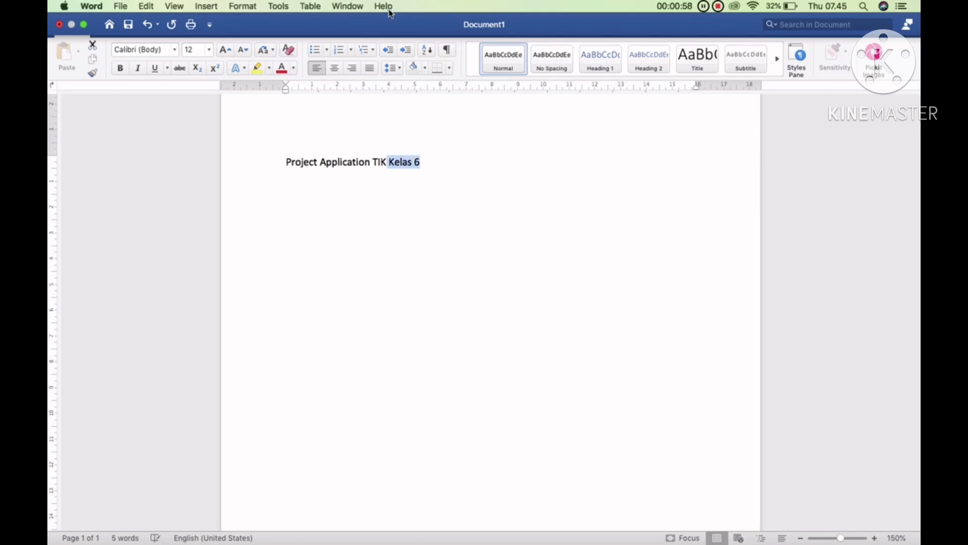
{"action": "key", "text": "shift+Left"}
{"action": "key", "text": "shift+Left"}
{"action": "key", "text": "shift+Left"}
{"action": "key", "text": "shift+Left"}
{"action": "key", "text": "shift+Left"}
{"action": "key", "text": "shift+Left"}
{"action": "key", "text": "shift+Left"}
{"action": "key", "text": "shift+Left"}
{"action": "key", "text": "shift+Left"}
{"action": "key", "text": "shift+Left"}
{"action": "key", "text": "shift+Left"}
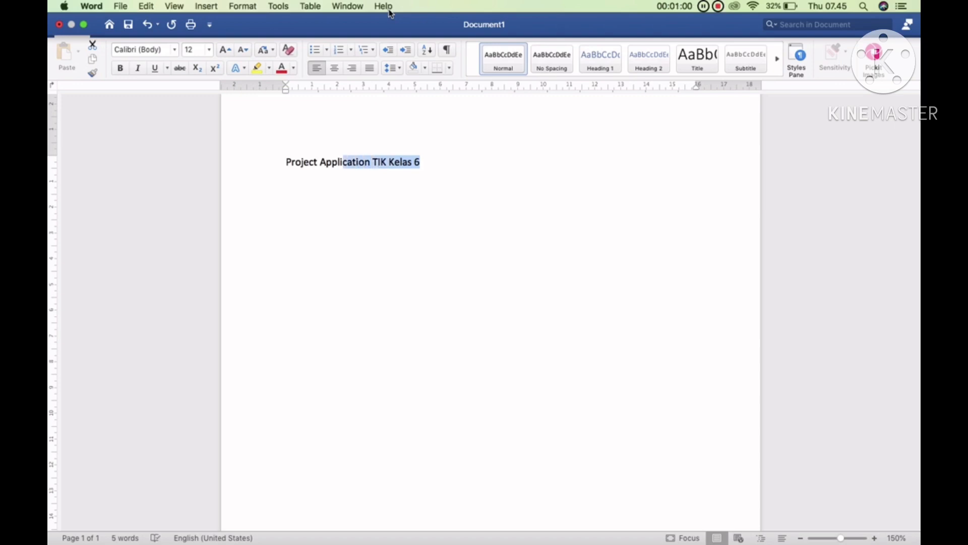
{"action": "key", "text": "shift+Left"}
{"action": "key", "text": "shift+Left"}
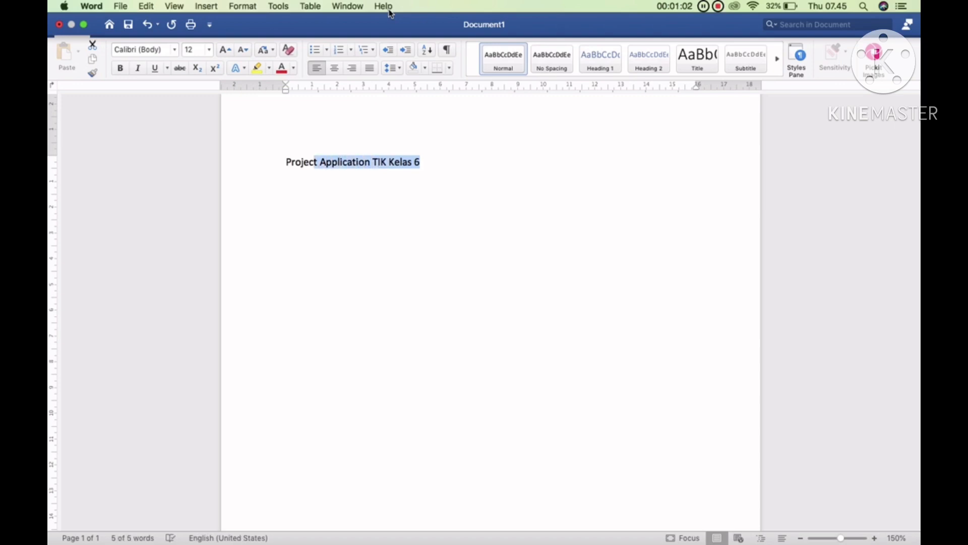
{"action": "key", "text": "shift+Left"}
{"action": "key", "text": "shift+Left"}
{"action": "key", "text": "shift+Left"}
{"action": "key", "text": "shift+Left"}
{"action": "key", "text": "shift+Left"}
{"action": "key", "text": "shift+Left"}
{"action": "key", "text": "shift+Left"}
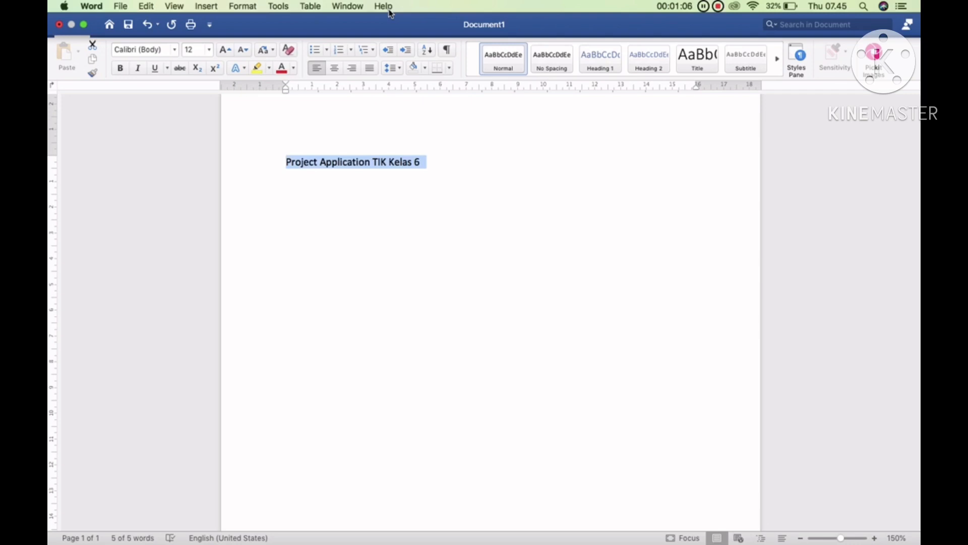
{"action": "left_click", "coordinate": [175, 49]}
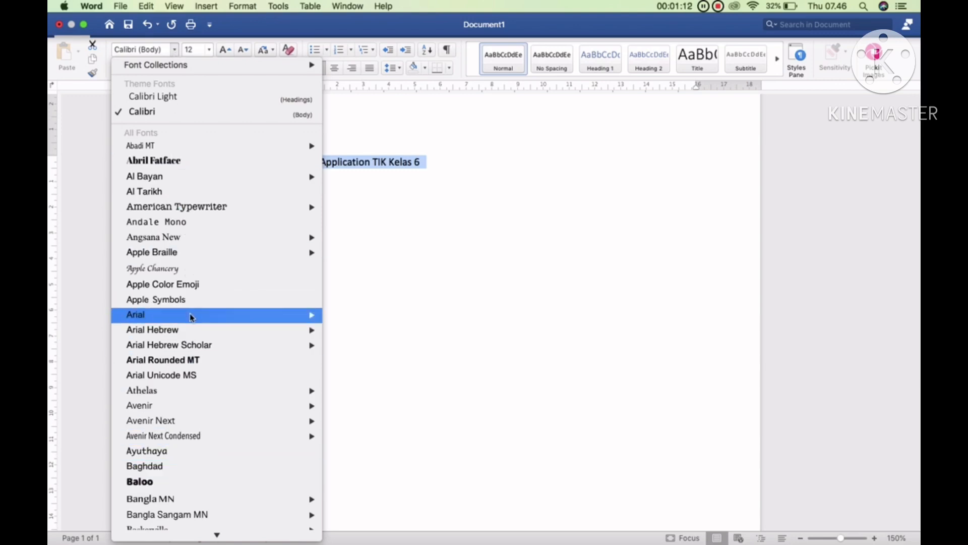
{"action": "mouse_move", "coordinate": [200, 415]}
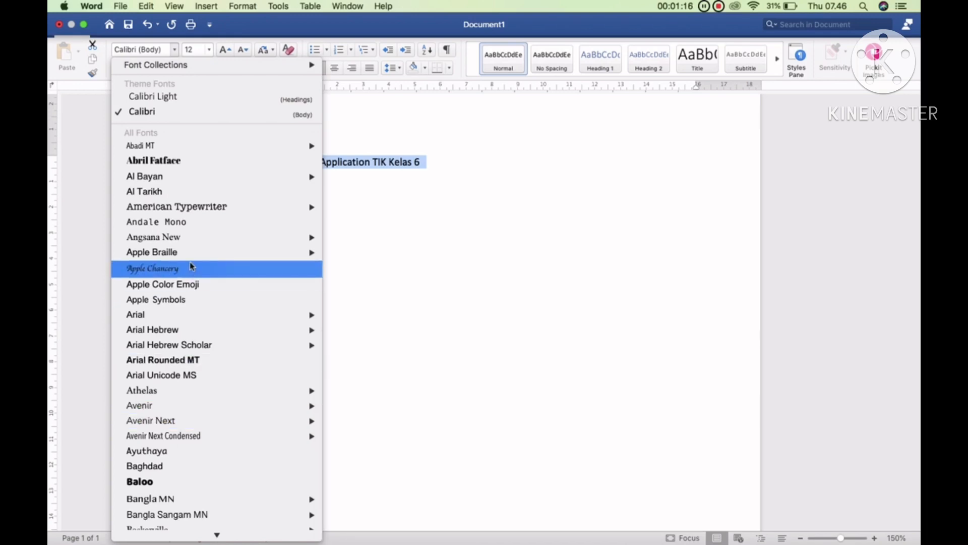
{"action": "left_click", "coordinate": [186, 315]}
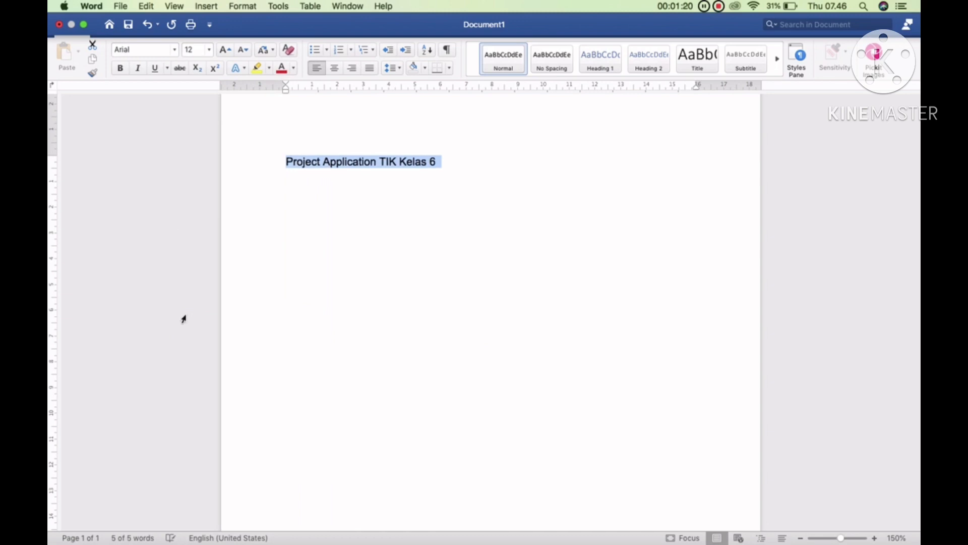
{"action": "left_click", "coordinate": [209, 50]}
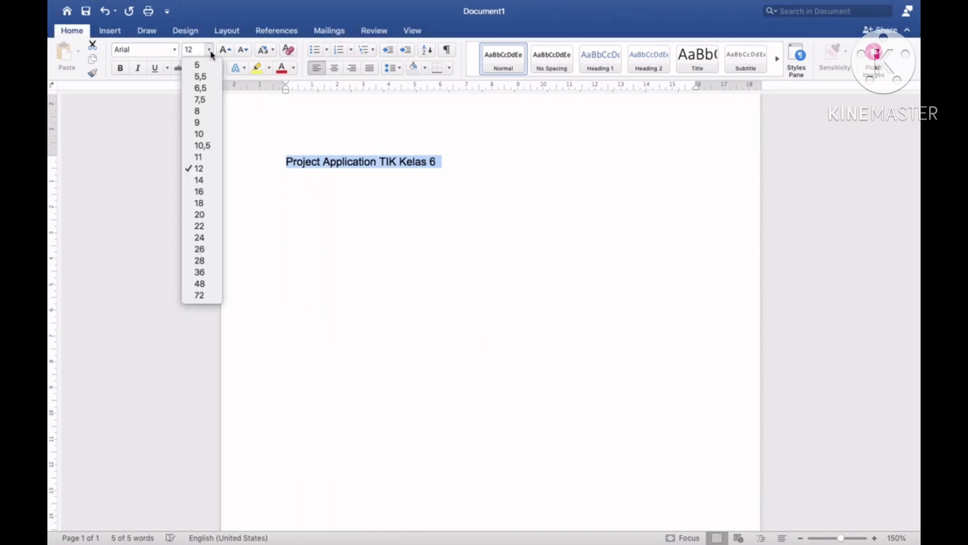
{"action": "left_click", "coordinate": [196, 180]}
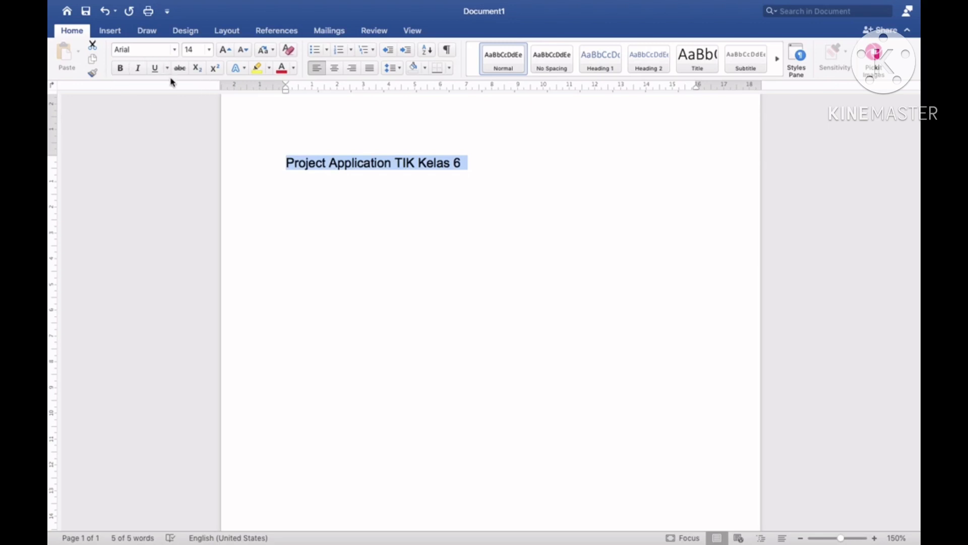
Try bold, italic and underline on the title in different combinations, ending with all three applied
{"action": "left_click", "coordinate": [120, 69]}
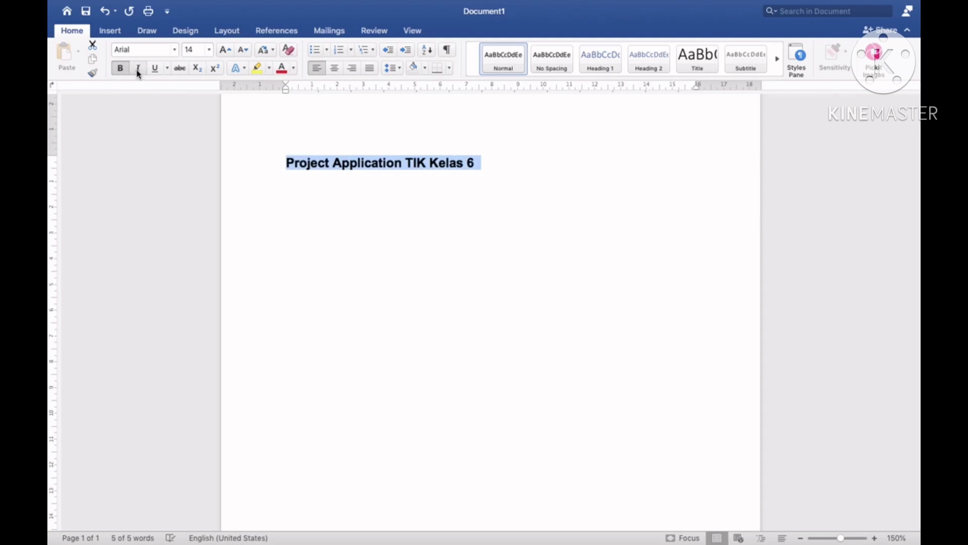
{"action": "left_click", "coordinate": [138, 71]}
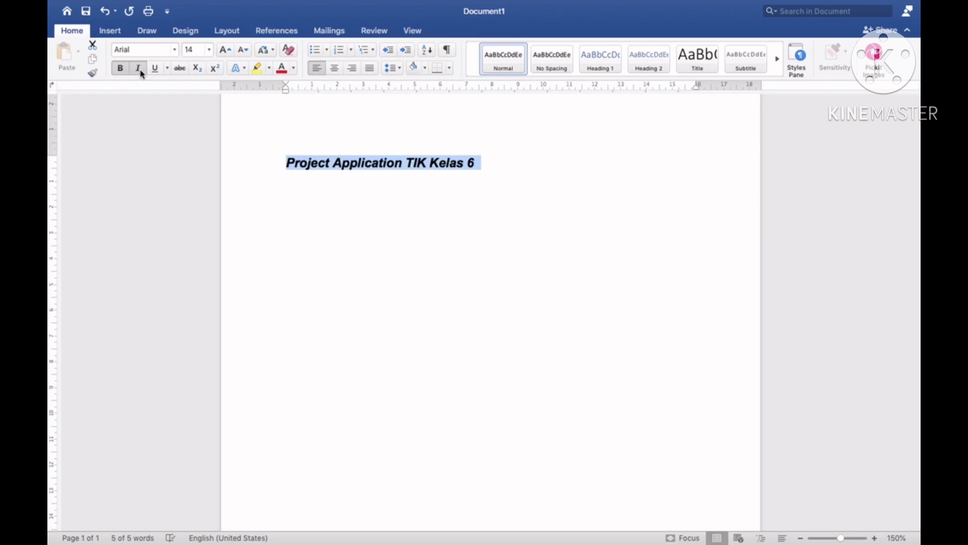
{"action": "left_click", "coordinate": [121, 74]}
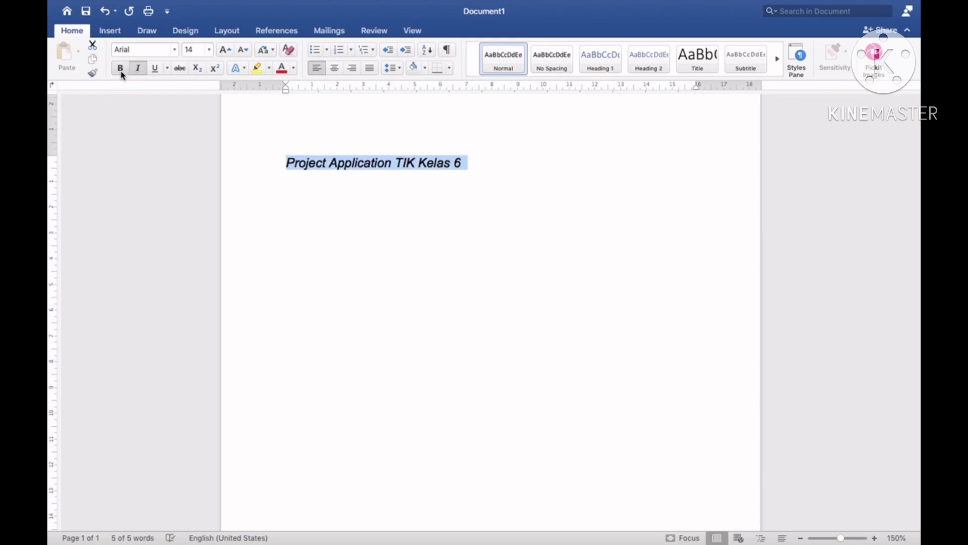
{"action": "left_click", "coordinate": [155, 75]}
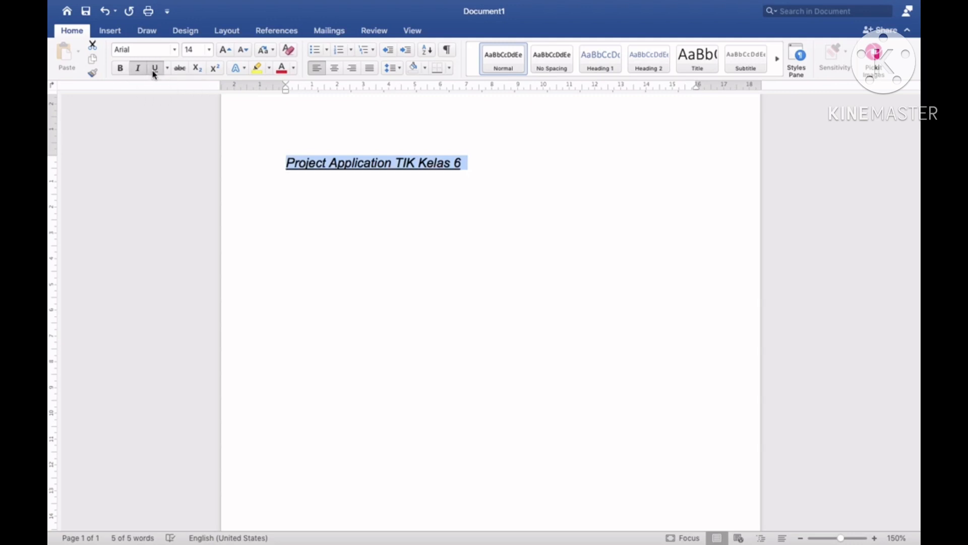
{"action": "left_click", "coordinate": [139, 70]}
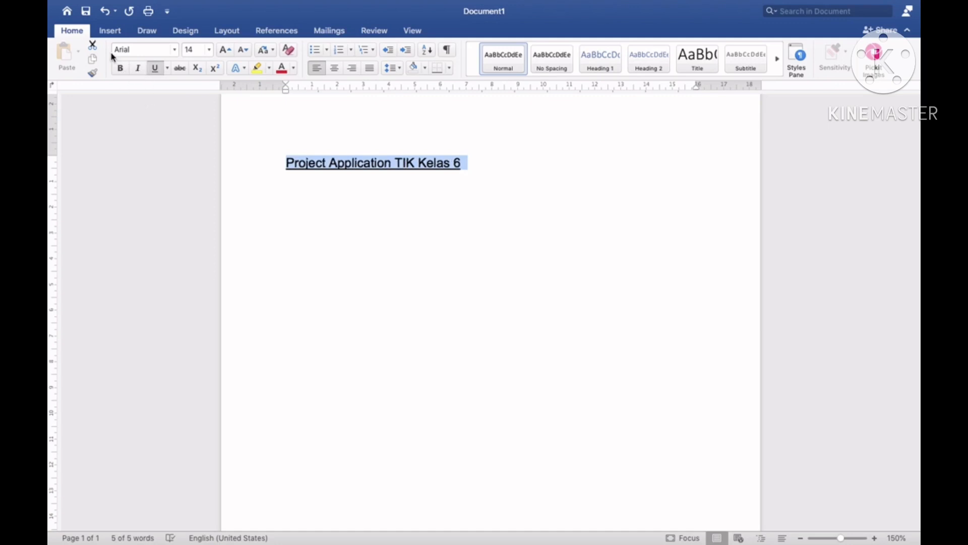
{"action": "left_click", "coordinate": [120, 70]}
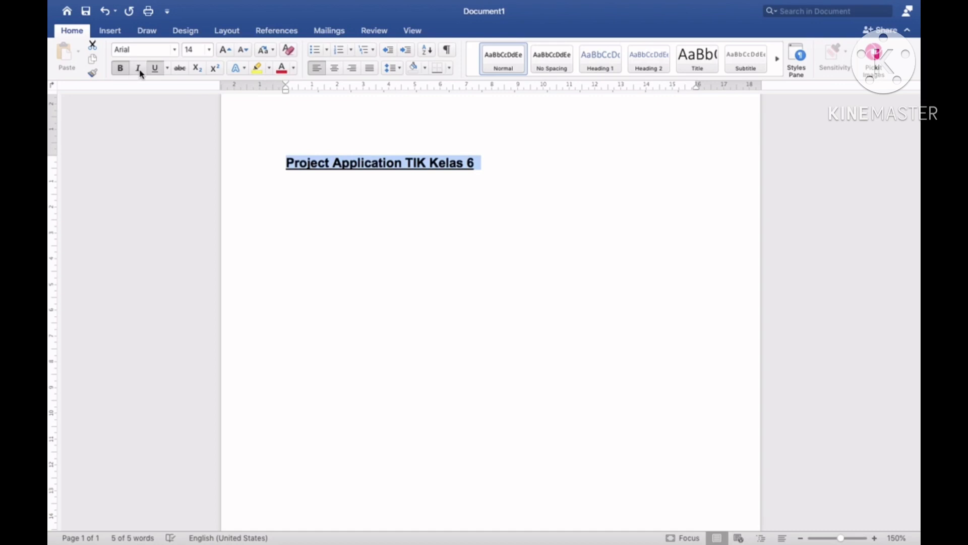
{"action": "left_click", "coordinate": [139, 71]}
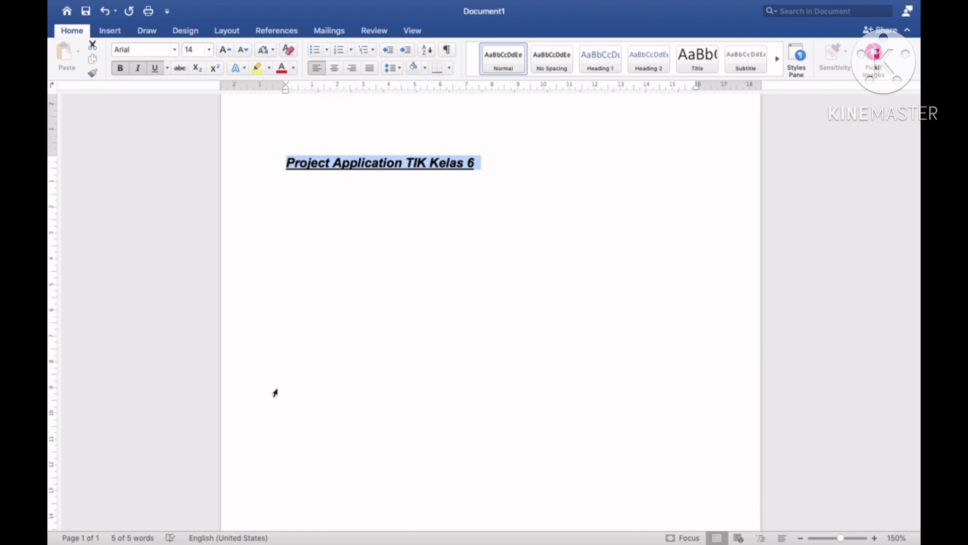
Try centred, right-aligned and justified alignment on the title, ending with it centred
{"action": "left_click", "coordinate": [335, 69]}
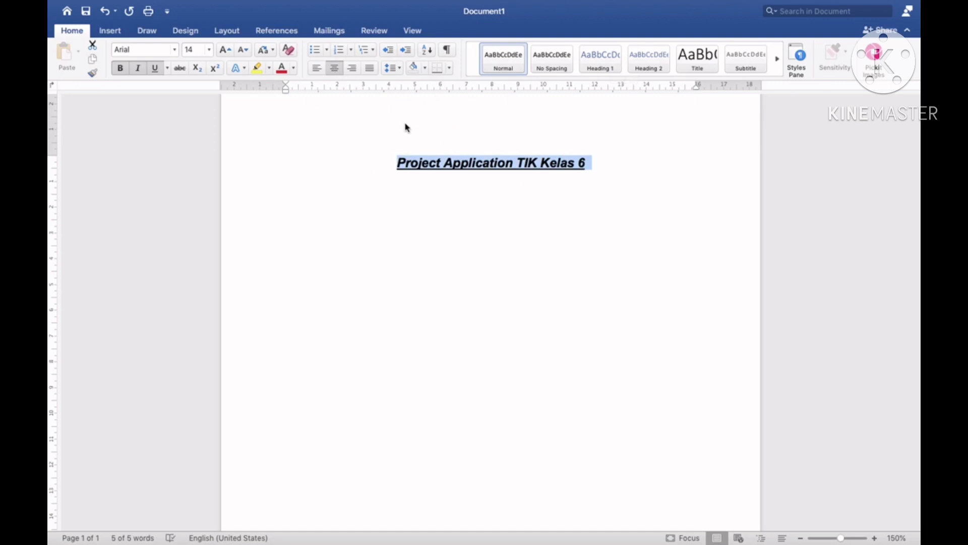
{"action": "left_click", "coordinate": [353, 70]}
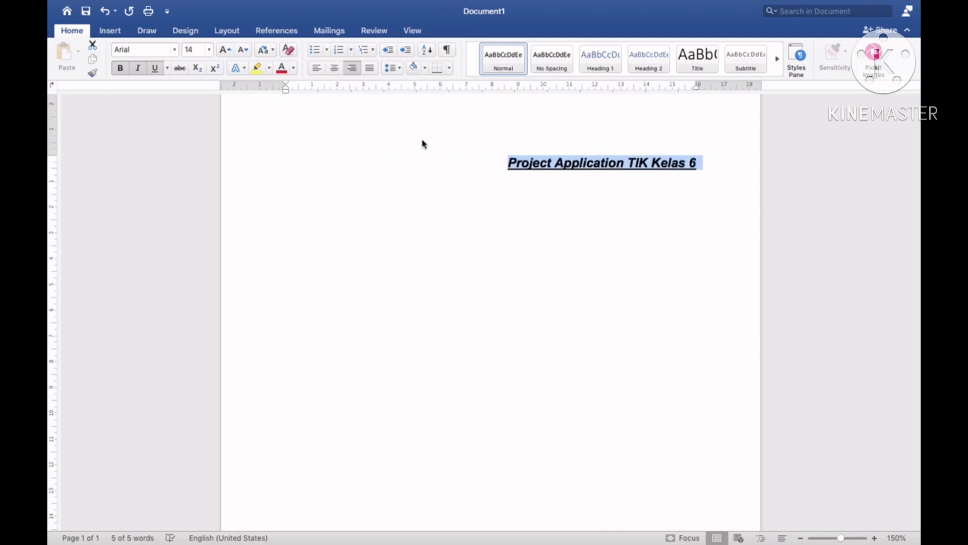
{"action": "left_click", "coordinate": [370, 73]}
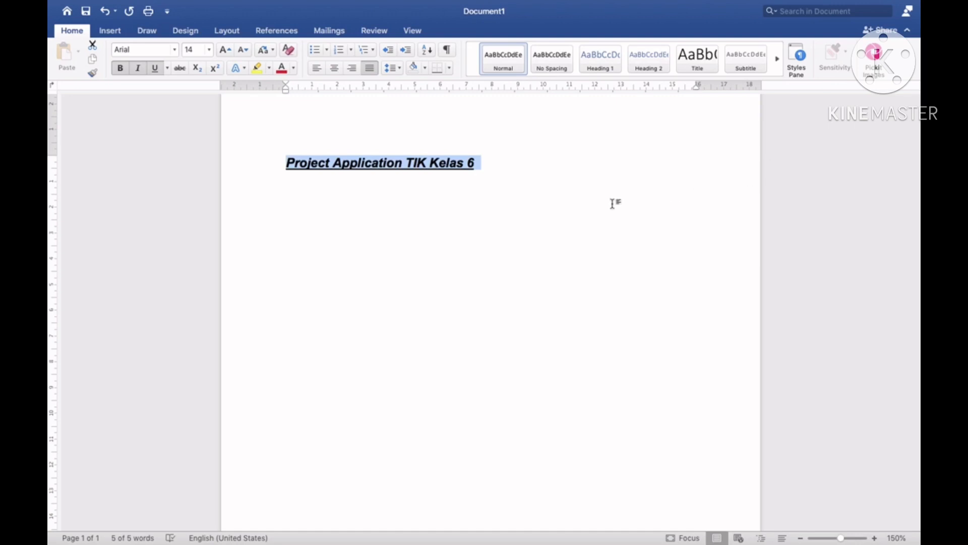
{"action": "left_click", "coordinate": [335, 74]}
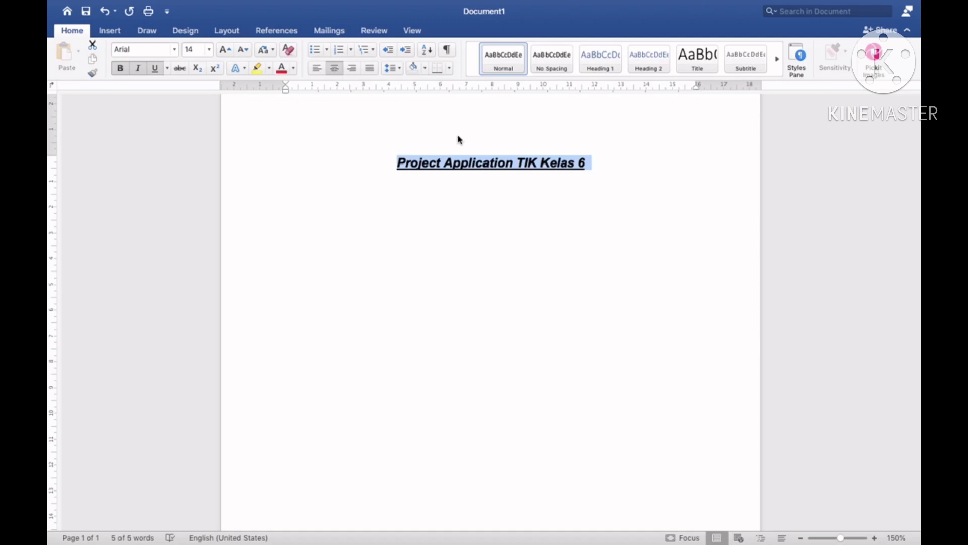
Start a new paragraph below the title, left-aligned and without underline, italic or bold
{"action": "left_click", "coordinate": [593, 166]}
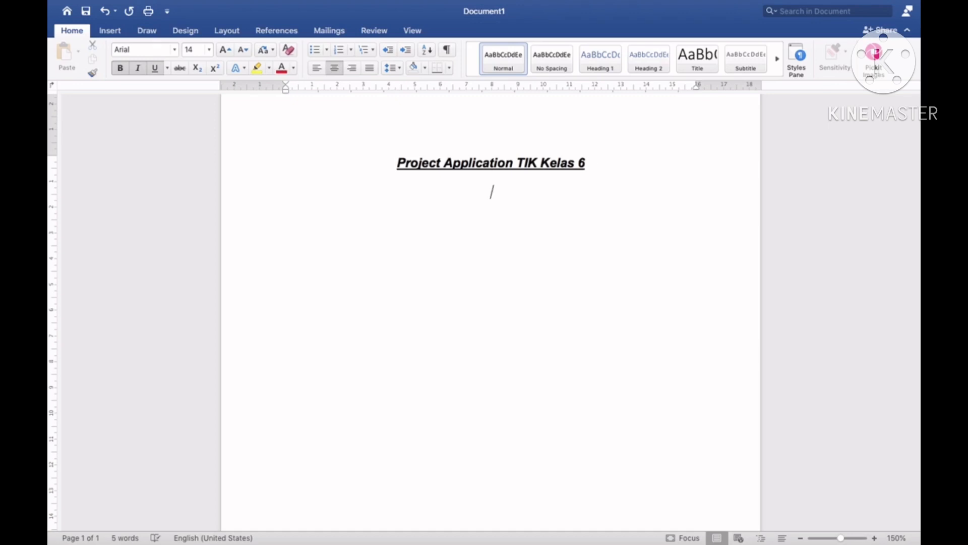
{"action": "key", "text": "Return"}
{"action": "left_click", "coordinate": [318, 70]}
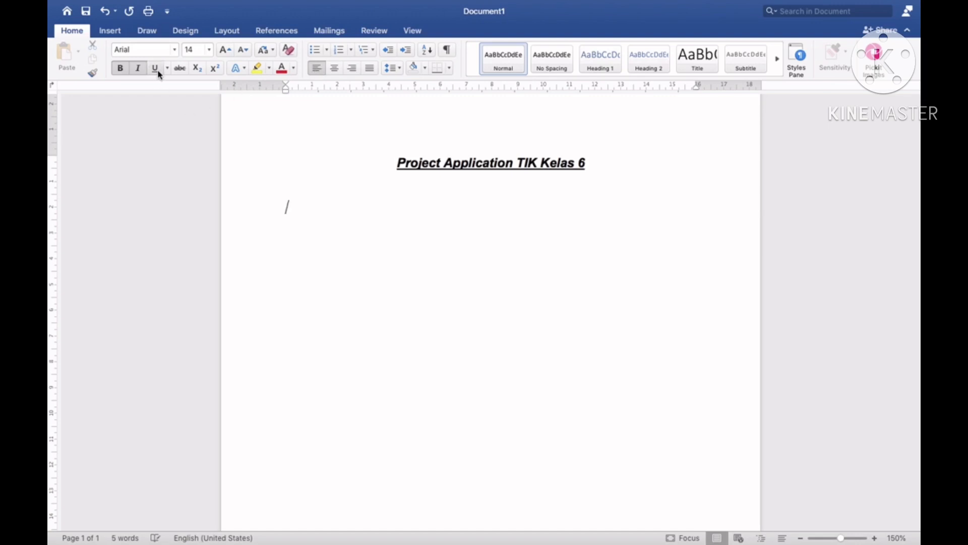
{"action": "left_click", "coordinate": [137, 69]}
{"action": "left_click", "coordinate": [120, 70]}
Fill the new paragraph with about four lines of random filler text, starting with "Nnakjdahduiahduahd a duahudahsudhaudh."
{"action": "type", "text": "nn"}
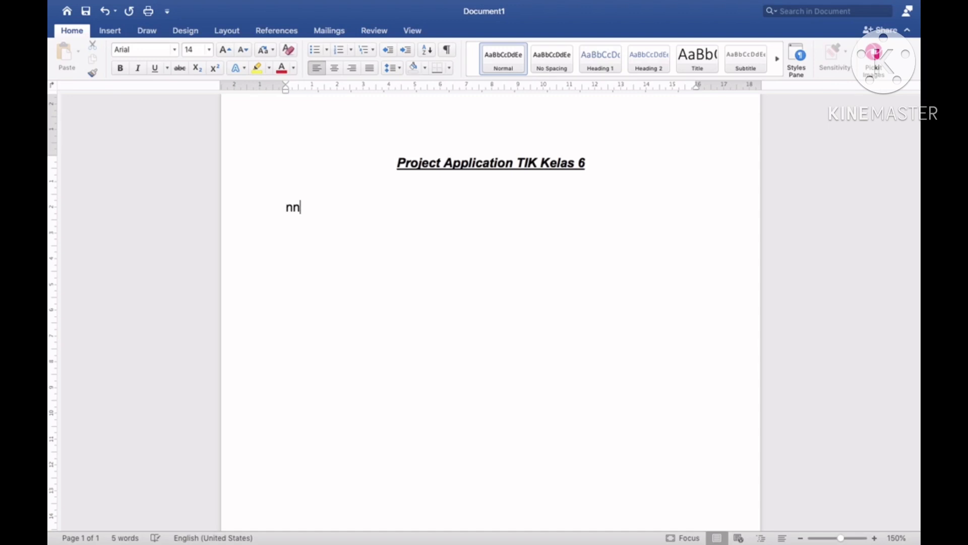
{"action": "type", "text": "akjdahduiahduahd a duahudahsudha"}
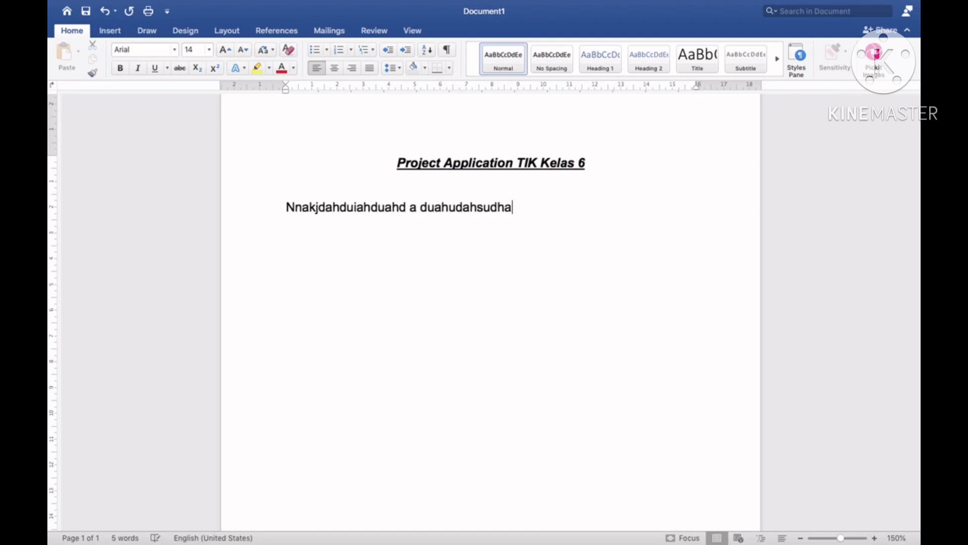
{"action": "type", "text": "udh. dadhgygsqyeiqeoqkoe"}
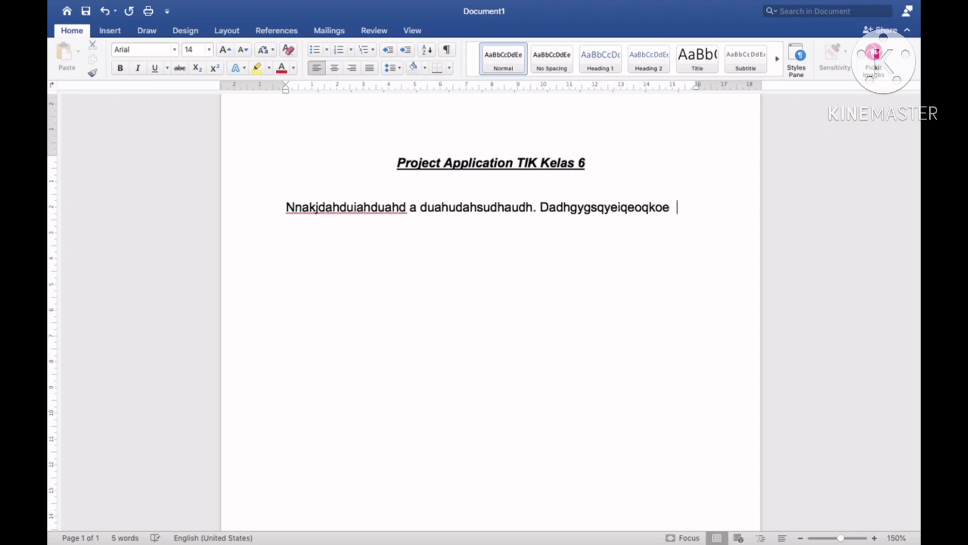
{"action": "key", "text": "BackSpace"}
{"action": "type", "text": ". ugeuqqoiweoqwkeqpepqepq. ihei"}
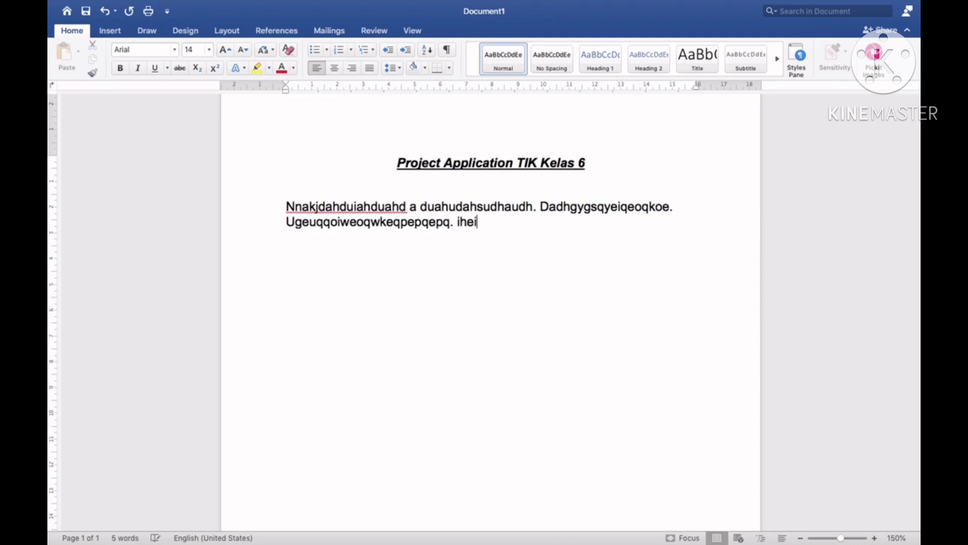
{"action": "type", "text": "qeijqwijoqwkeoqwkepqwepqk. "}
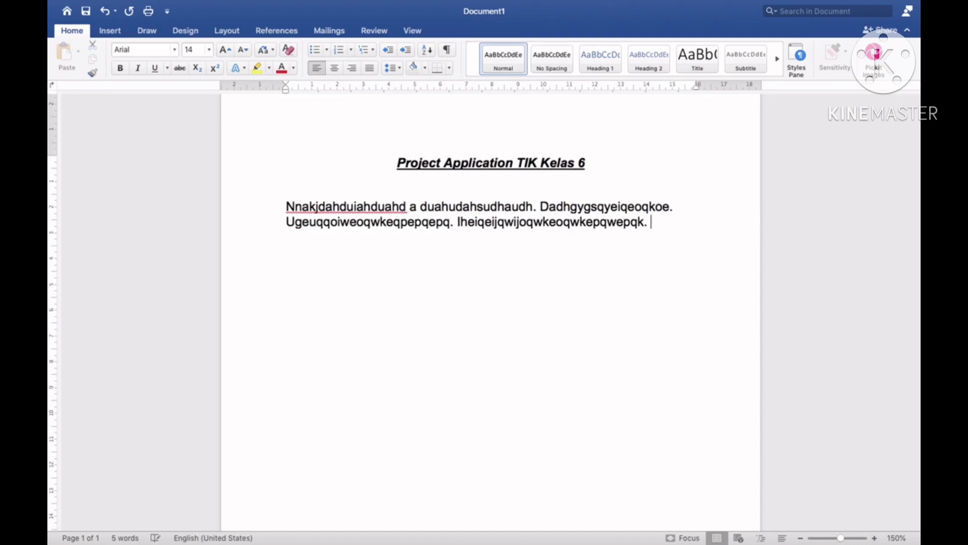
{"action": "type", "text": "ejoqijeoqwepqe[qpe cpqwkeopqeioqwepqw"}
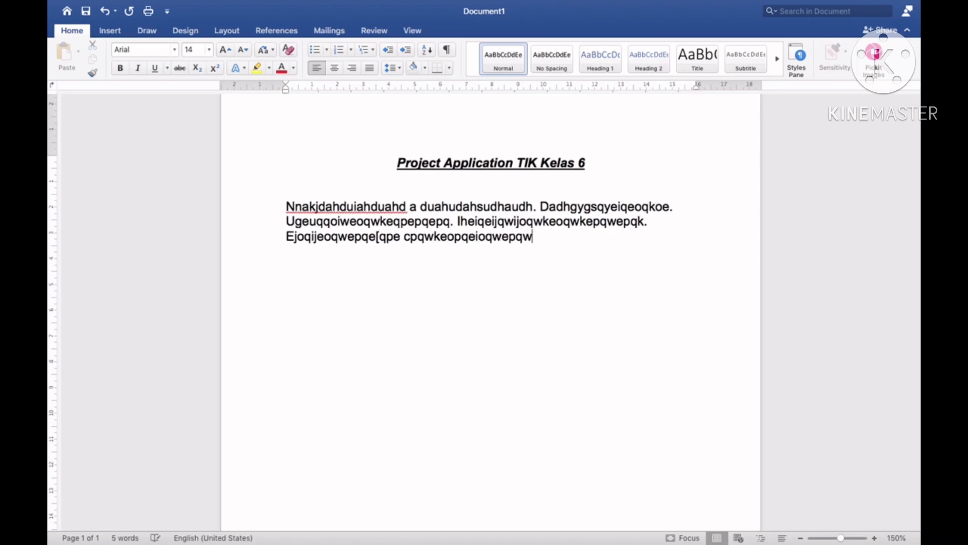
{"action": "type", "text": "epqwleqwlepqwle qweoqweoqwjepoqwkeq epqw"}
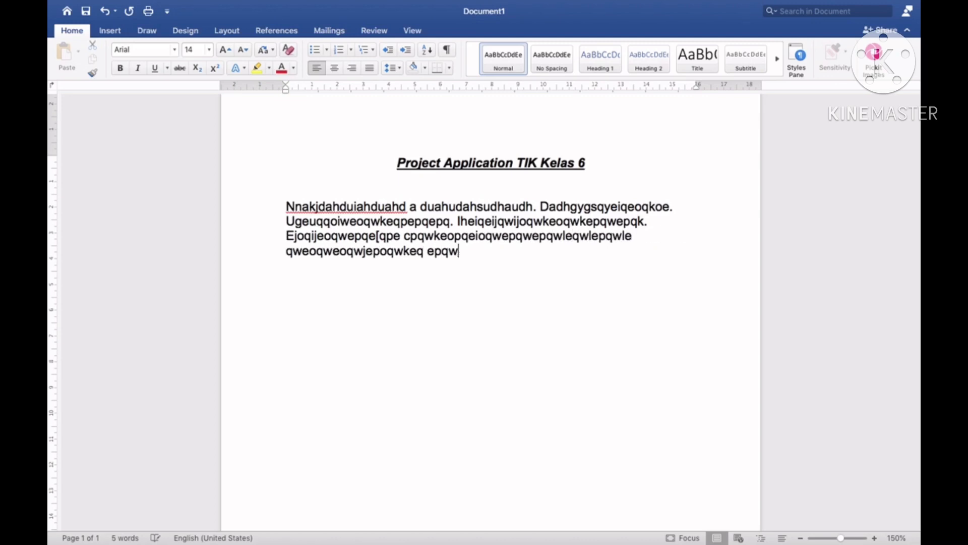
{"action": "type", "text": "ekpwqpqw0ie9uqw    eoqwpe"}
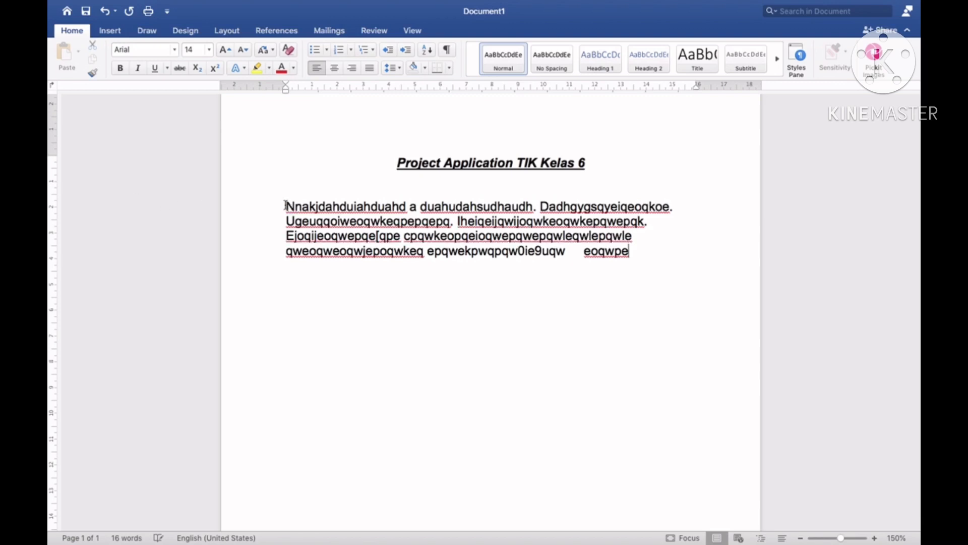
Justify the filler body paragraph below the title
{"action": "left_click_drag", "start_coordinate": [286, 206], "coordinate": [571, 226]}
{"action": "left_click_drag", "start_coordinate": [616, 235], "coordinate": [632, 251]}
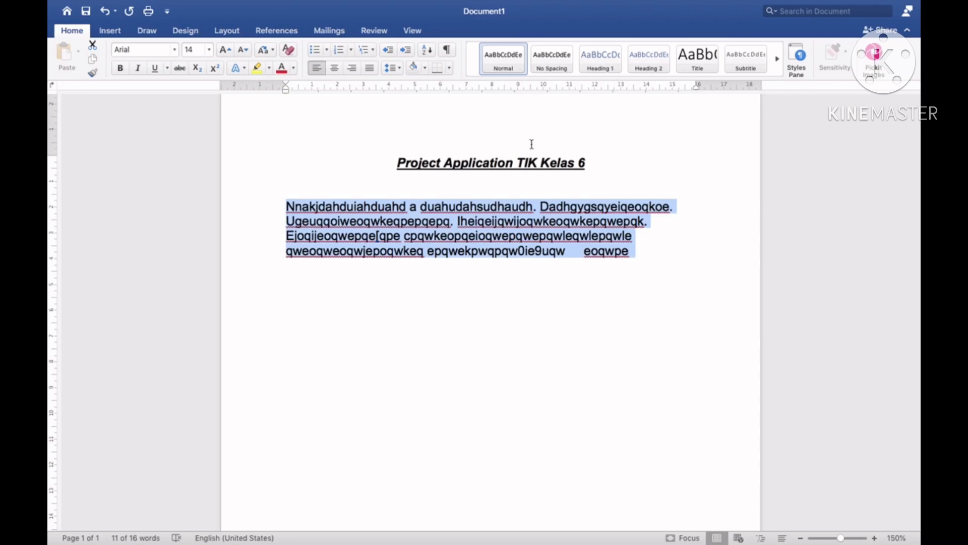
{"action": "left_click", "coordinate": [371, 70]}
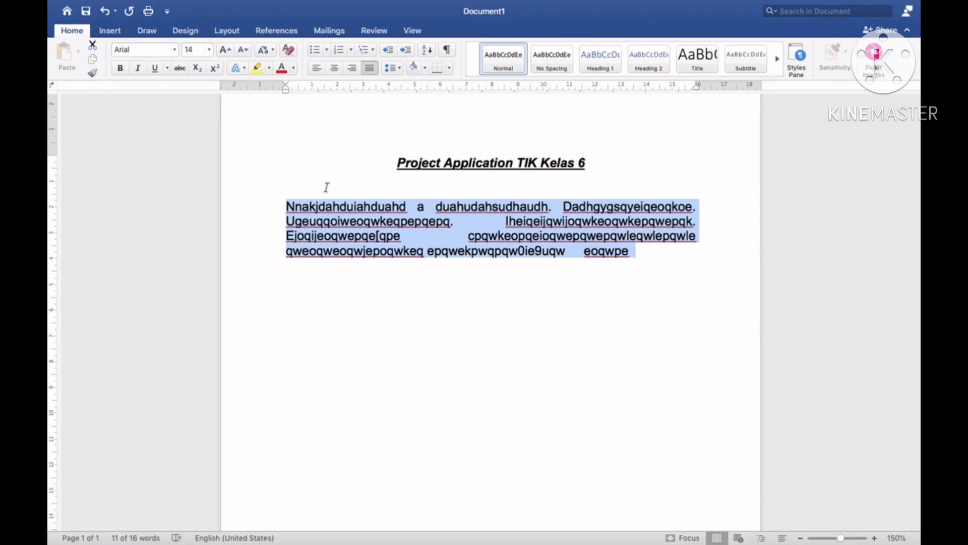
Review the line spacing choices and the Paragraph settings for indentation and spacing of the body paragraph, without changing them
{"action": "left_click", "coordinate": [400, 69]}
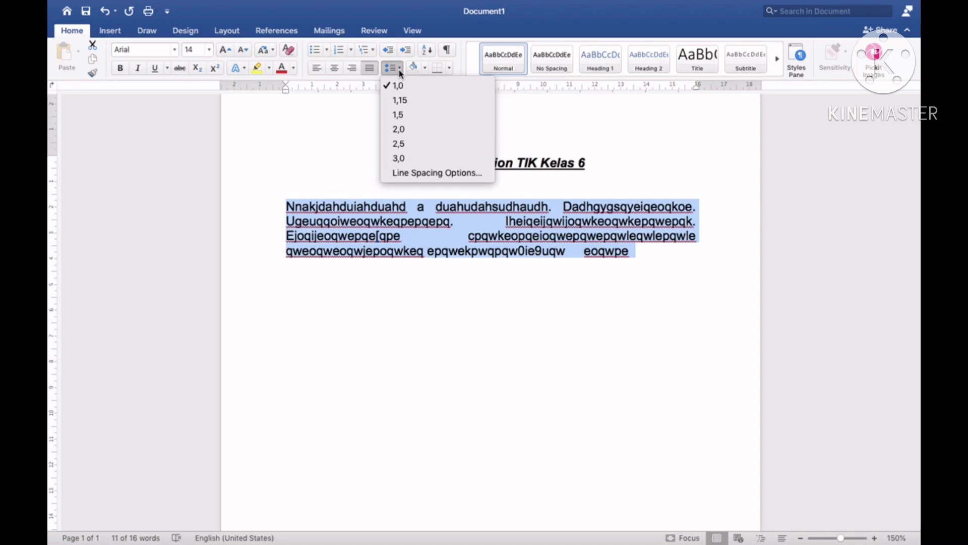
{"action": "left_click", "coordinate": [318, 111]}
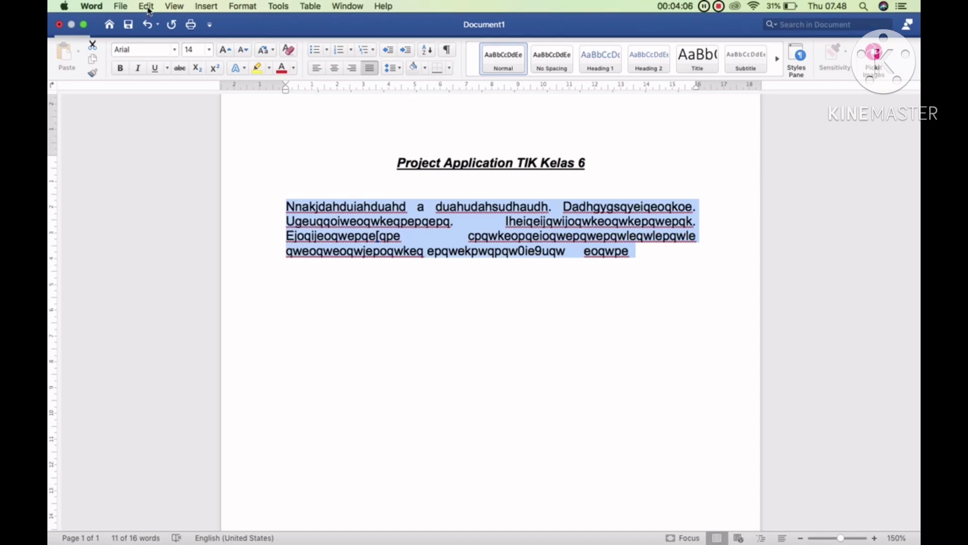
{"action": "left_click", "coordinate": [148, 7]}
{"action": "mouse_move", "coordinate": [247, 5]}
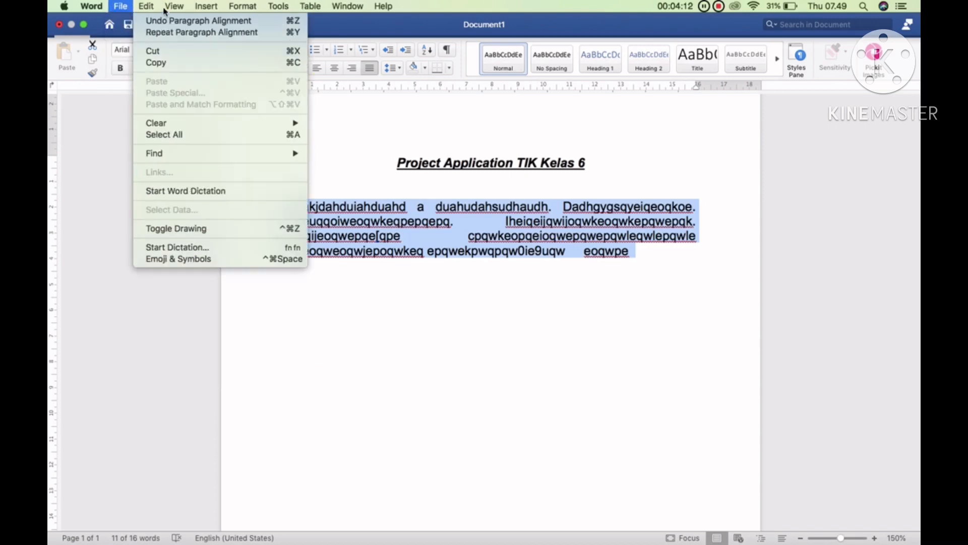
{"action": "mouse_move", "coordinate": [318, 15]}
{"action": "mouse_move", "coordinate": [278, 9]}
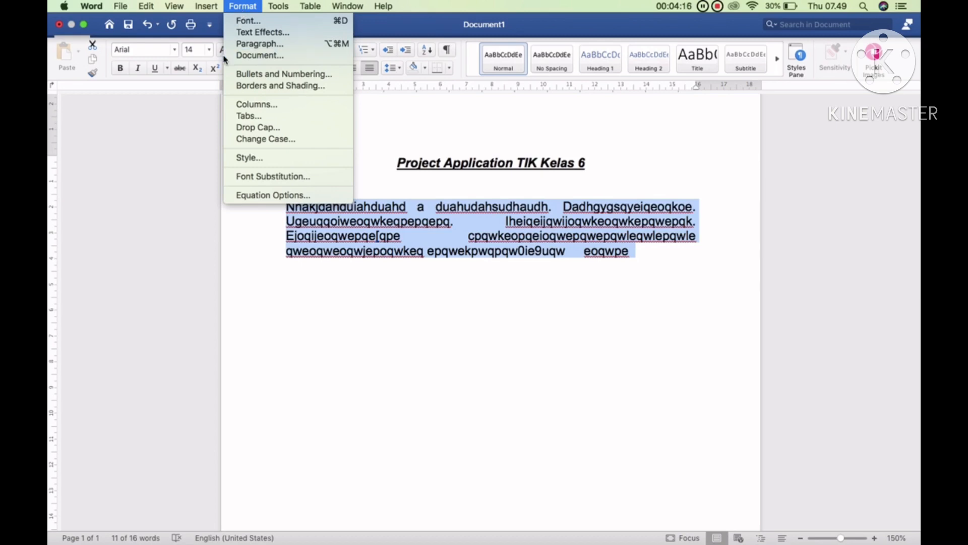
{"action": "left_click", "coordinate": [239, 45]}
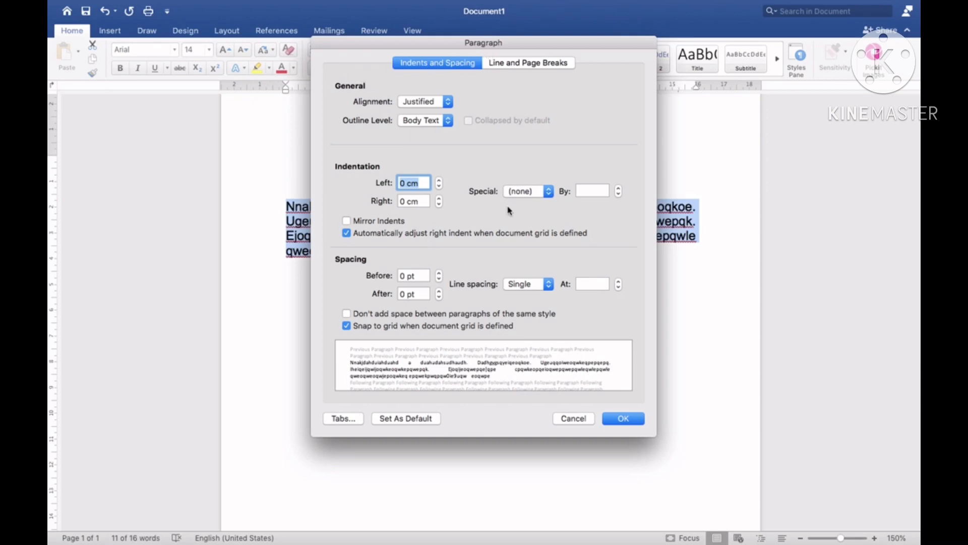
{"action": "left_click", "coordinate": [581, 420]}
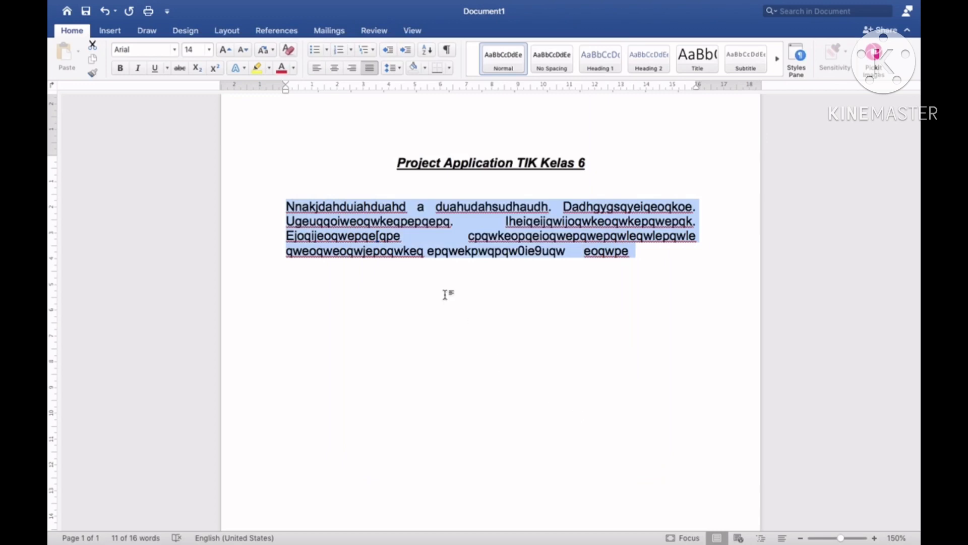
Set the body paragraph's line spacing to 1,5, and end it with a full stop and two line breaks
{"action": "left_click", "coordinate": [401, 69]}
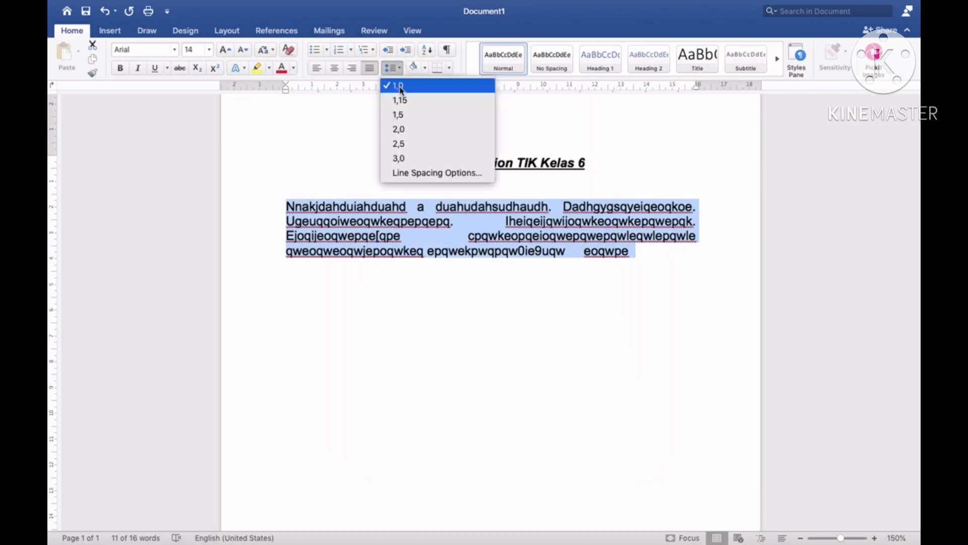
{"action": "left_click", "coordinate": [400, 116]}
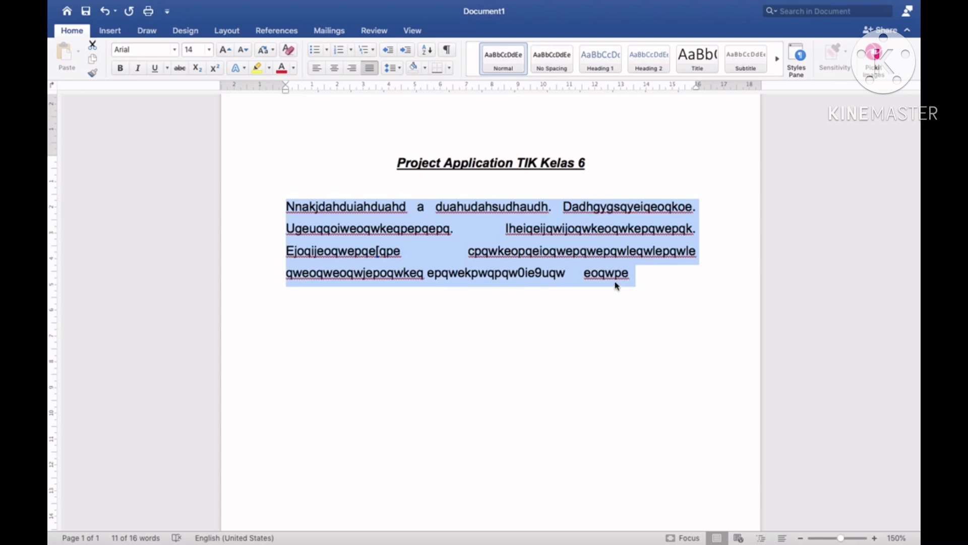
{"action": "left_click", "coordinate": [633, 282]}
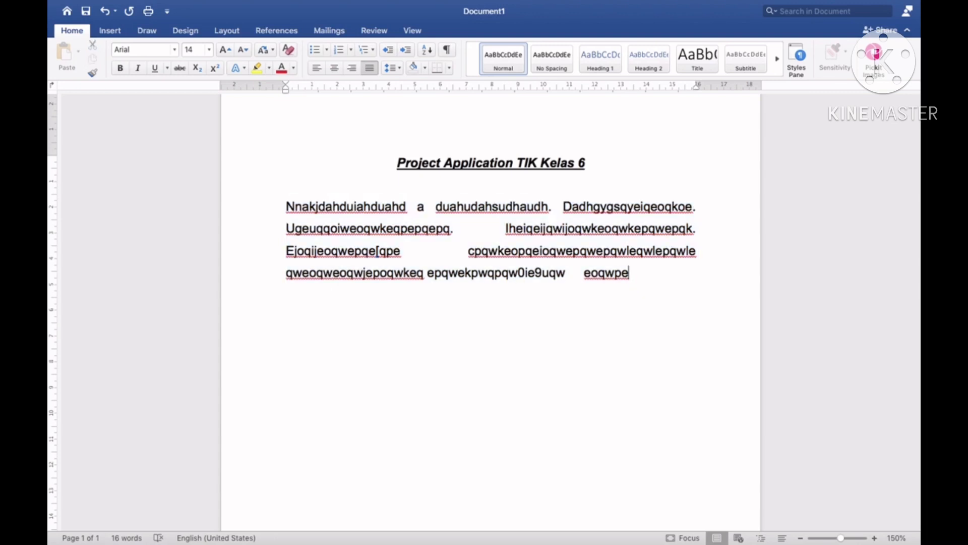
{"action": "type", "text": "."}
{"action": "key", "text": "Return"}
{"action": "key", "text": "Return"}
{"action": "left_click", "coordinate": [110, 32]}
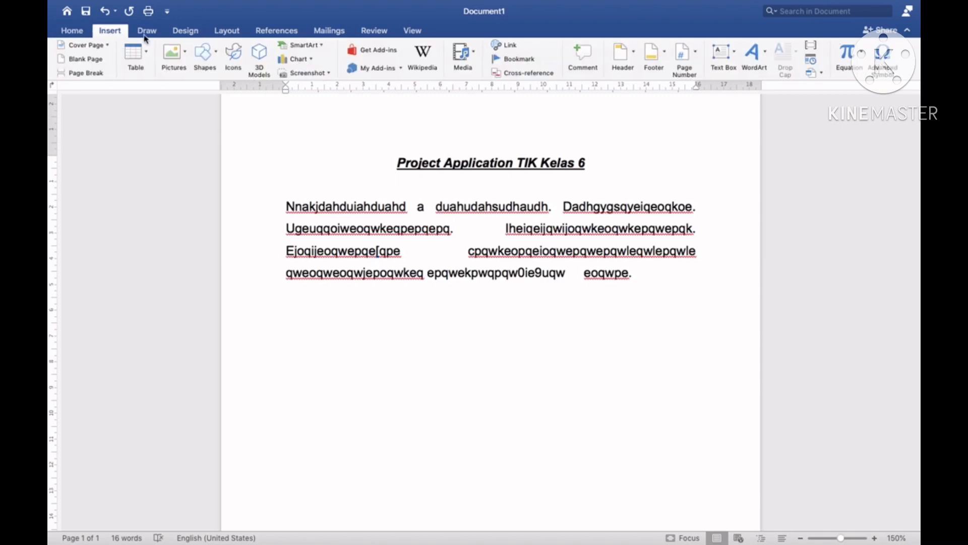
{"action": "left_click", "coordinate": [187, 57]}
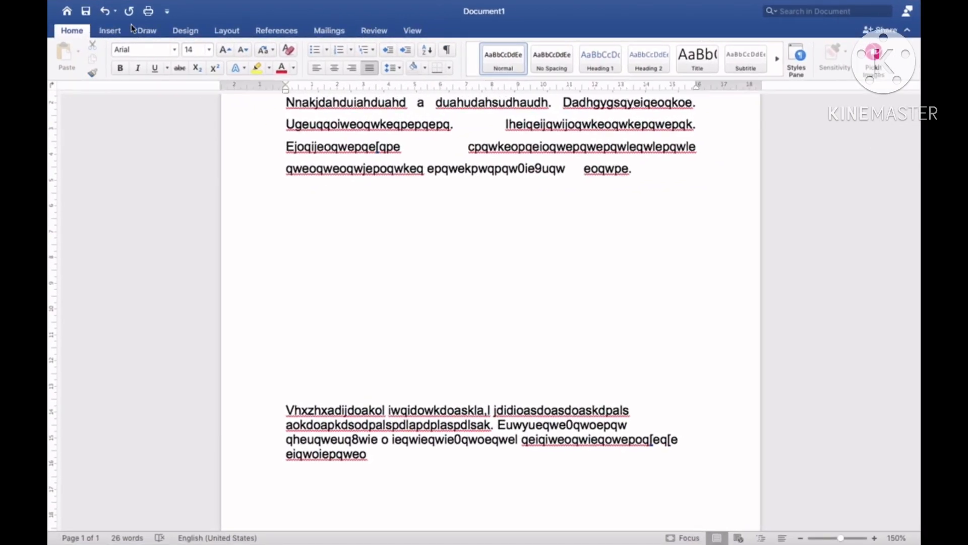
{"action": "left_click", "coordinate": [111, 31]}
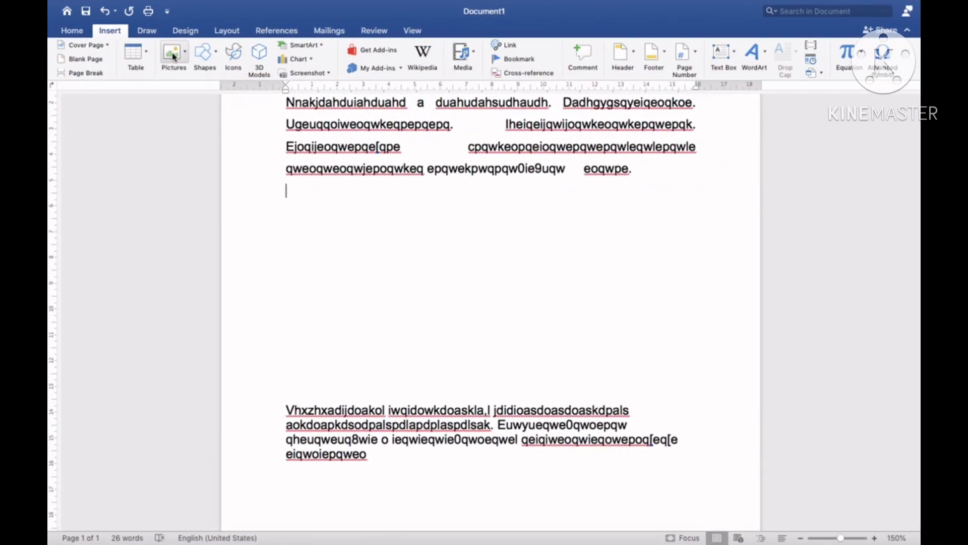
{"action": "left_click", "coordinate": [186, 56]}
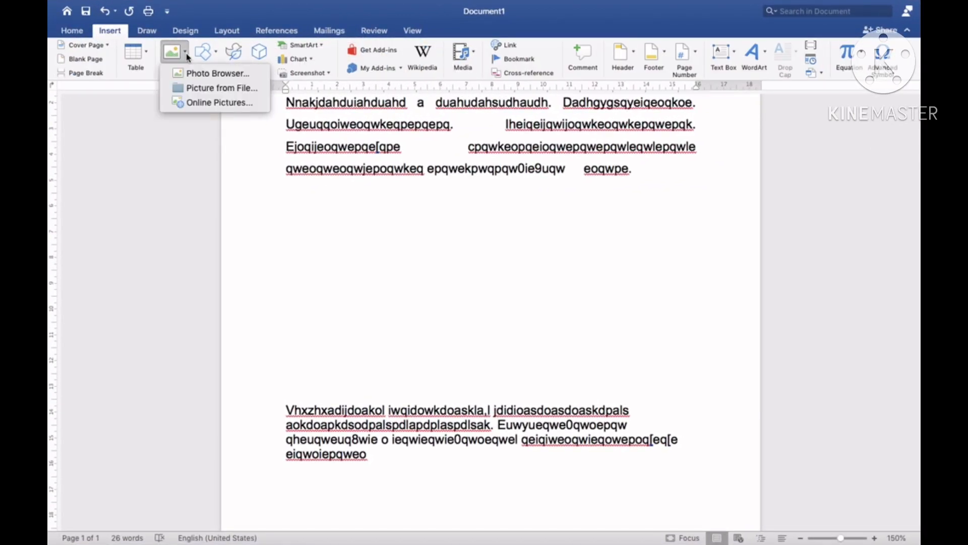
{"action": "left_click", "coordinate": [197, 91]}
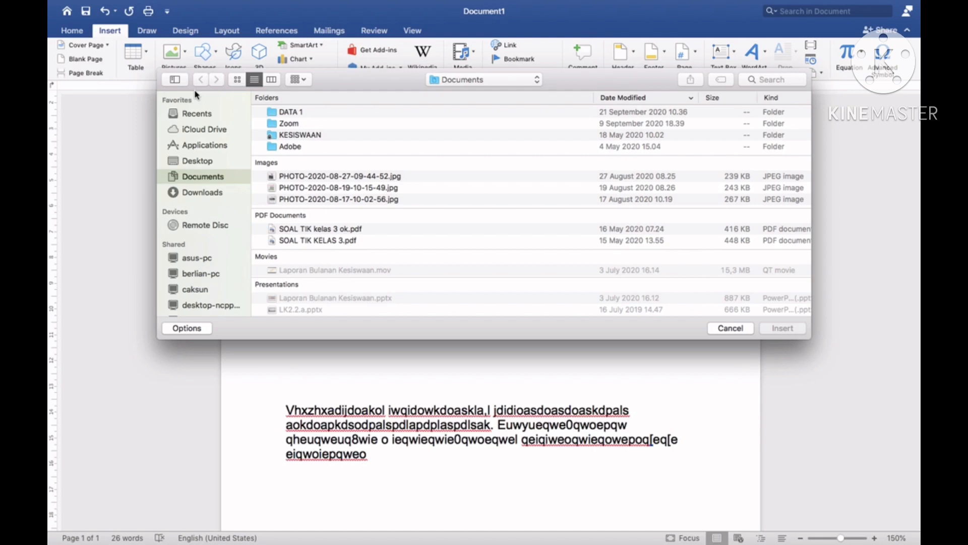
{"action": "left_click", "coordinate": [308, 176]}
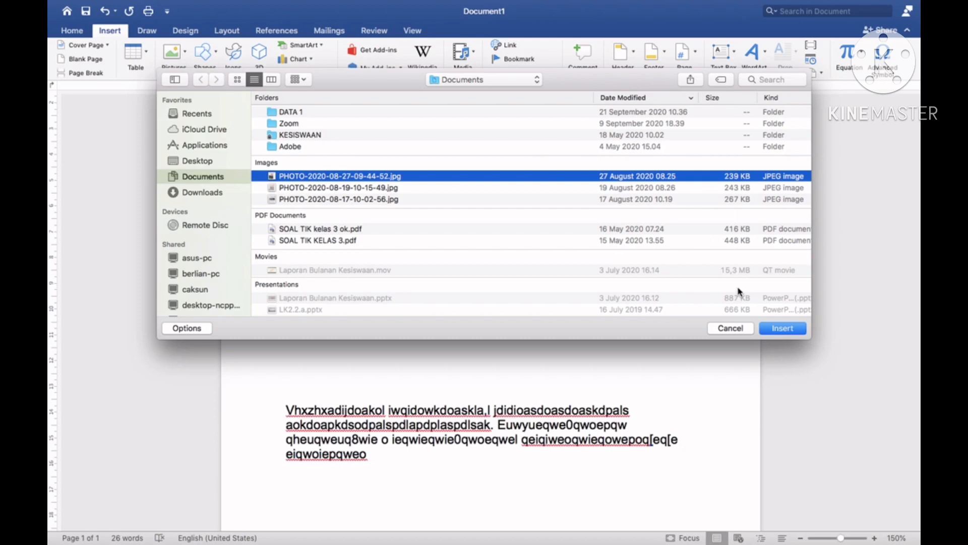
{"action": "left_click", "coordinate": [790, 330]}
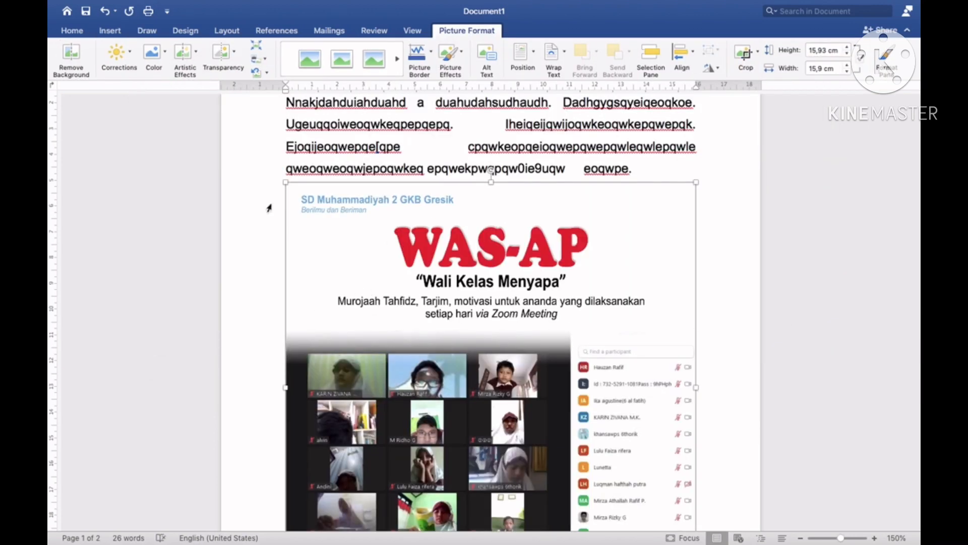
{"action": "left_click_drag", "start_coordinate": [285, 182], "coordinate": [551, 443]}
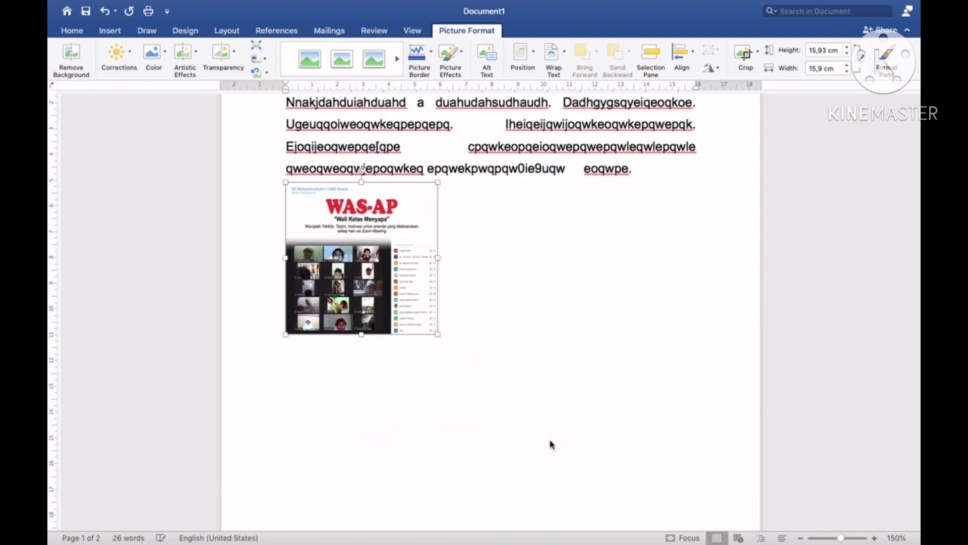
Set the picture's text wrapping to In Front of Text and centre it between the two body paragraphs
{"action": "left_click_drag", "start_coordinate": [367, 235], "coordinate": [483, 230]}
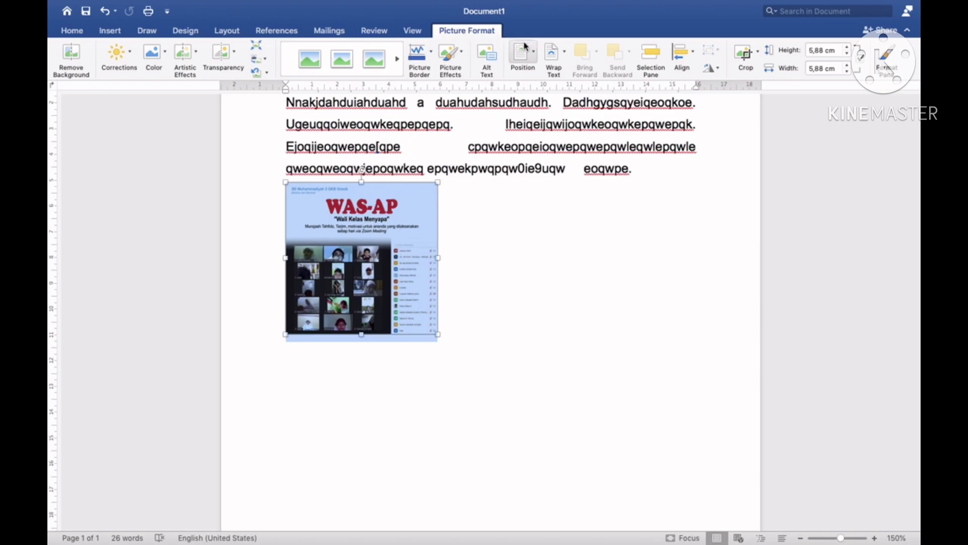
{"action": "left_click", "coordinate": [566, 55]}
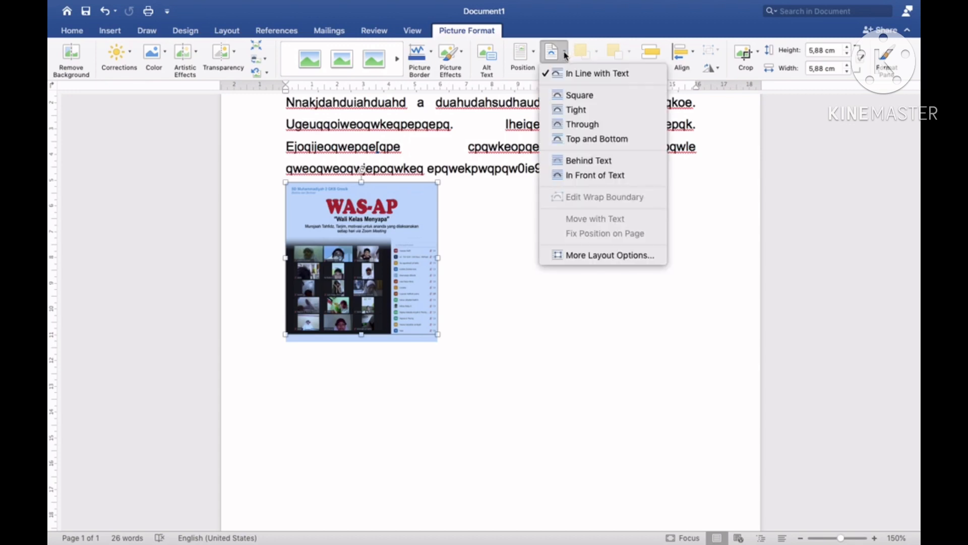
{"action": "left_click", "coordinate": [578, 177]}
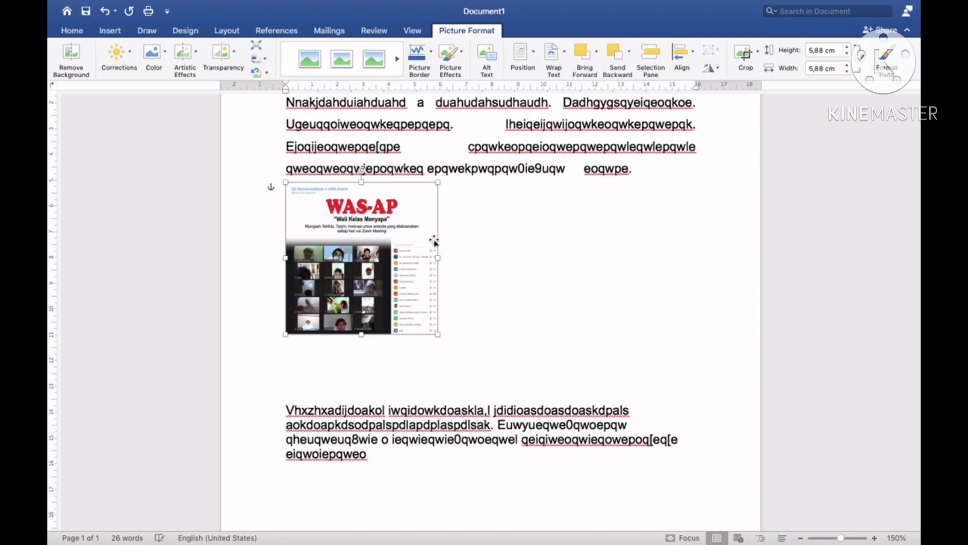
{"action": "left_click_drag", "start_coordinate": [403, 244], "coordinate": [533, 254]}
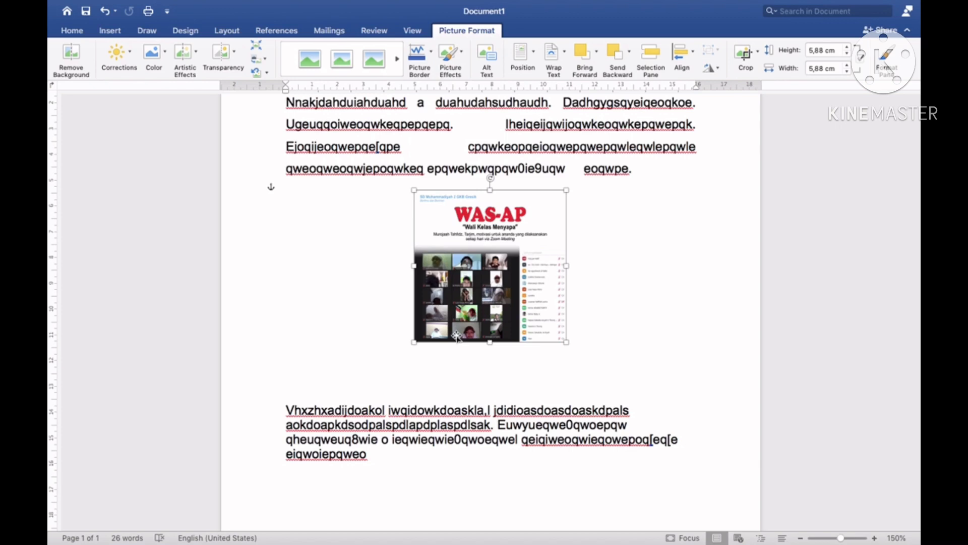
Remove two blank lines between the picture and the second body paragraph
{"action": "left_click", "coordinate": [438, 372]}
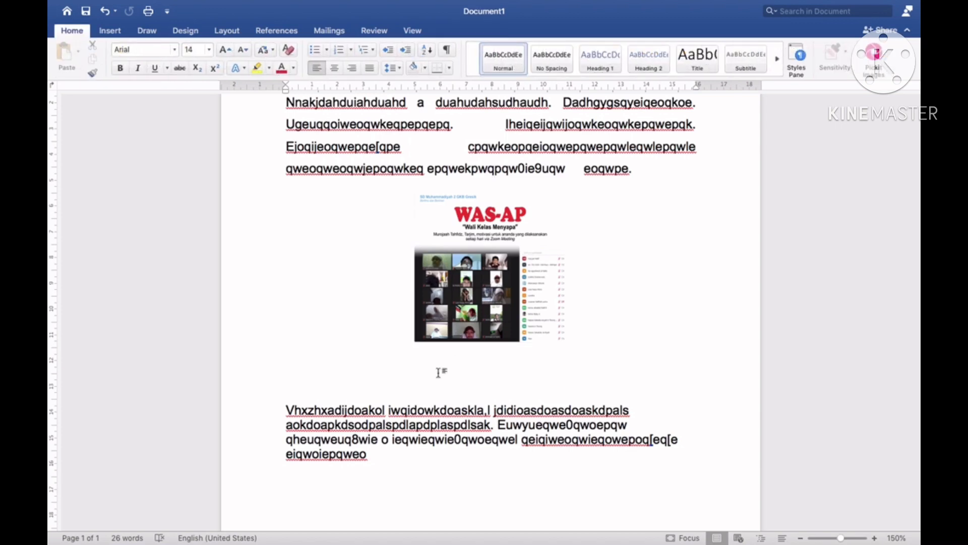
{"action": "key", "text": "super+z"}
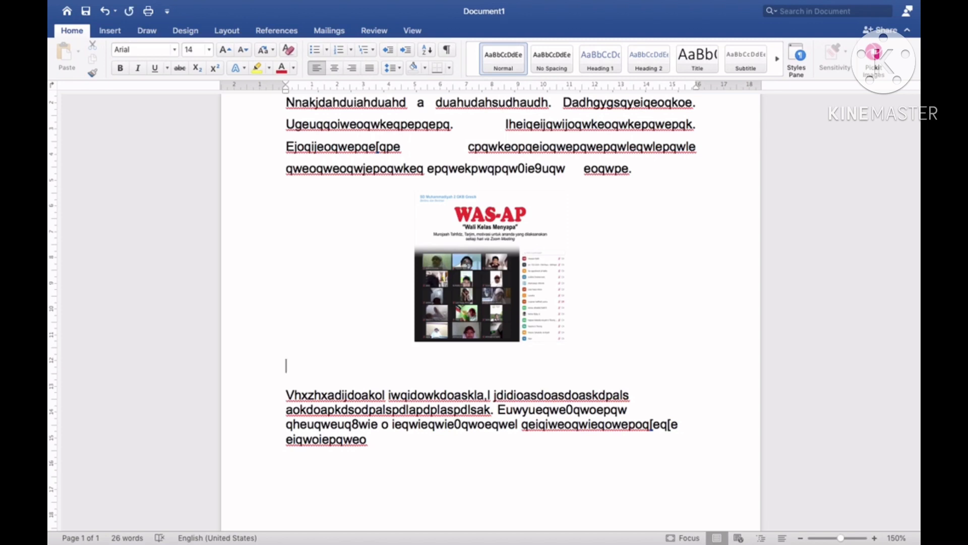
{"action": "key", "text": "BackSpace"}
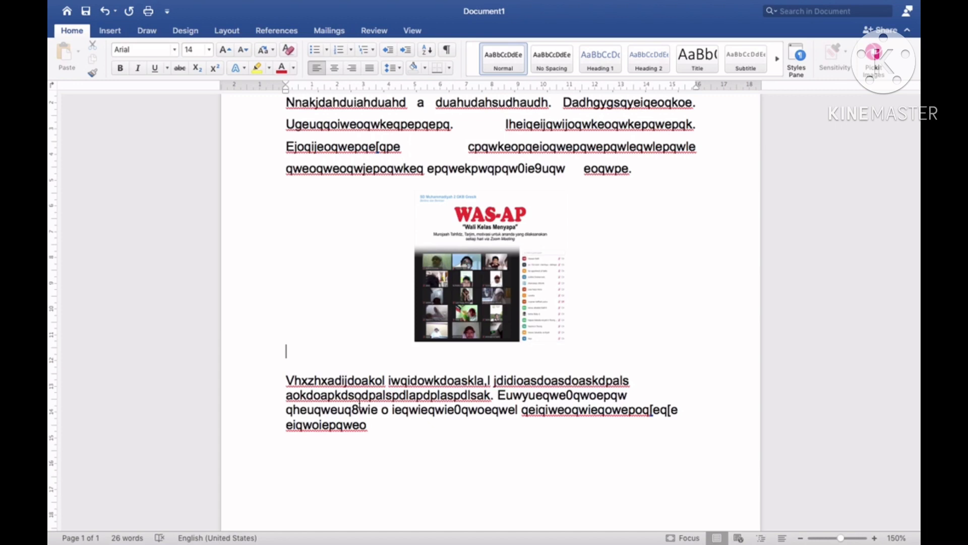
Lay out everything below the title in two columns and move the picture into the first column, flush with its left edge
{"action": "key", "text": "Up"}
{"action": "key", "text": "Up"}
{"action": "key", "text": "super+j"}
{"action": "key", "text": "Up"}
{"action": "key", "text": "Up"}
{"action": "key", "text": "Up"}
{"action": "key", "text": "Up"}
{"action": "key", "text": "Up"}
{"action": "key", "text": "Up"}
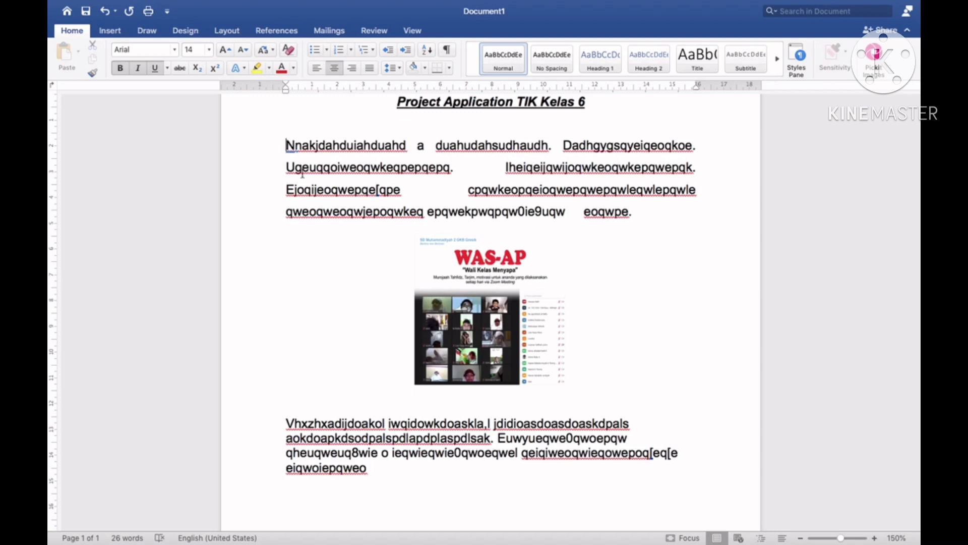
{"action": "left_click_drag", "start_coordinate": [286, 144], "coordinate": [425, 477]}
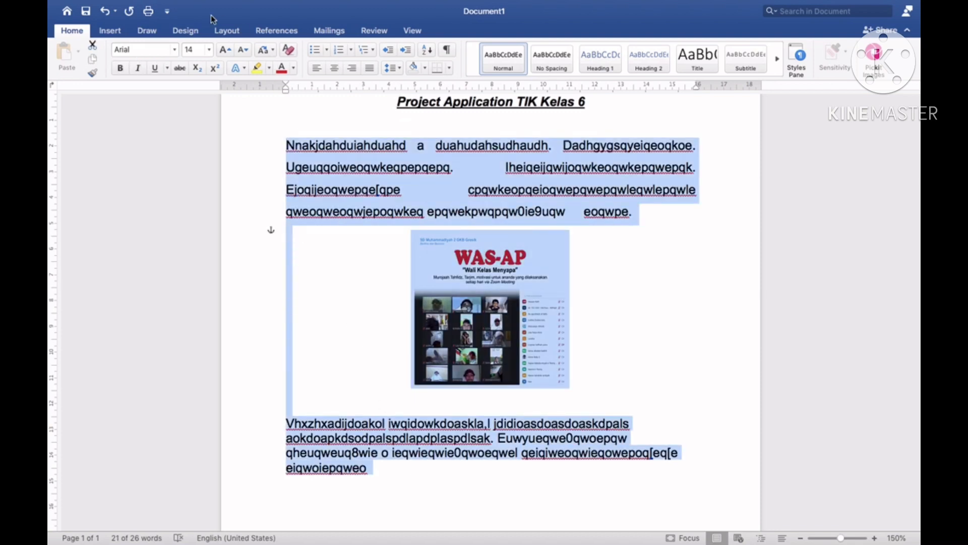
{"action": "left_click", "coordinate": [232, 35]}
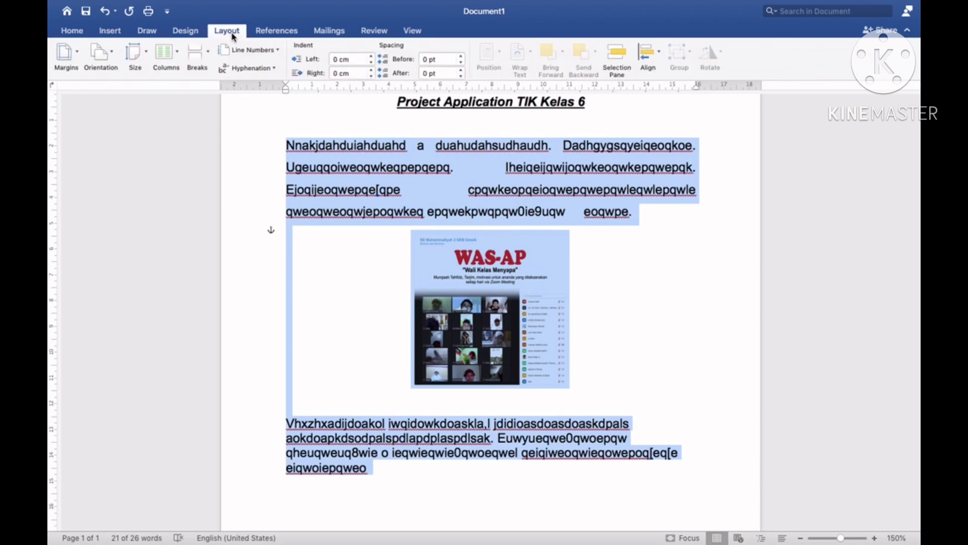
{"action": "left_click", "coordinate": [179, 53]}
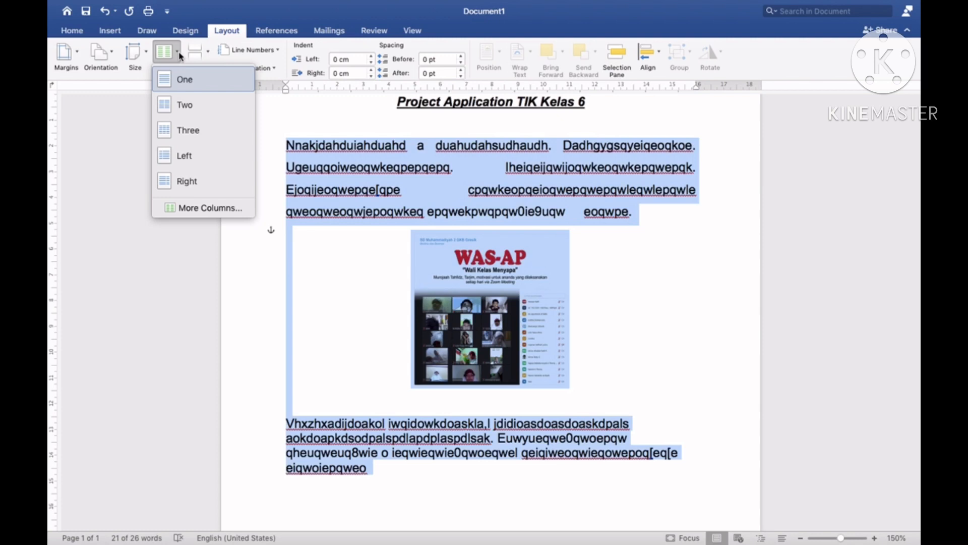
{"action": "left_click", "coordinate": [180, 106]}
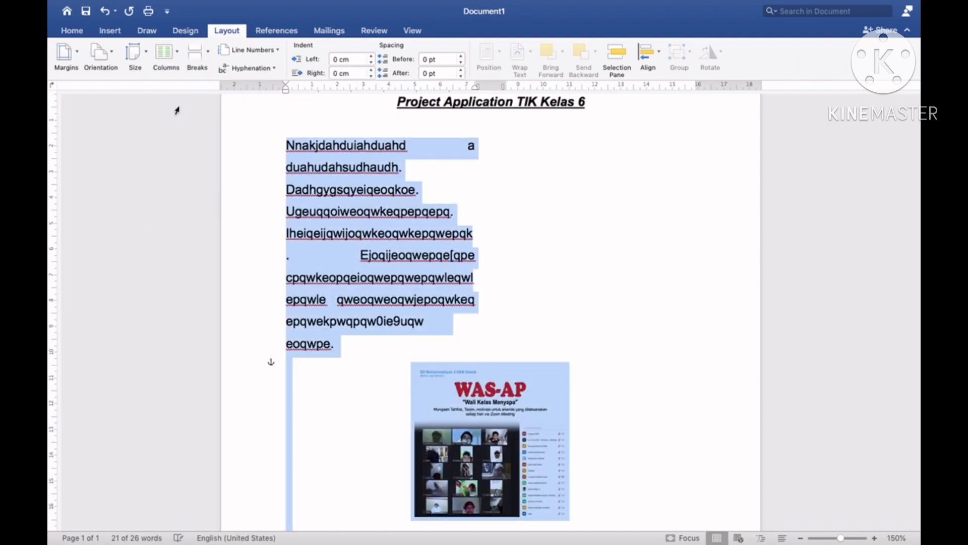
{"action": "key", "text": "Right"}
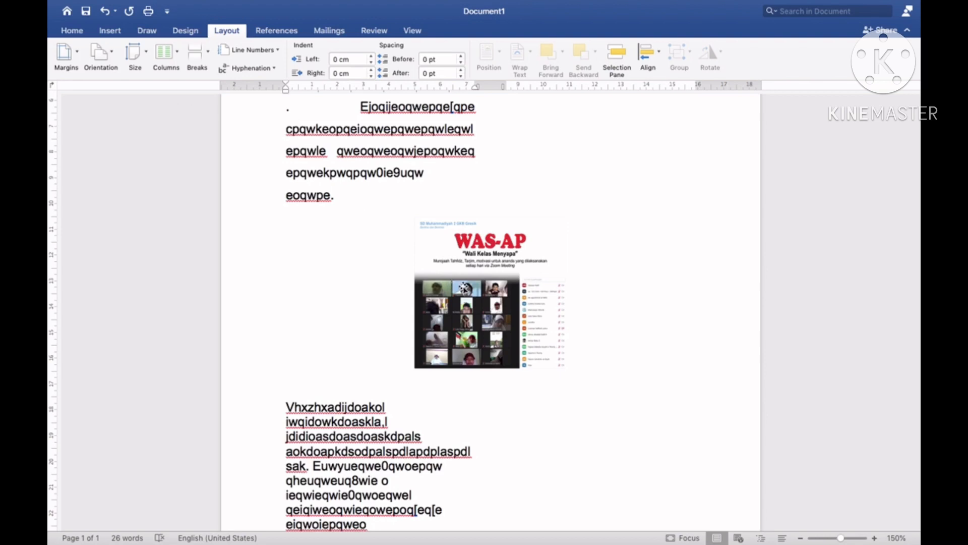
{"action": "left_click_drag", "start_coordinate": [458, 287], "coordinate": [337, 289]}
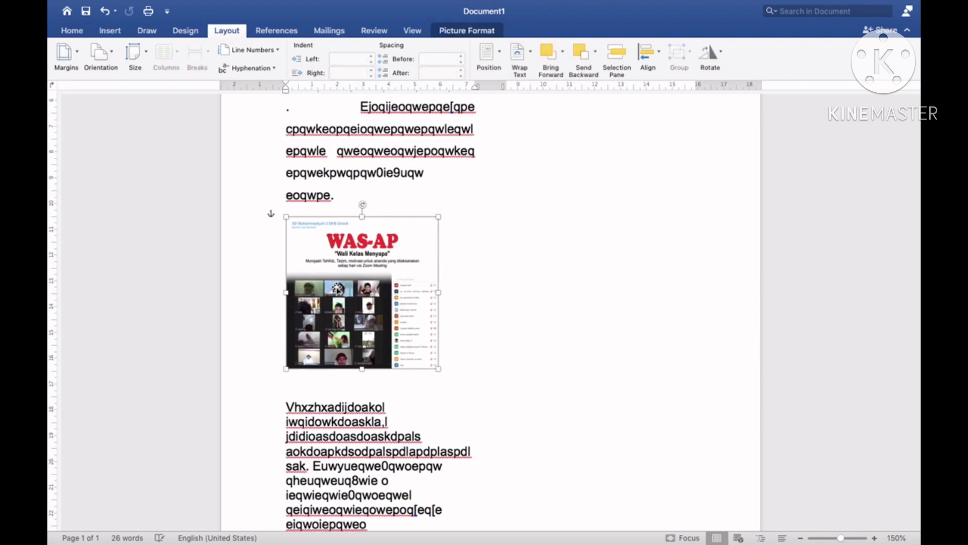
{"action": "left_click", "coordinate": [389, 524]}
{"action": "type", "text": "MNMXNKAD"}
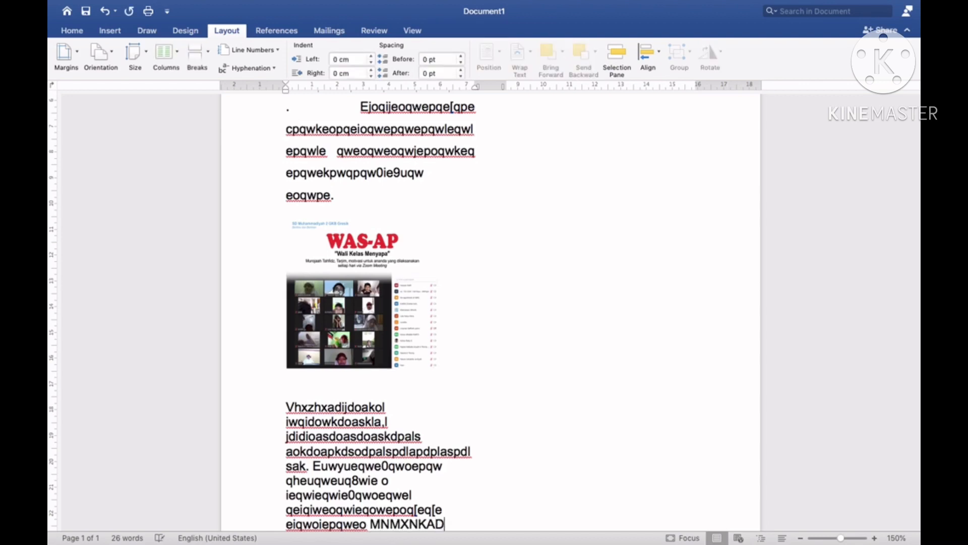
{"action": "type", "text": "JD"}
{"action": "key", "text": "BackSpace"}
{"action": "key", "text": "BackSpace"}
{"action": "key", "text": "BackSpace"}
{"action": "key", "text": "BackSpace"}
{"action": "key", "text": "BackSpace"}
{"action": "key", "text": "BackSpace"}
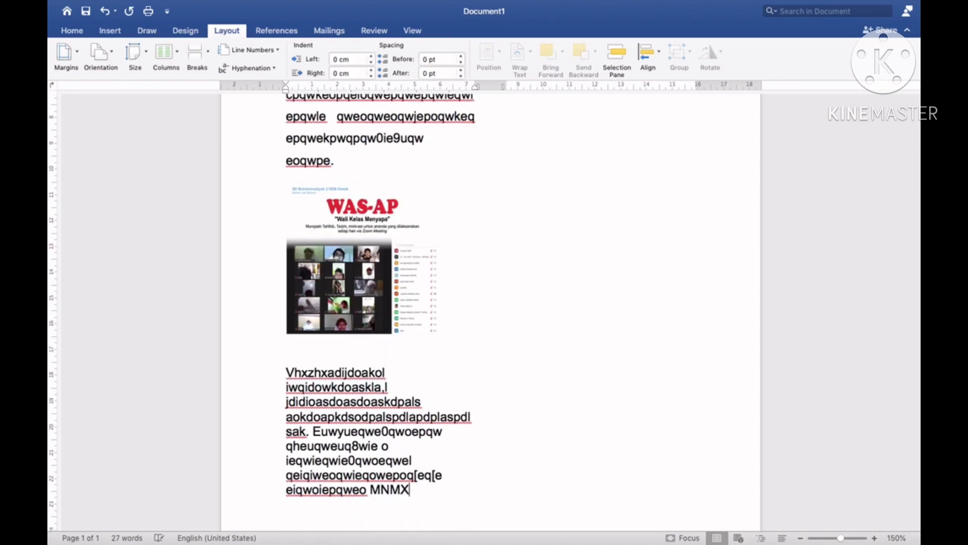
{"action": "key", "text": "BackSpace"}
{"action": "key", "text": "BackSpace"}
{"action": "key", "text": "BackSpace"}
{"action": "key", "text": "BackSpace"}
{"action": "key", "text": "BackSpace"}
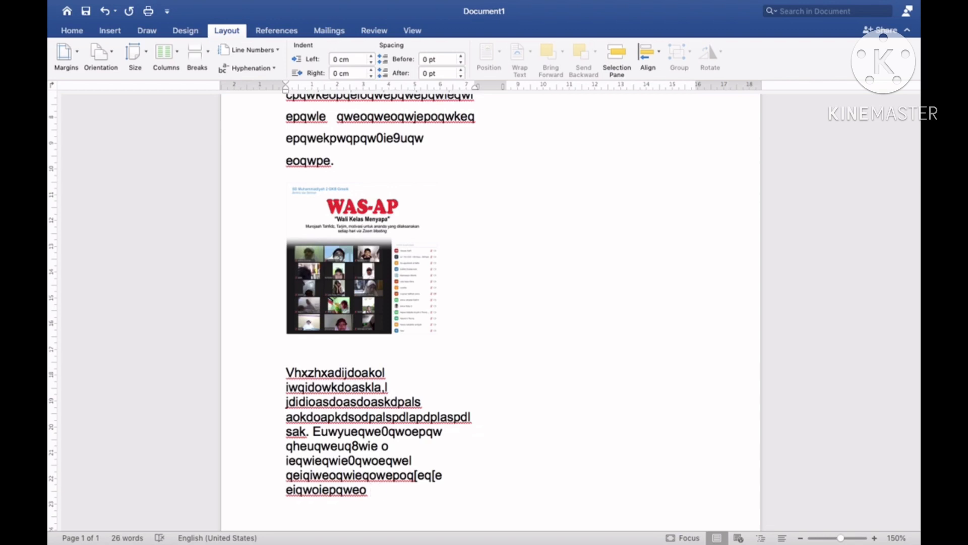
Continue the second body paragraph with filler text from "mndmnajdauhdadiajs." to "wqhuqwhiqwj", filling the first column and several lines of the second
{"action": "type", "text": "mndmnajdauhdadiajs. a"}
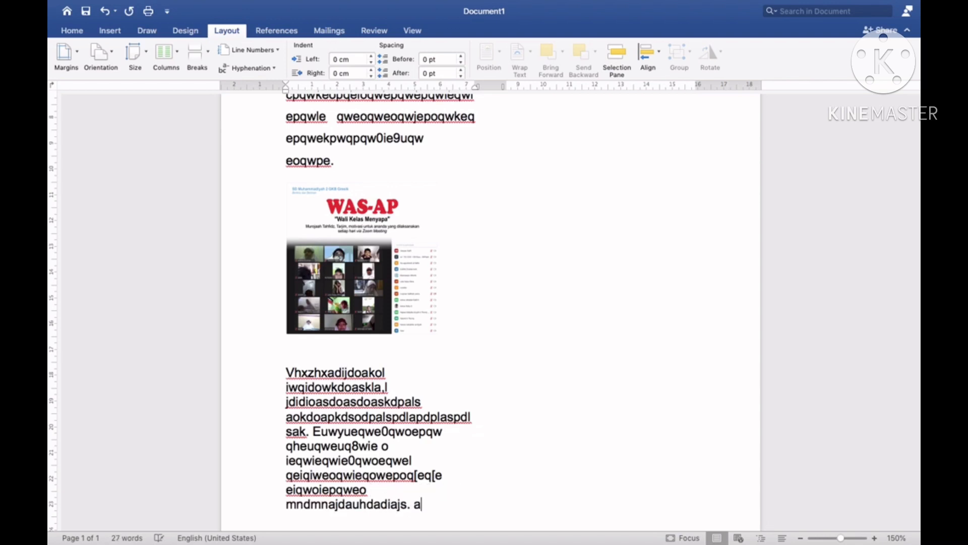
{"action": "type", "text": "njdnjandjashdahdiasdiasjdiasdabdah"}
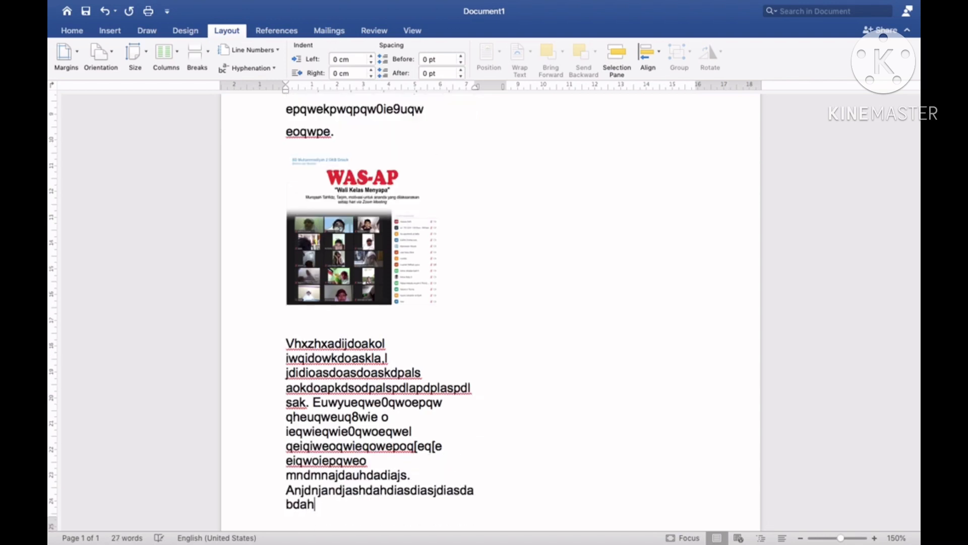
{"action": "type", "text": "duydidaosdkasd adahduwydwqye"}
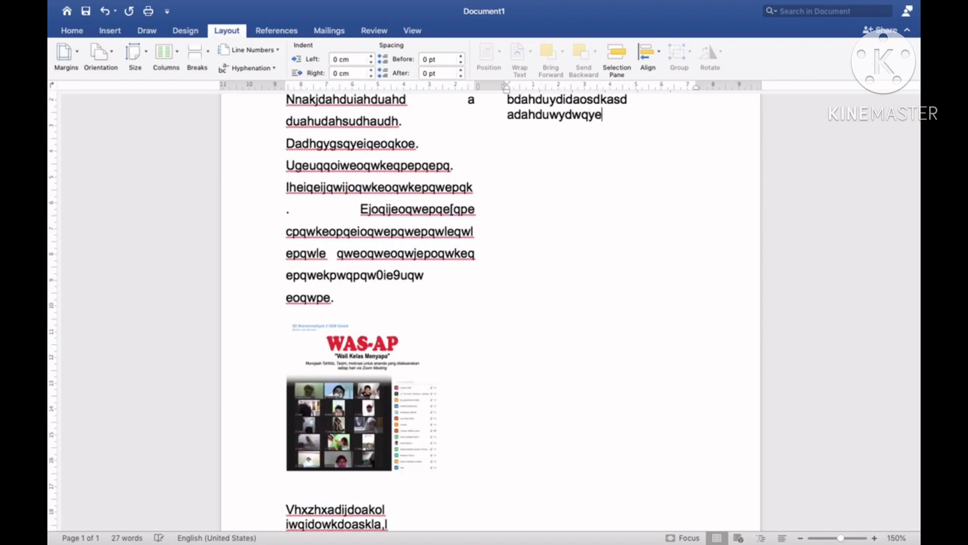
{"action": "type", "text": "8qwueoqkeoqkq. dbuqhiqeuqwei"}
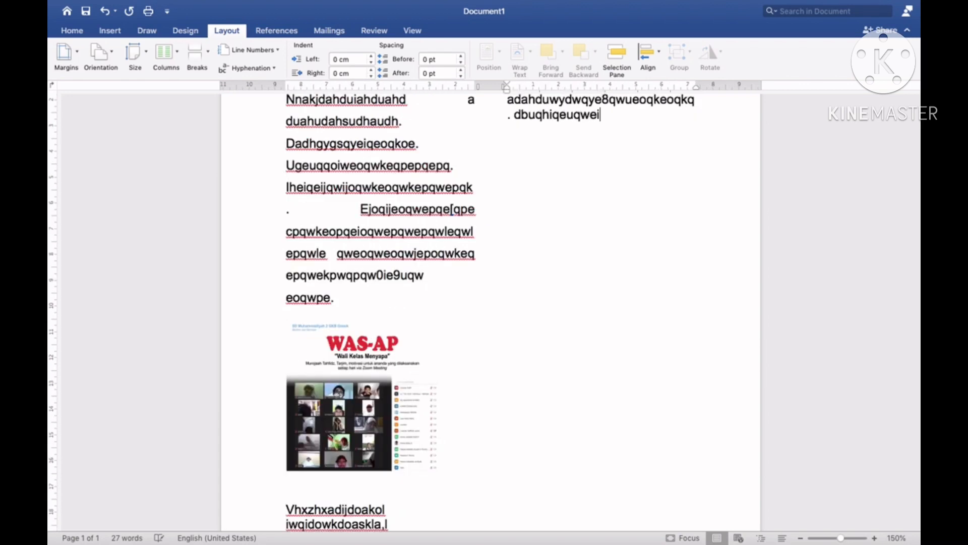
{"action": "type", "text": "qsoqkoskqkdjsadj sa dhgasdhi"}
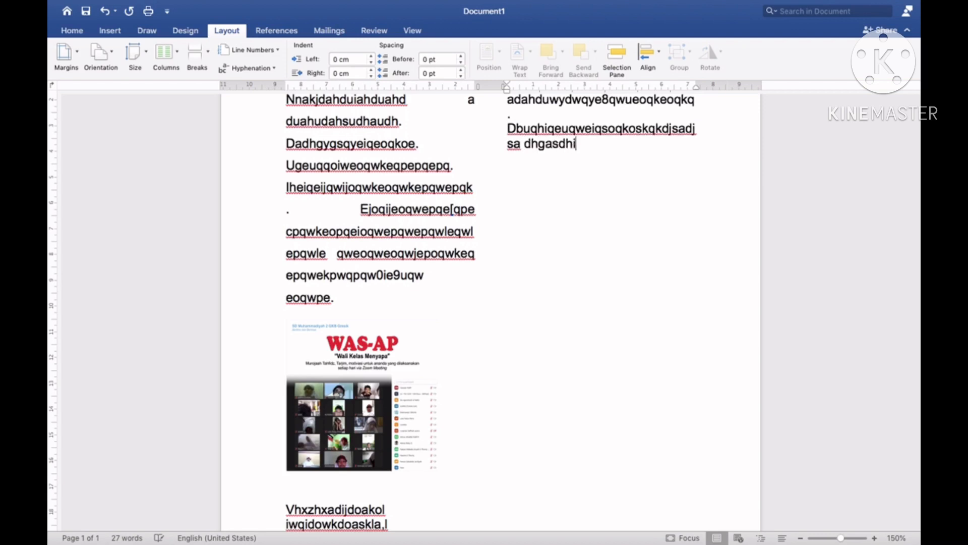
{"action": "type", "text": "addqokq gadyaduqudqwi"}
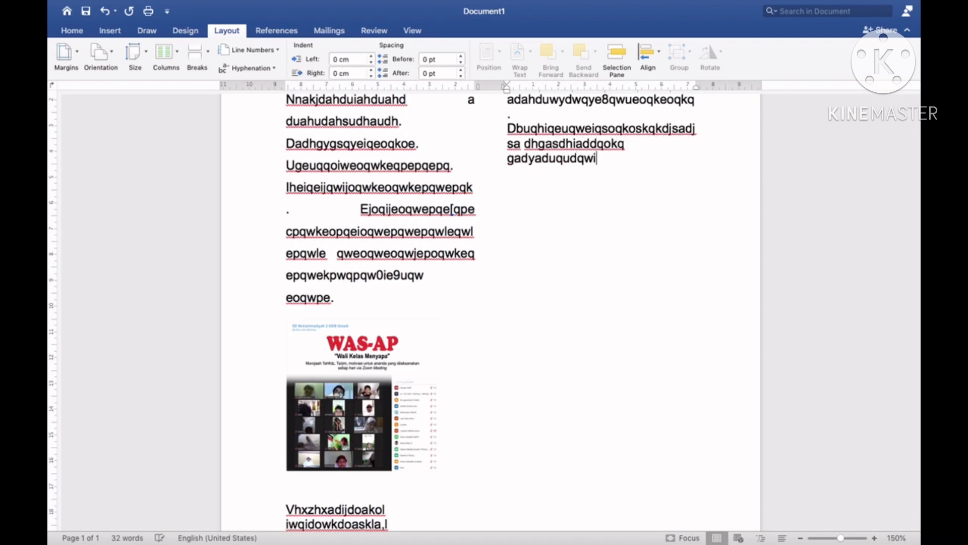
{"action": "type", "text": "eioqekqjbeh eqeuqheiqeoqwek"}
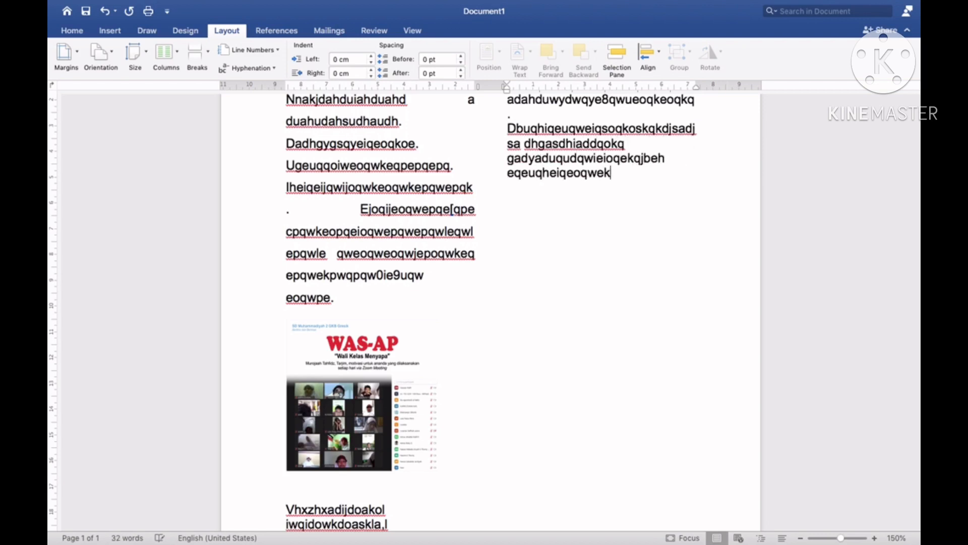
{"action": "type", "text": "n dhdusdi heuqw"}
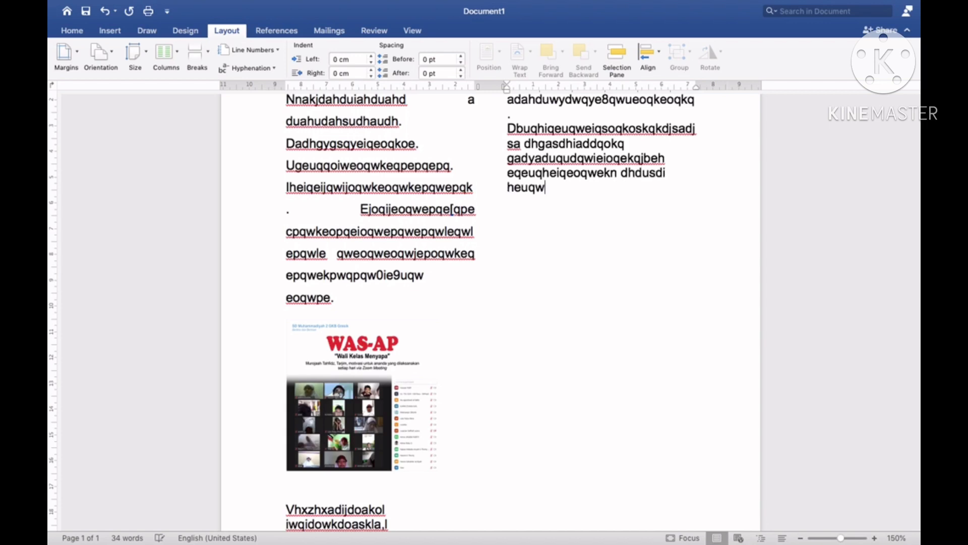
{"action": "type", "text": "wque9qwieqwieqw. uhquiqwejoqwkeoqwek"}
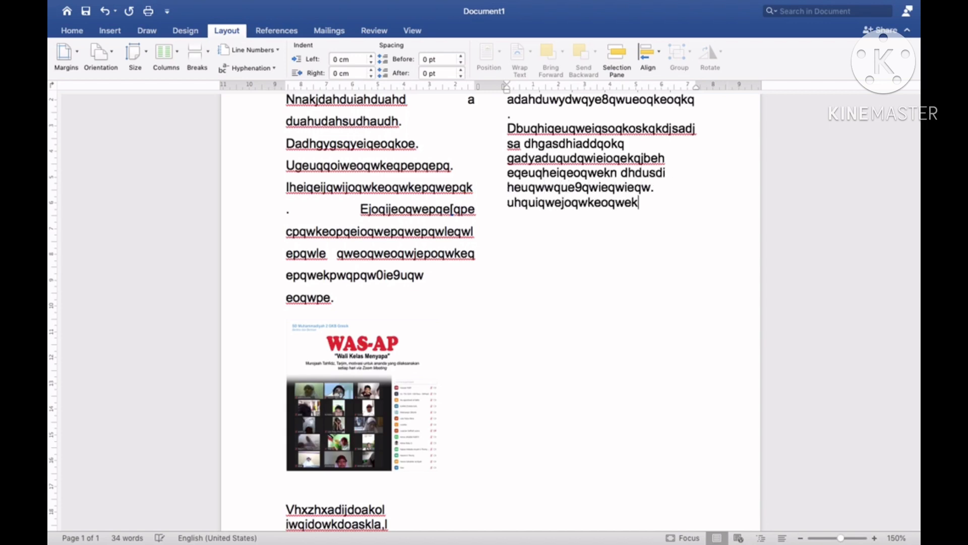
{"action": "type", "text": "qw wqgyqweqwejqwoeoqwekoqw. "}
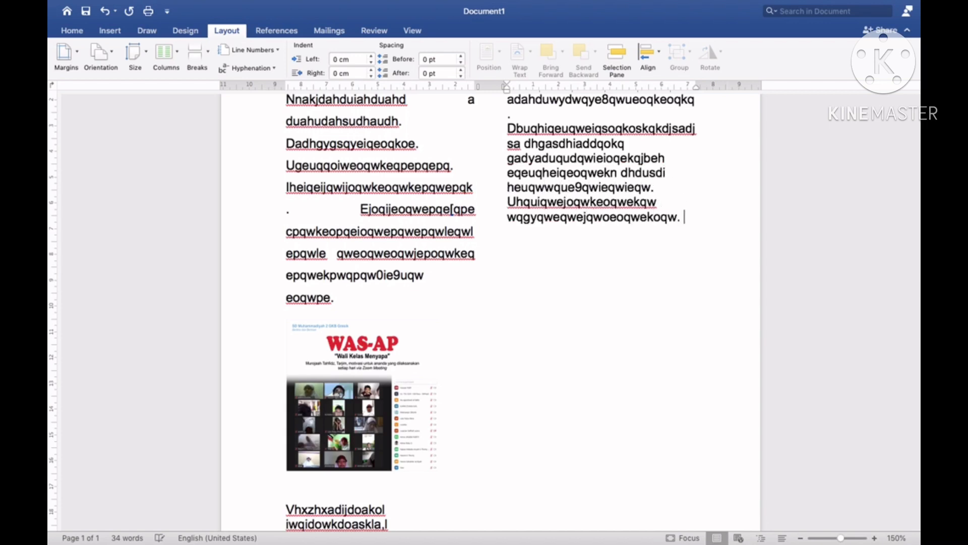
{"action": "type", "text": "xgquqhiwqejoqwkeqw. guqwhiqw"}
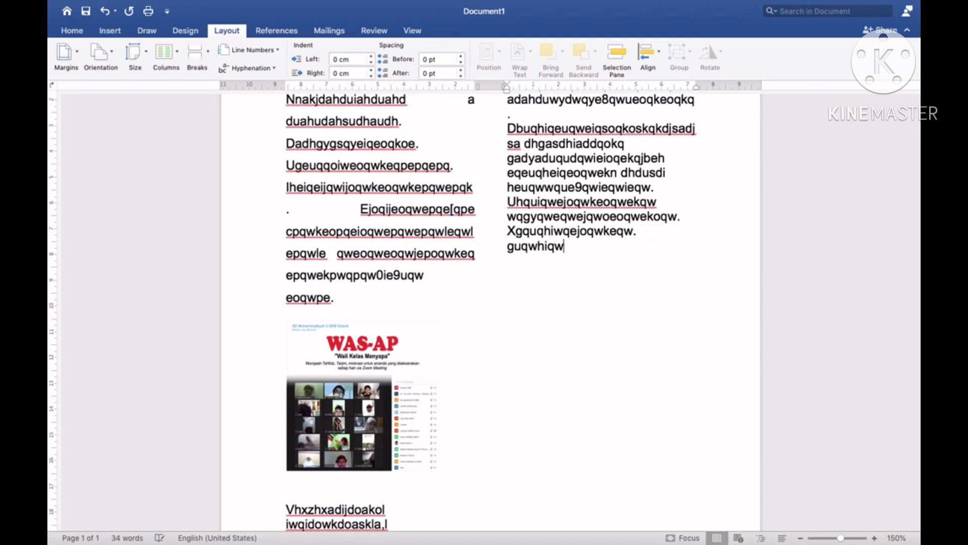
{"action": "type", "text": "eqoekoqwkeqwe. wqhuqwhiqwj"}
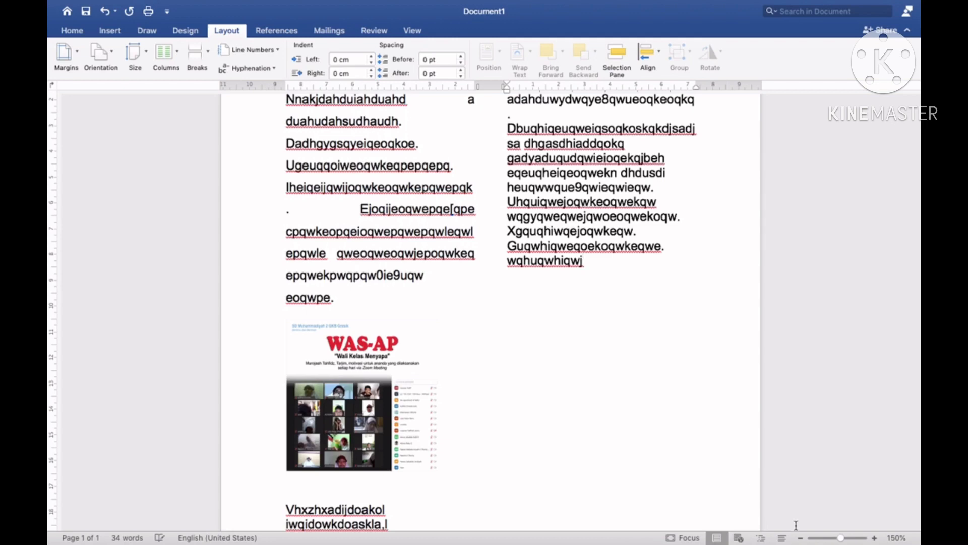
Lay out all the text and the picture in the first column below the title in three columns
{"action": "left_click_drag", "start_coordinate": [839, 540], "coordinate": [826, 540]}
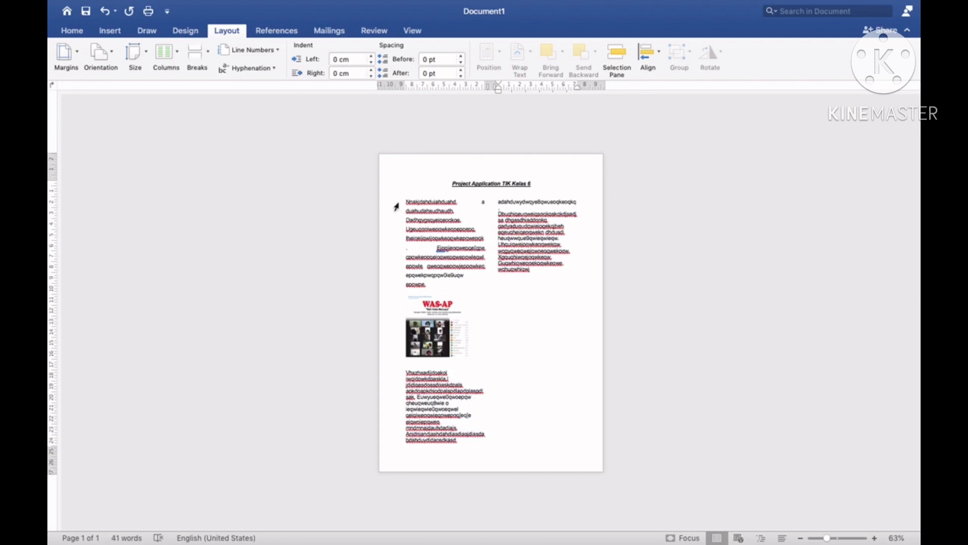
{"action": "left_click_drag", "start_coordinate": [405, 201], "coordinate": [492, 440]}
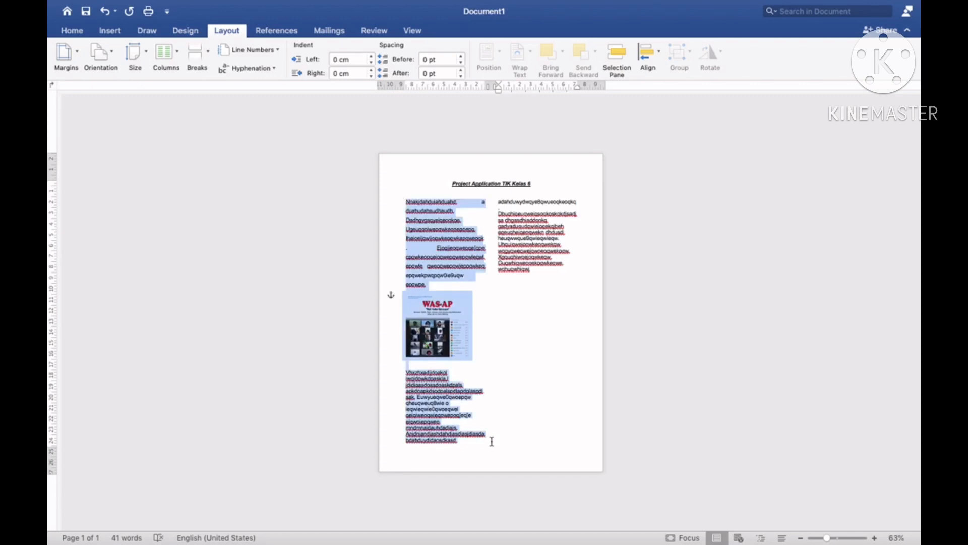
{"action": "left_click", "coordinate": [876, 539]}
{"action": "left_click", "coordinate": [875, 538]}
{"action": "left_click", "coordinate": [876, 538]}
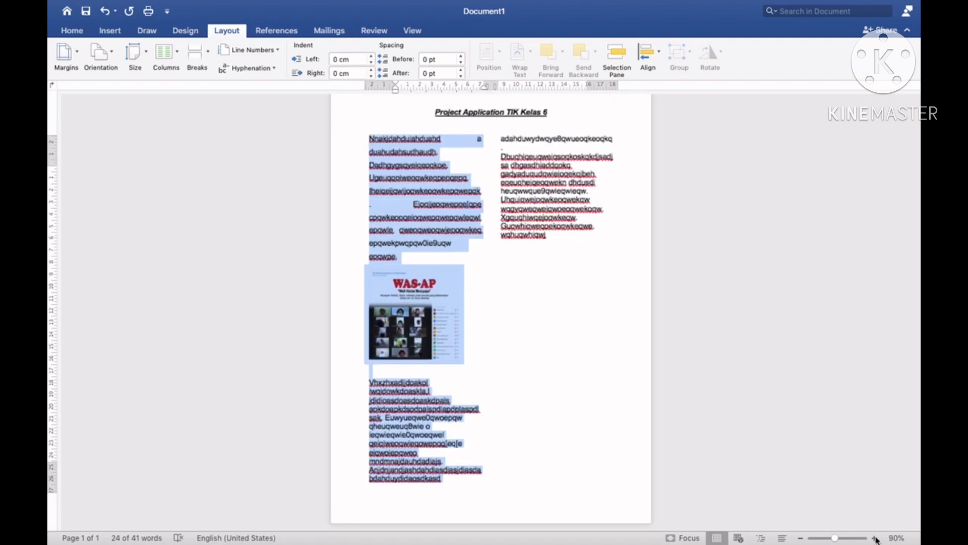
{"action": "left_click", "coordinate": [176, 58]}
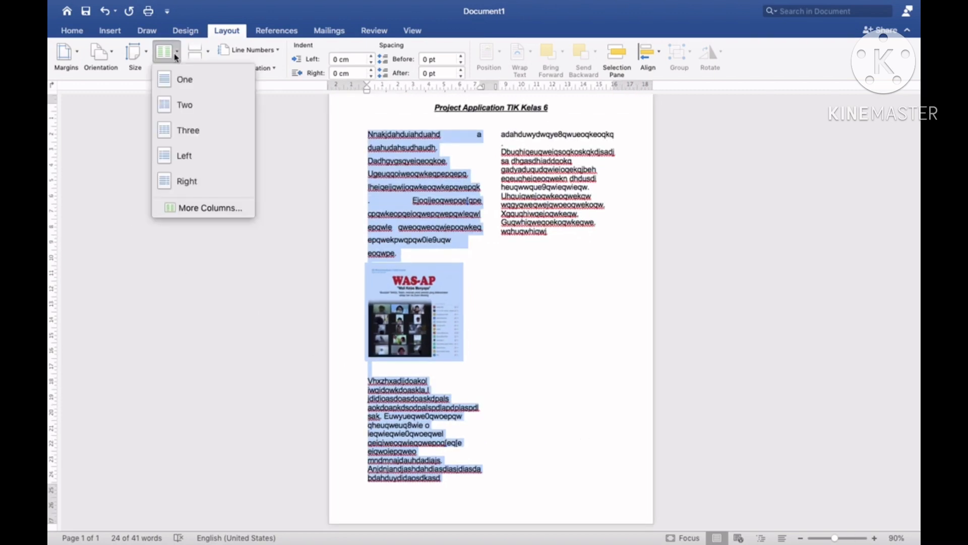
{"action": "left_click", "coordinate": [186, 133]}
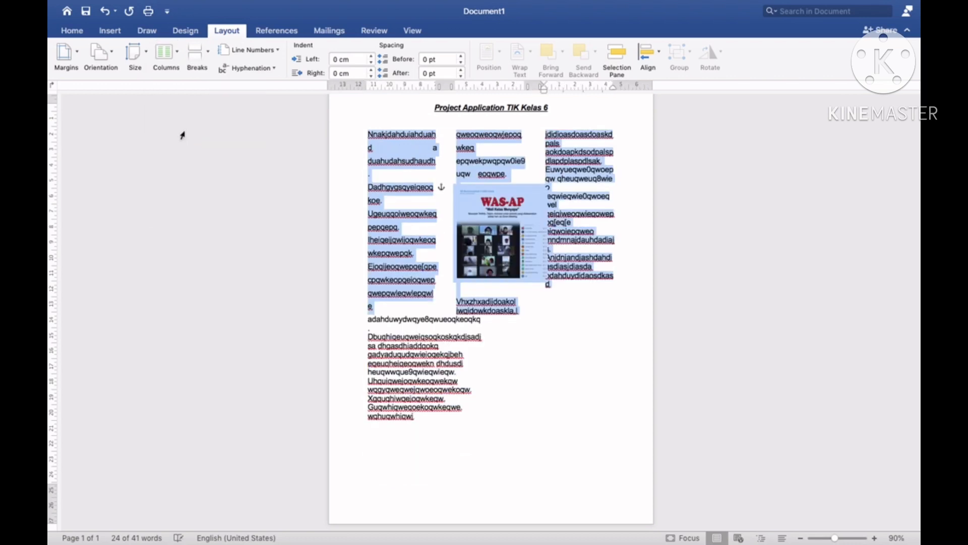
Shrink the picture to fit the middle column and place it just above the "Vhxzhxadijdoakol" paragraph
{"action": "left_click", "coordinate": [557, 318]}
{"action": "left_click", "coordinate": [517, 271]}
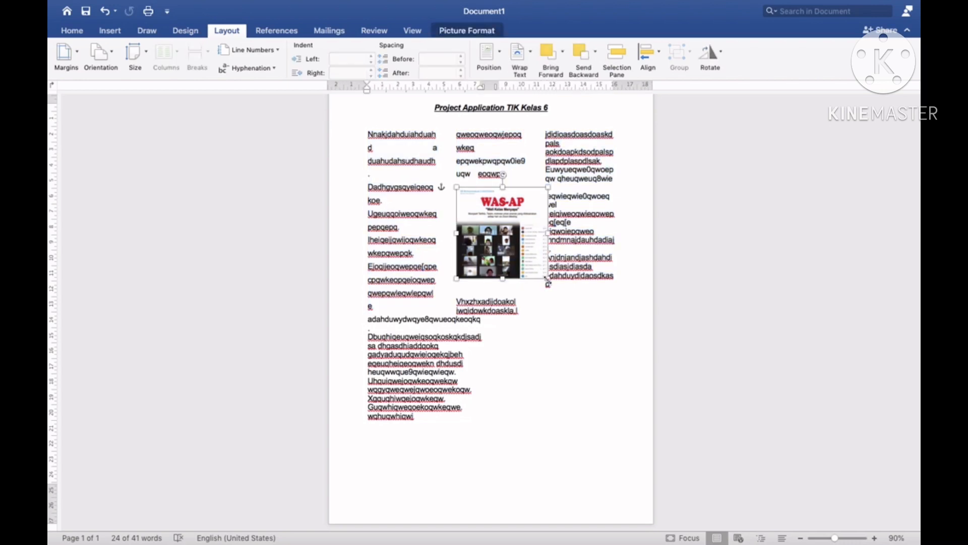
{"action": "left_click_drag", "start_coordinate": [547, 279], "coordinate": [492, 277]}
Break the lower text block onto new lines after "adahduwydwqye8qw" and after "Dbuqhiqeuqweiqsoqko"
{"action": "left_click", "coordinate": [437, 320]}
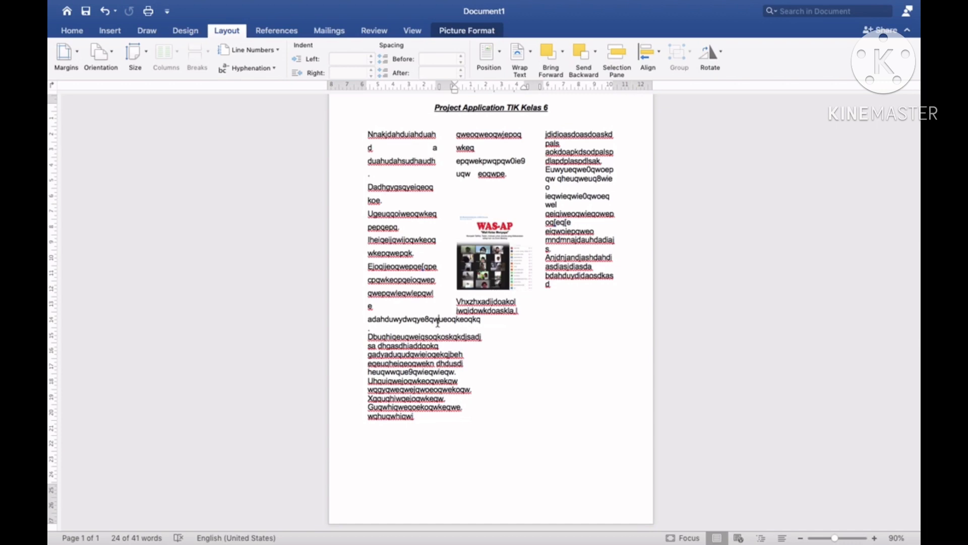
{"action": "key", "text": "Return"}
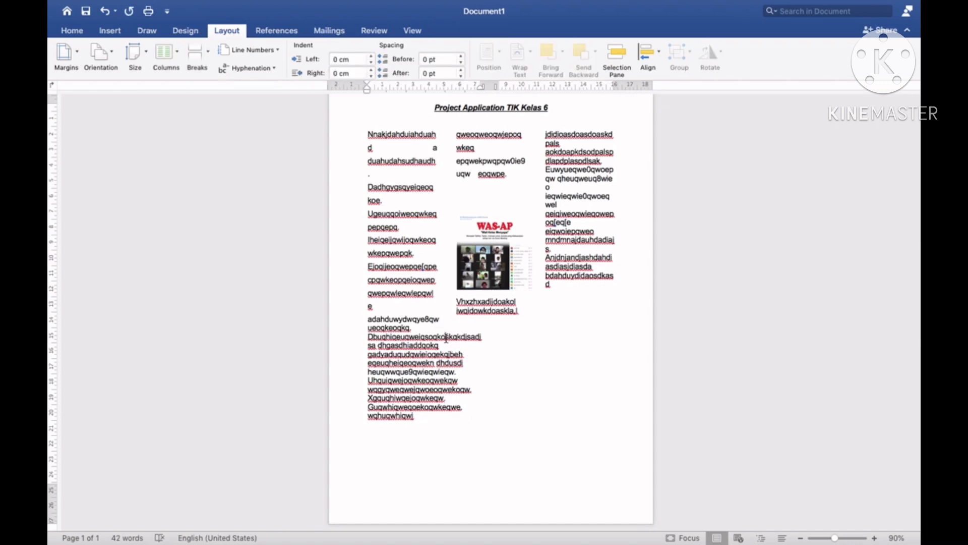
{"action": "left_click", "coordinate": [446, 337]}
{"action": "key", "text": "Return"}
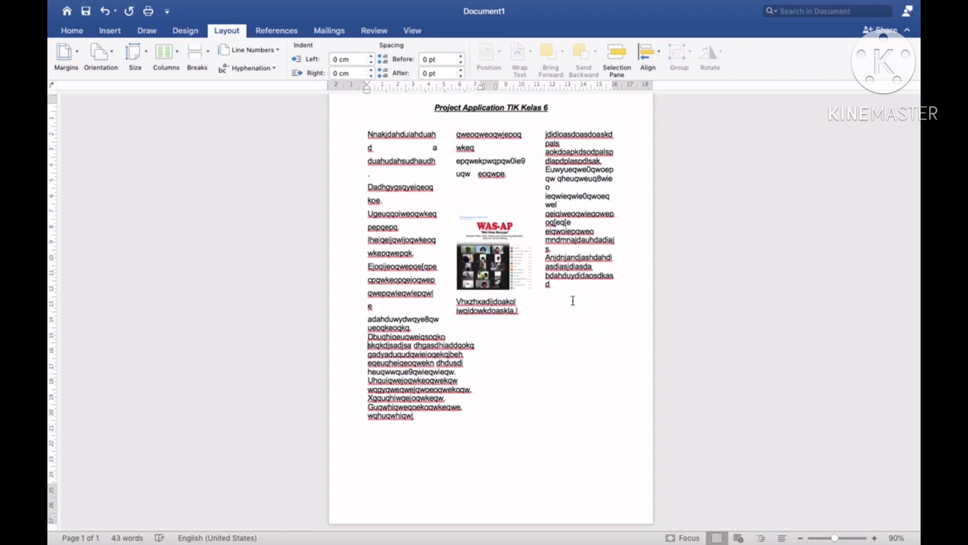
Add filler text at the end of the lower text block, from "njnkdmalmdlakOSos" to "asoaoSJlasiaSlas"
{"action": "type", "text": "njnkdmalmdlakOSos aSausioa"}
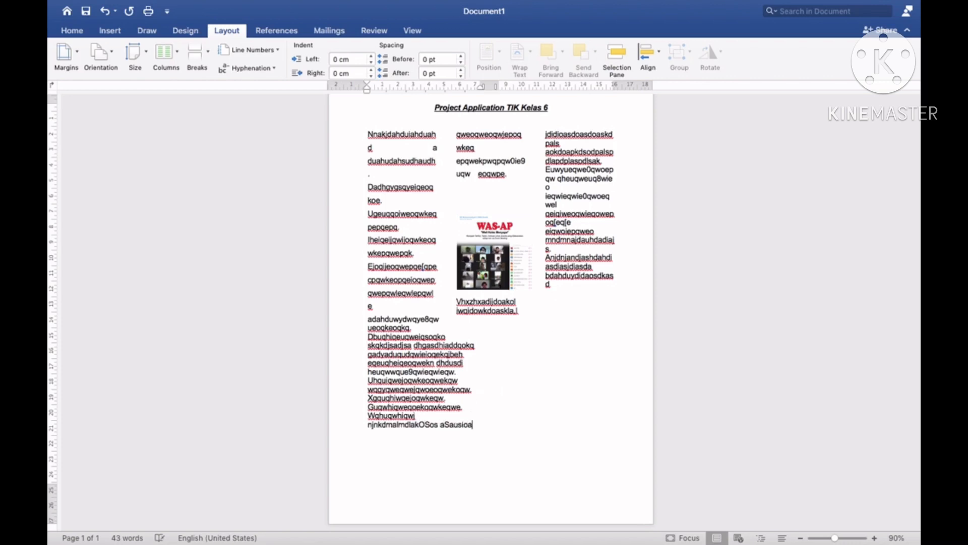
{"action": "type", "text": "uSlasu SaisiaSaisa SasjiaJSiaso"}
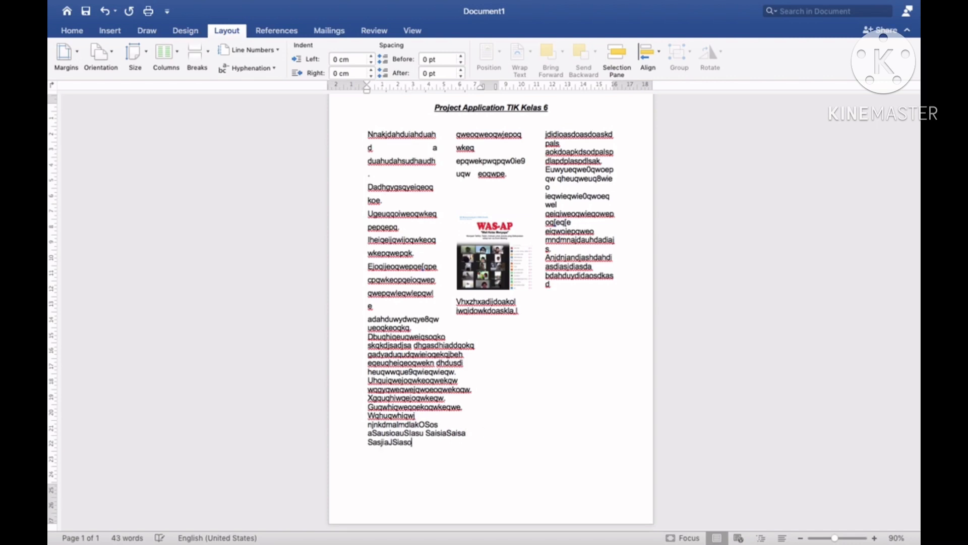
{"action": "type", "text": "aSOaksoakSO asoaoSJlasiaSlas"}
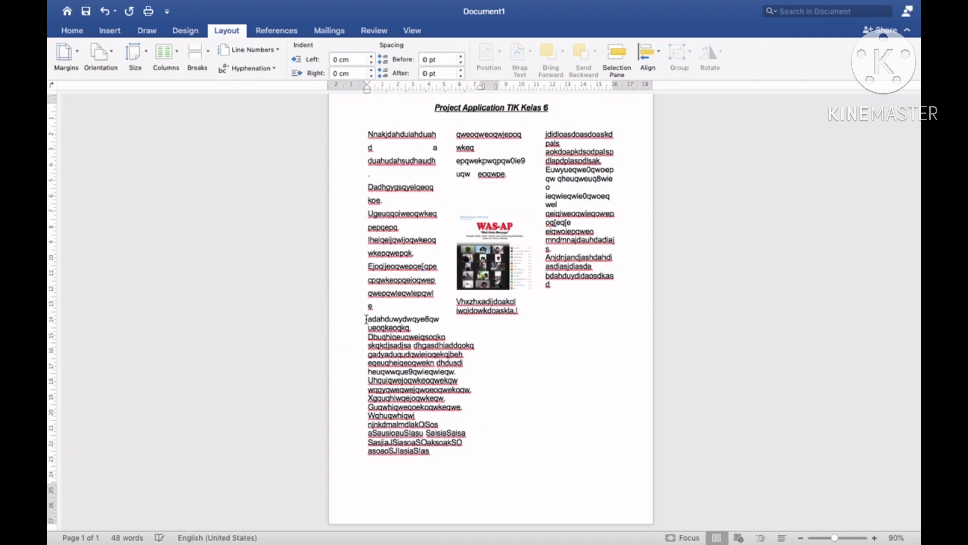
Justify the text of the entire document, including the title
{"action": "key", "text": "super+a"}
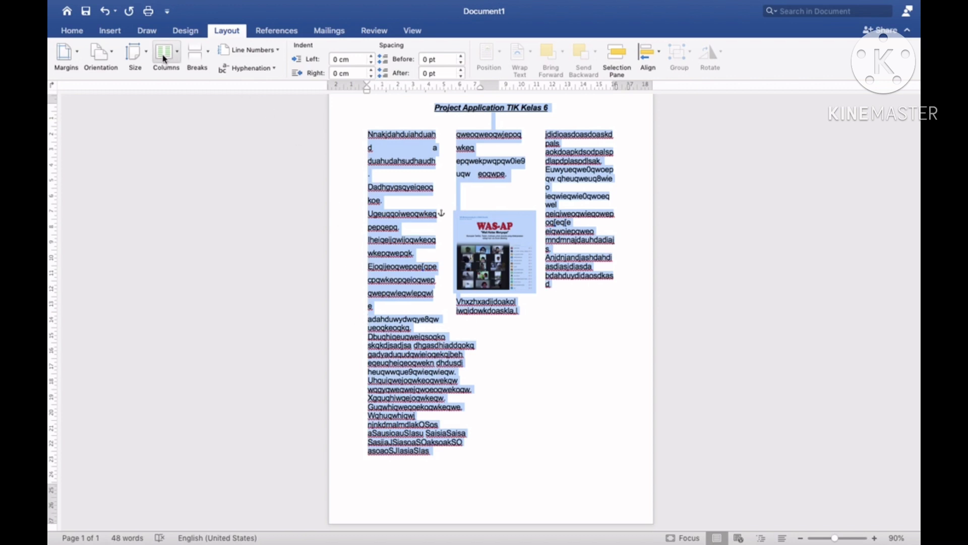
{"action": "left_click", "coordinate": [69, 31]}
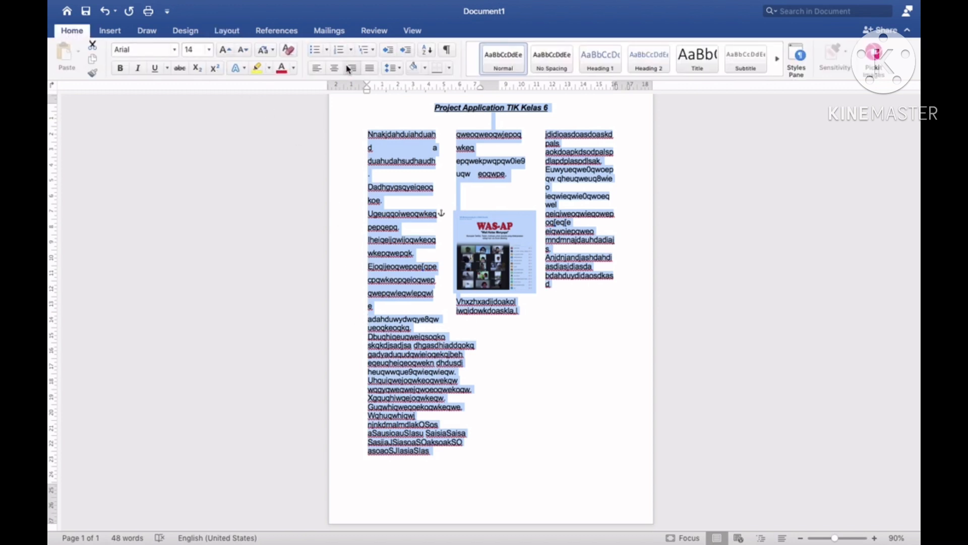
{"action": "left_click", "coordinate": [374, 72]}
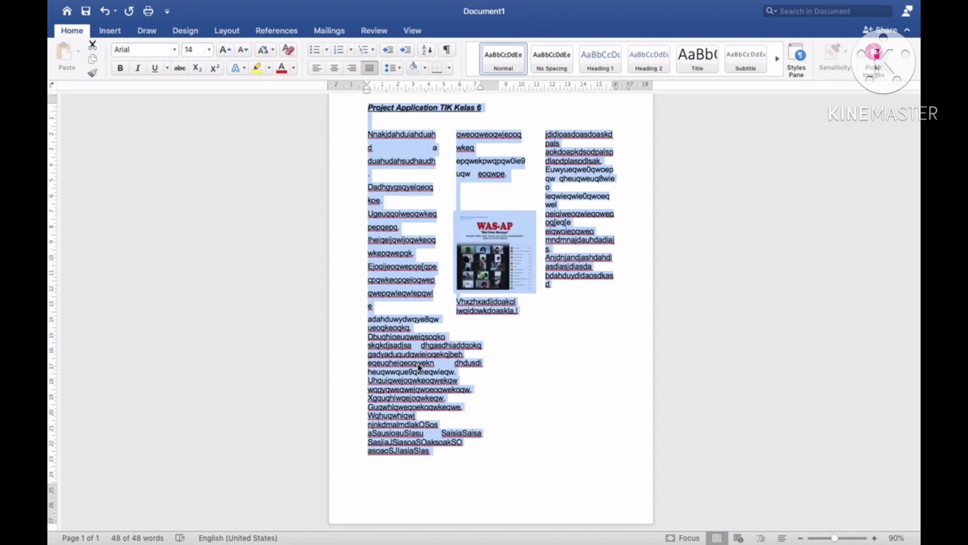
{"action": "left_click", "coordinate": [422, 348]}
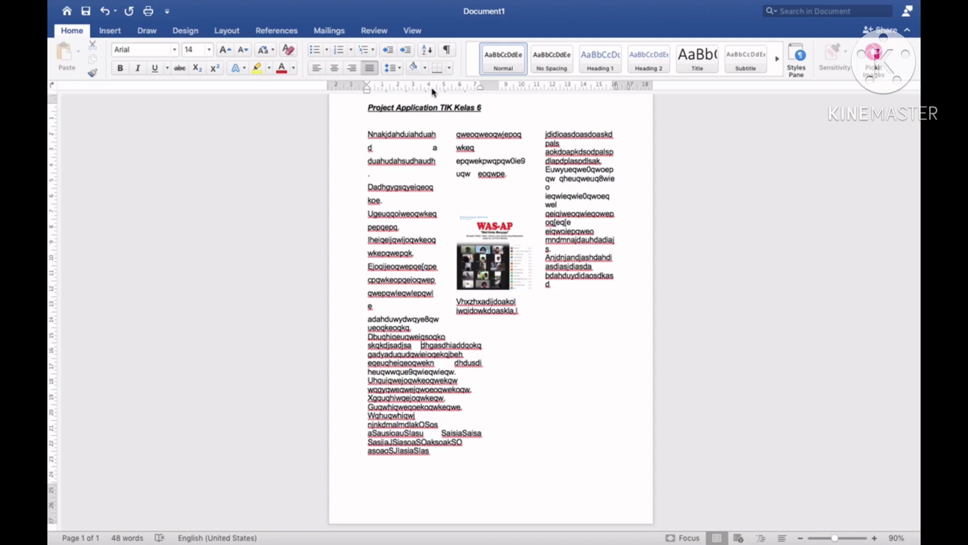
Apply a Dropped drop cap to the first letter "N" of the opening paragraph below the title
{"action": "left_click", "coordinate": [417, 154]}
{"action": "left_click_drag", "start_coordinate": [373, 134], "coordinate": [368, 136]}
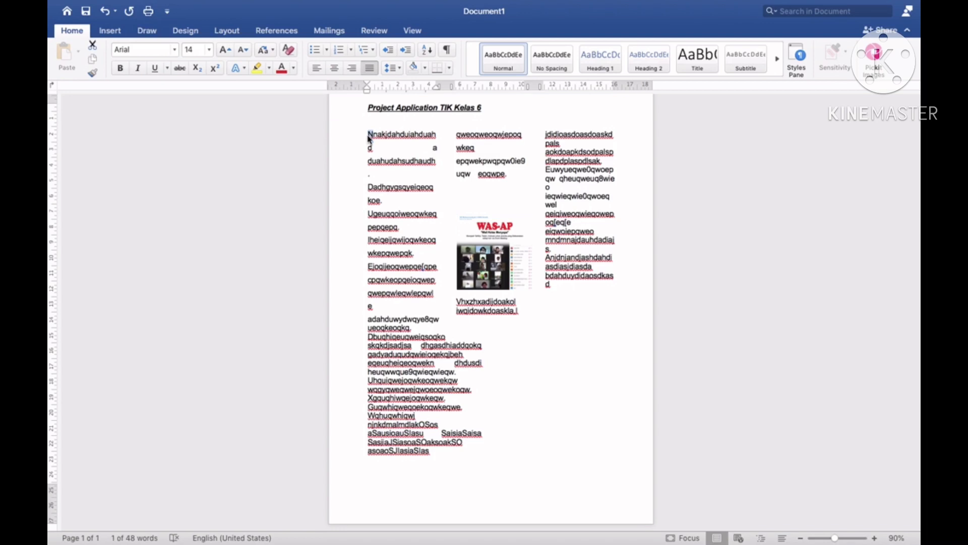
{"action": "mouse_move", "coordinate": [270, 2]}
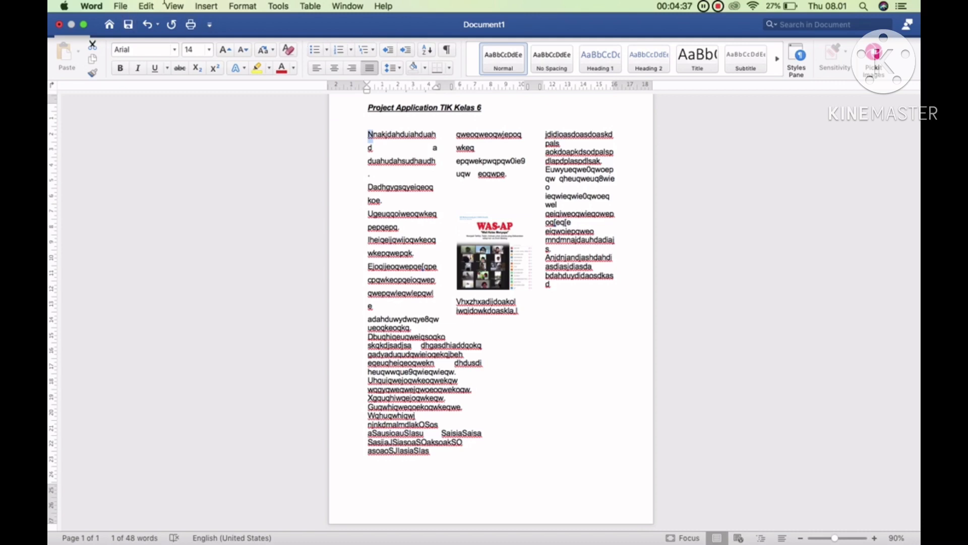
{"action": "left_click", "coordinate": [120, 6]}
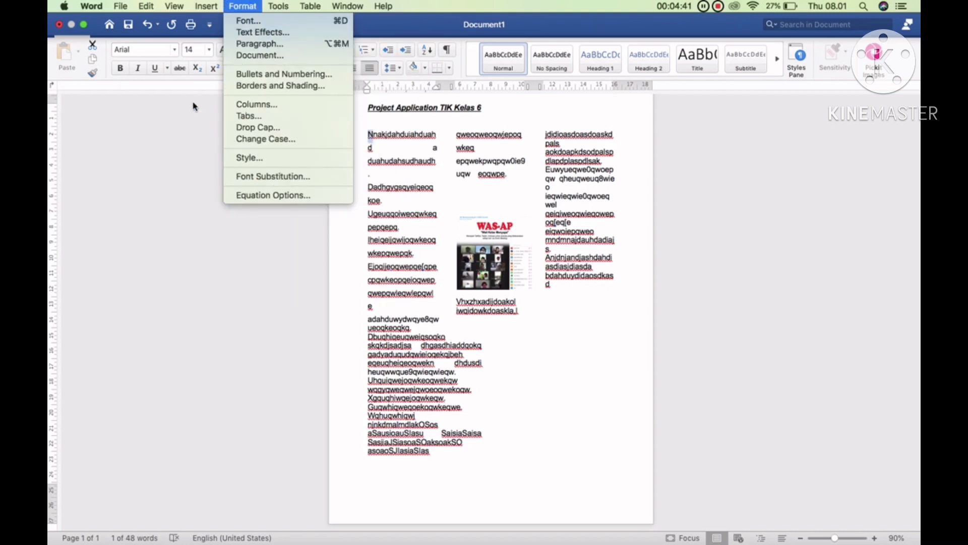
{"action": "left_click", "coordinate": [376, 200]}
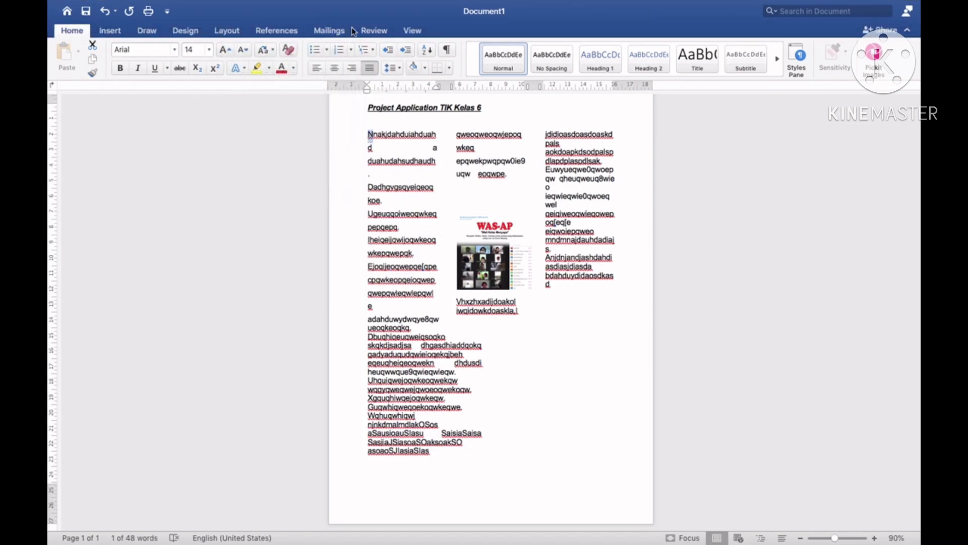
{"action": "left_click", "coordinate": [411, 34]}
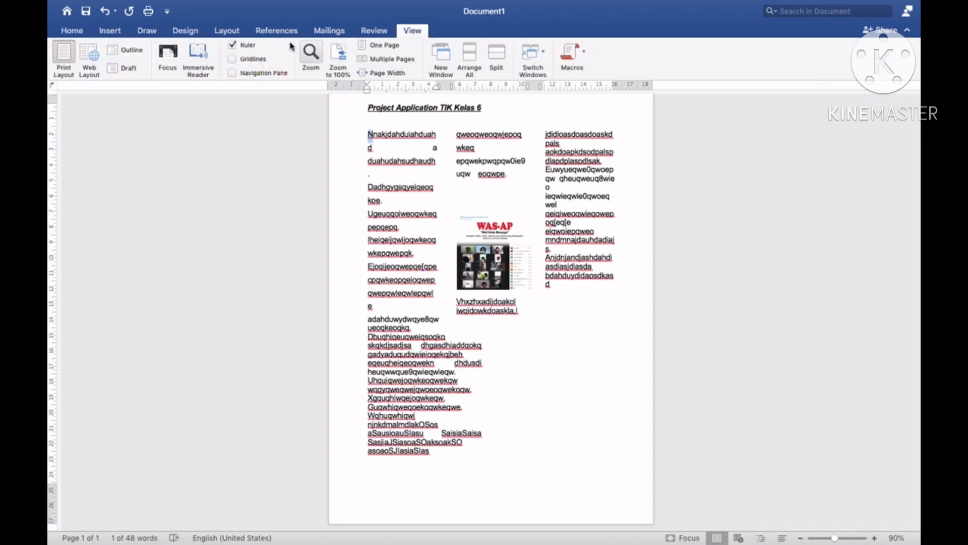
{"action": "left_click", "coordinate": [106, 34]}
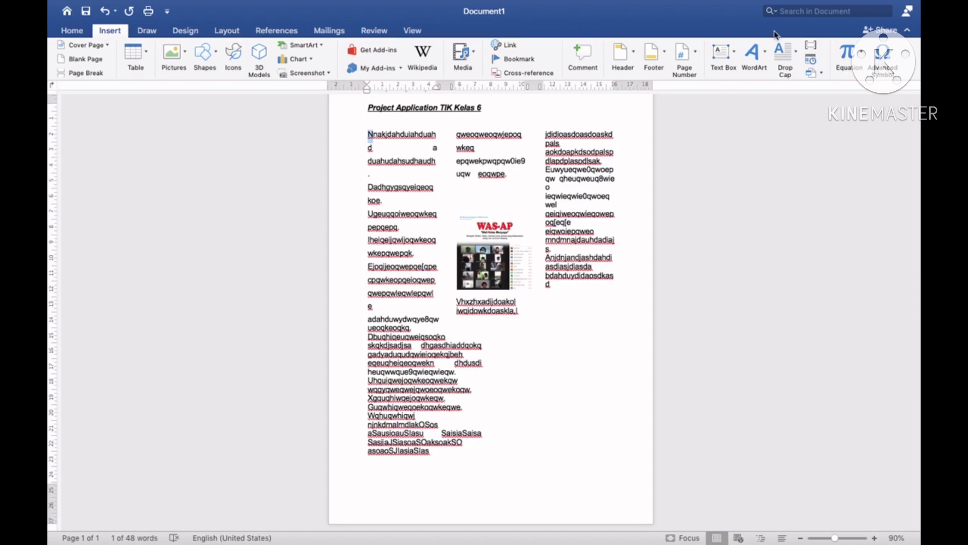
{"action": "left_click", "coordinate": [784, 55]}
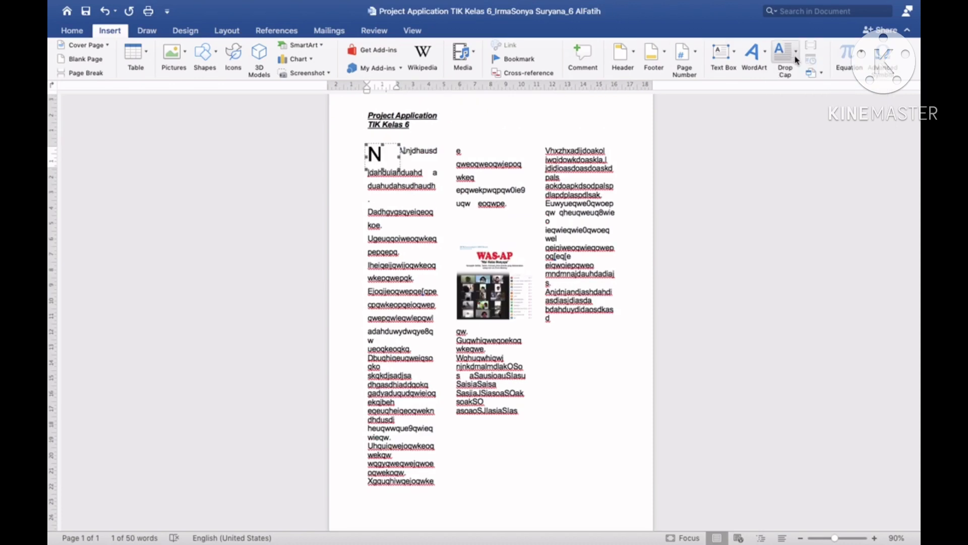
{"action": "left_click", "coordinate": [796, 58]}
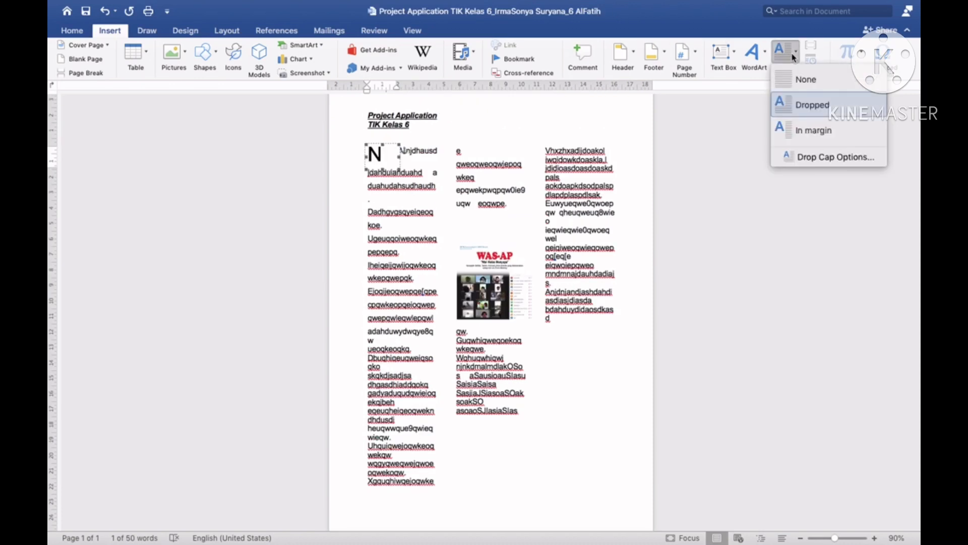
{"action": "left_click", "coordinate": [796, 112]}
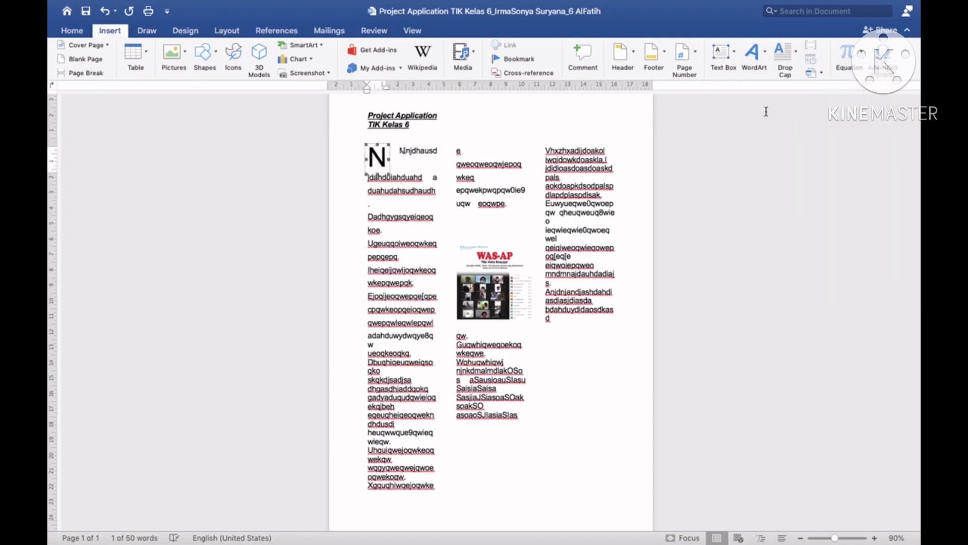
{"action": "left_click", "coordinate": [389, 170]}
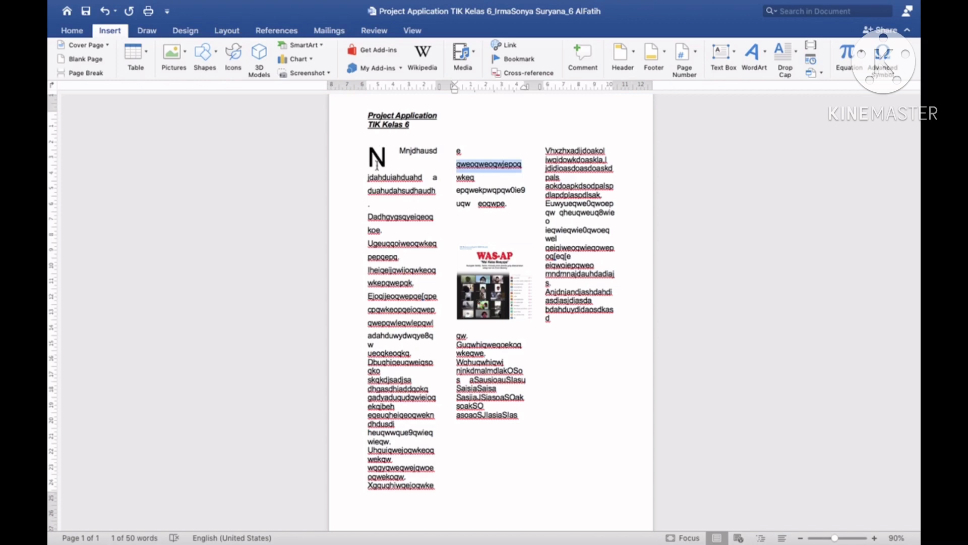
{"action": "left_click", "coordinate": [399, 151]}
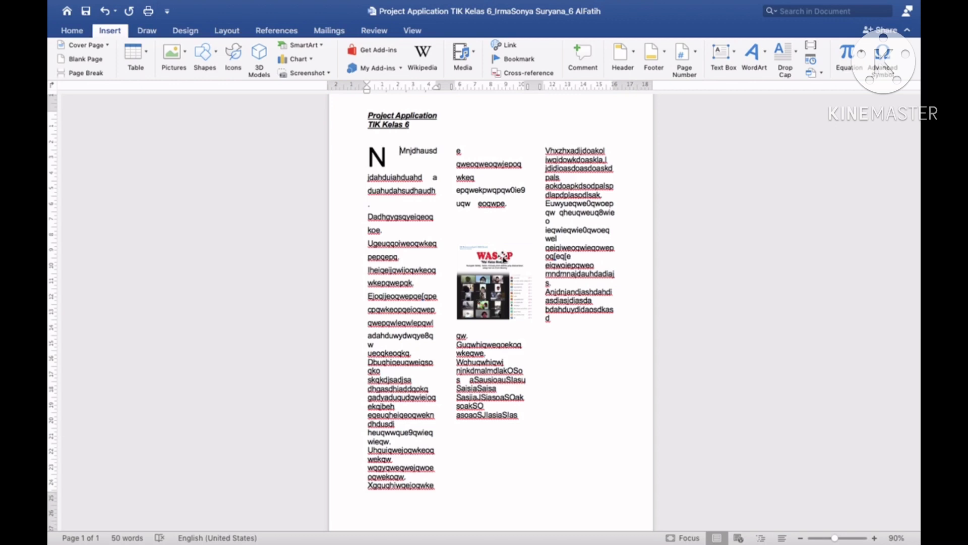
Save the document as a Word Document (.docx) in Documents under its current file name, replacing the existing file
{"action": "mouse_move", "coordinate": [116, 4]}
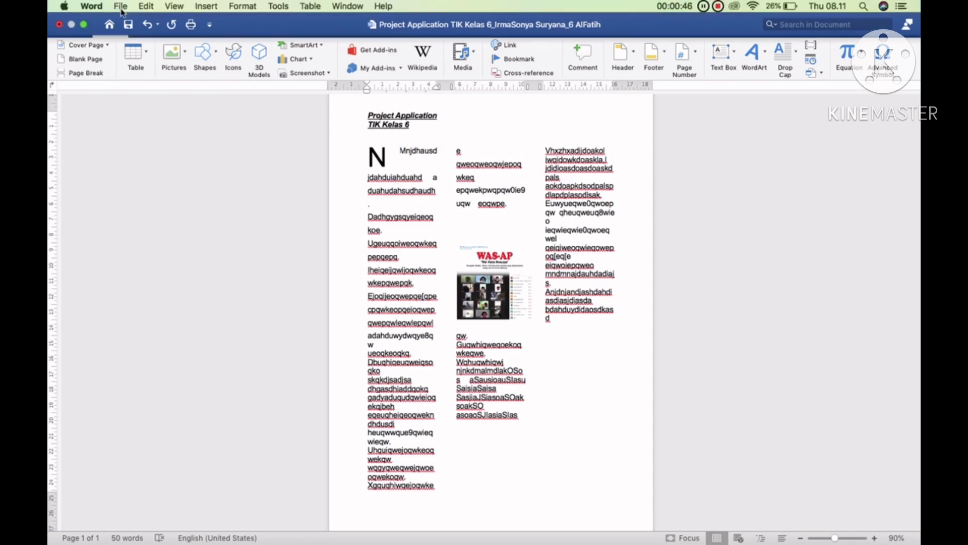
{"action": "left_click", "coordinate": [121, 7]}
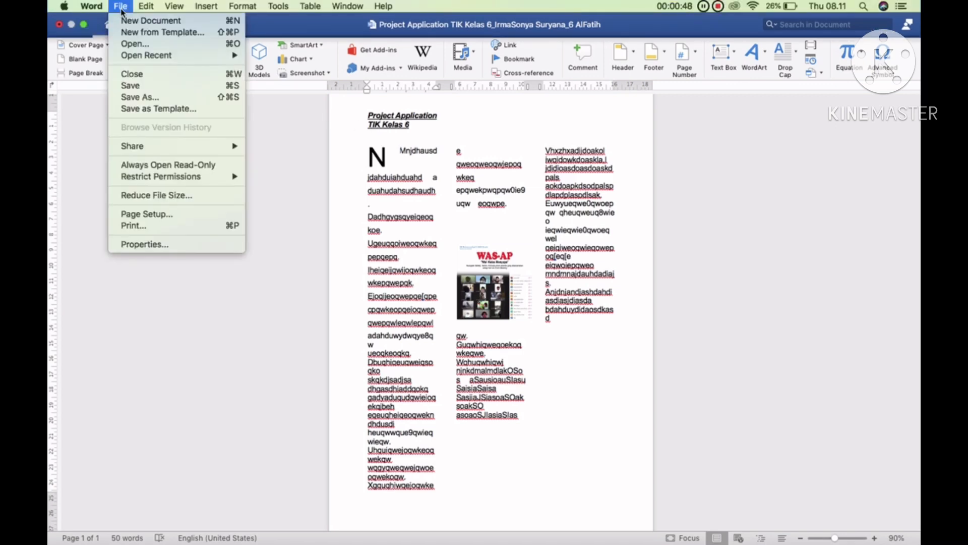
{"action": "left_click", "coordinate": [135, 98]}
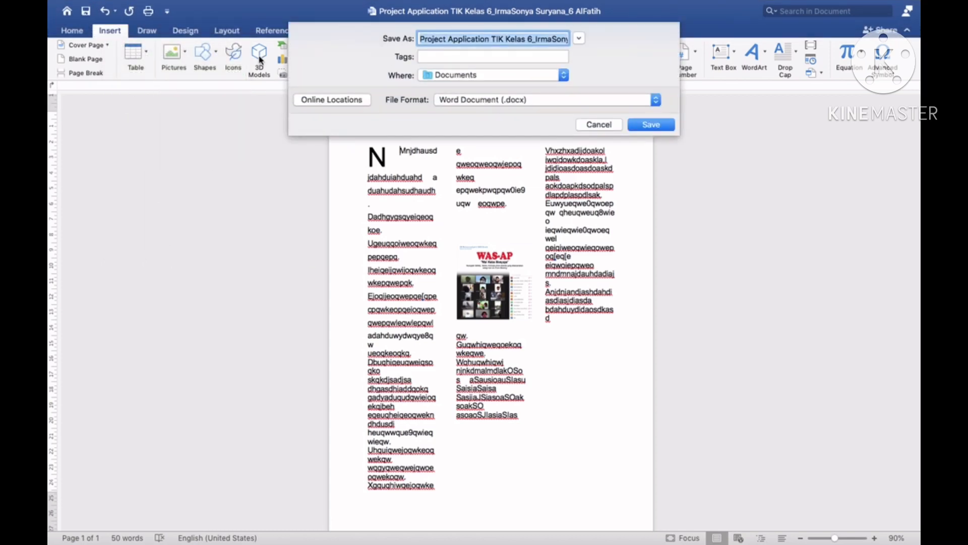
{"action": "left_click", "coordinate": [436, 39]}
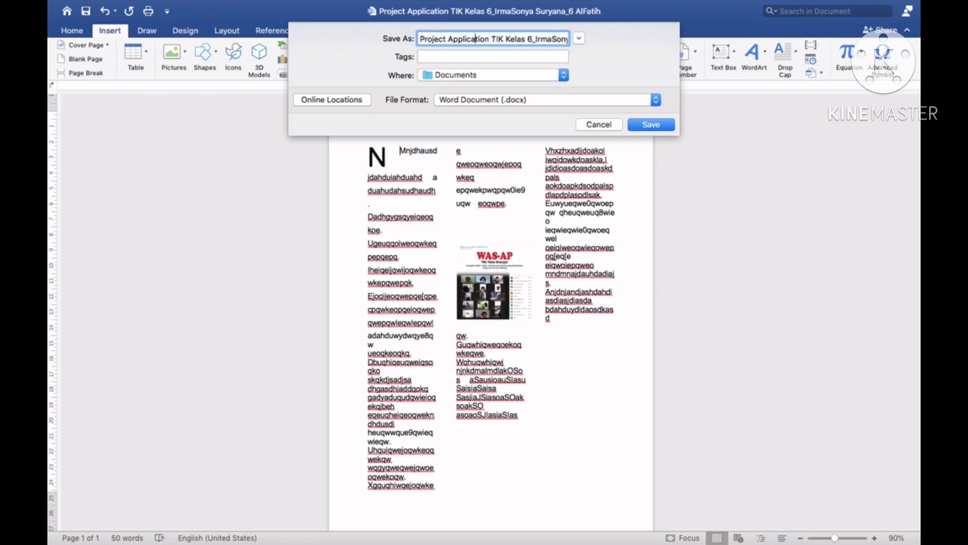
{"action": "key", "text": "Right"}
{"action": "key", "text": "Right"}
{"action": "key", "text": "Right"}
{"action": "key", "text": "Right"}
{"action": "key", "text": "Right"}
{"action": "key", "text": "Right"}
{"action": "key", "text": "Right"}
{"action": "key", "text": "Right"}
{"action": "key", "text": "Right"}
{"action": "key", "text": "Right"}
{"action": "key", "text": "Right"}
{"action": "key", "text": "Right"}
{"action": "key", "text": "Right"}
{"action": "key", "text": "Right"}
{"action": "key", "text": "Right"}
{"action": "key", "text": "Right"}
{"action": "key", "text": "Right"}
{"action": "key", "text": "Right"}
{"action": "key", "text": "Right"}
{"action": "key", "text": "Right"}
{"action": "key", "text": "Right"}
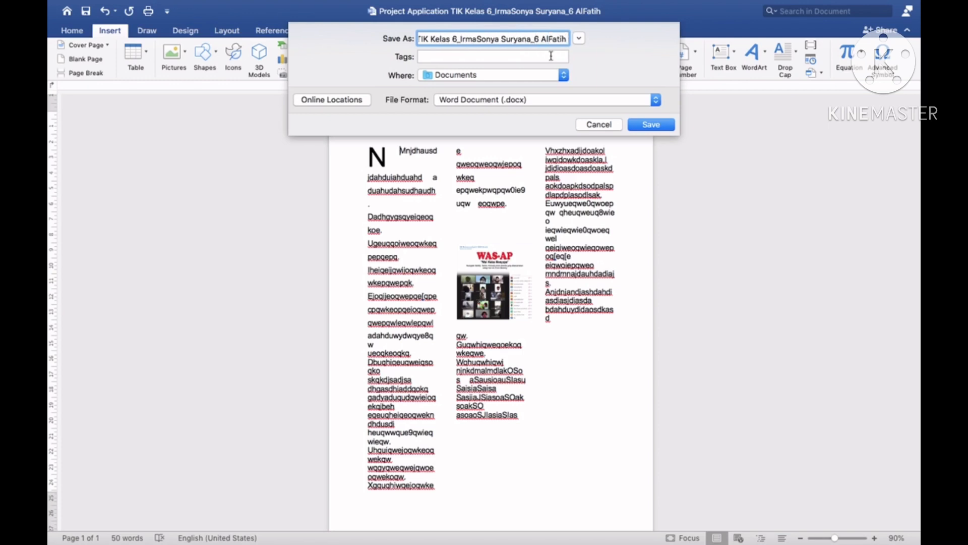
{"action": "left_click", "coordinate": [651, 130]}
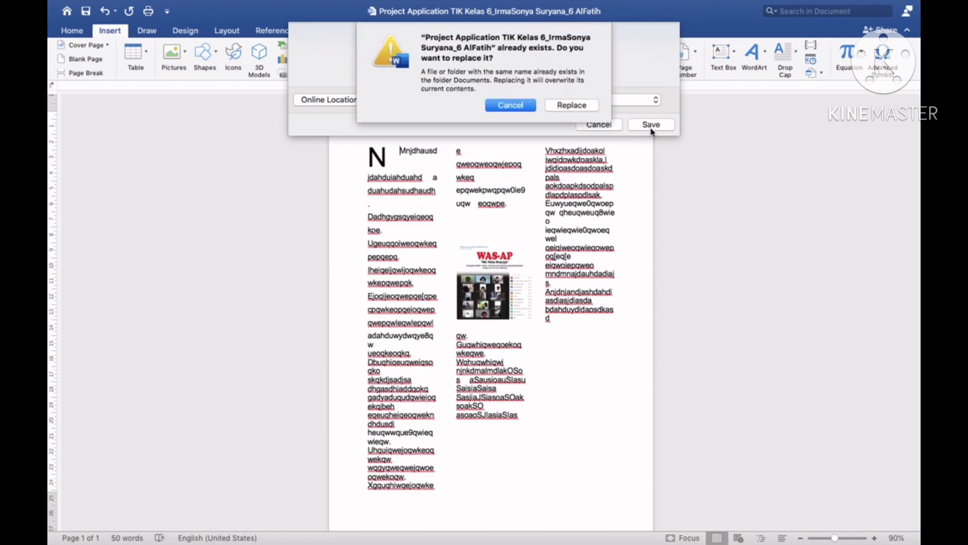
{"action": "left_click", "coordinate": [571, 105]}
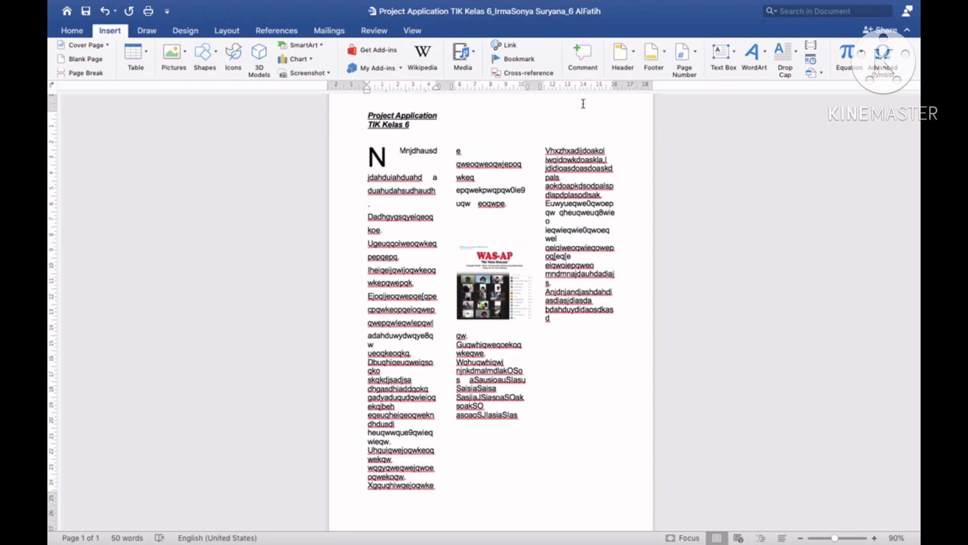
Insert a Blank footer containing the text "PROJECT APPLICATION TIK KELAS 6"
{"action": "left_click", "coordinate": [665, 57]}
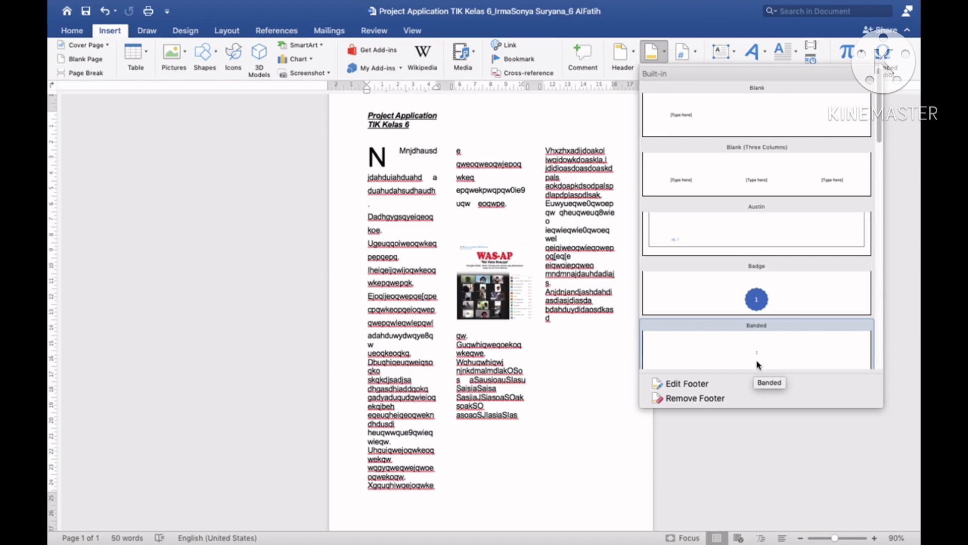
{"action": "left_click", "coordinate": [742, 115]}
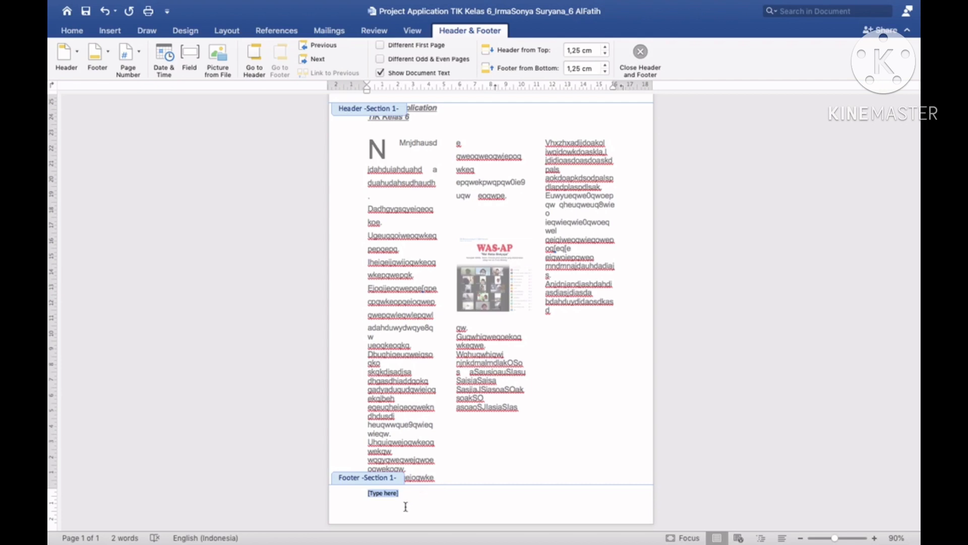
{"action": "type", "text": "PROJECT APPLICATION KEL"}
{"action": "key", "text": "BackSpace"}
{"action": "key", "text": "BackSpace"}
{"action": "key", "text": "BackSpace"}
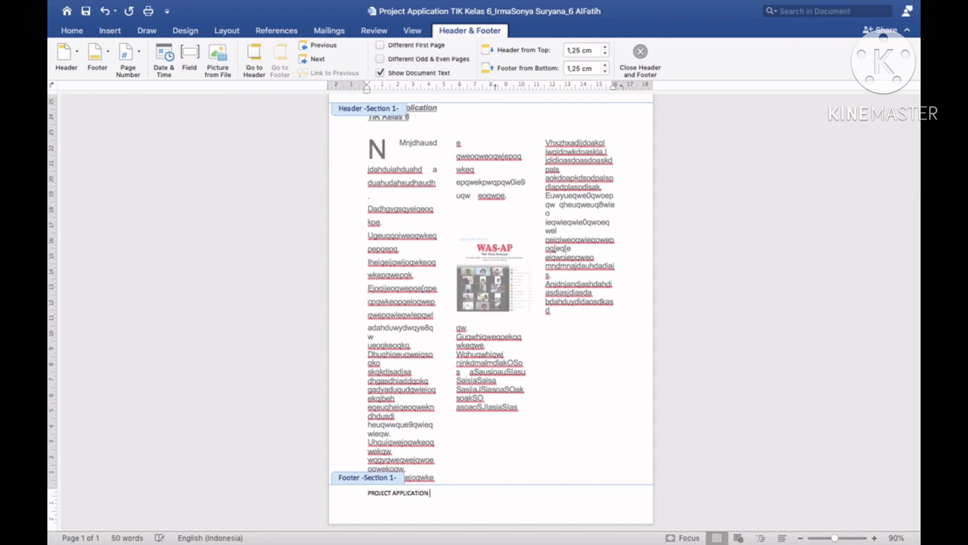
{"action": "type", "text": "TIK KELAS 6"}
Make the footer text italic at size 10, and return to the document body
{"action": "left_click_drag", "start_coordinate": [465, 492], "coordinate": [359, 494]}
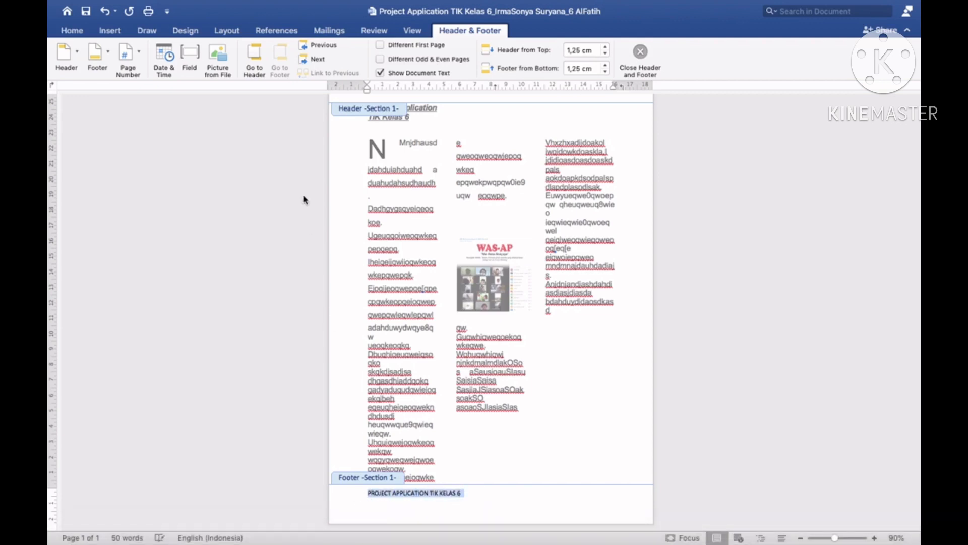
{"action": "left_click", "coordinate": [88, 35]}
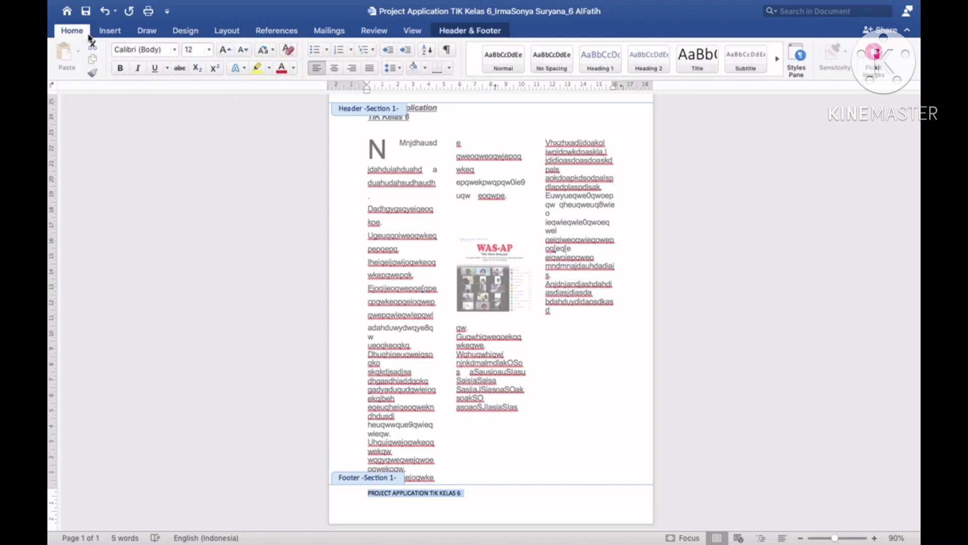
{"action": "left_click", "coordinate": [137, 68]}
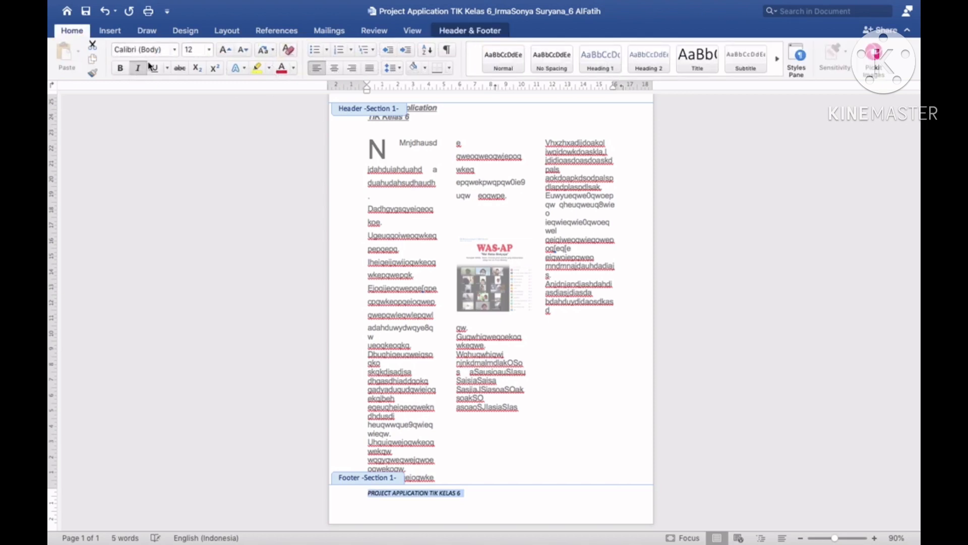
{"action": "left_click", "coordinate": [207, 50]}
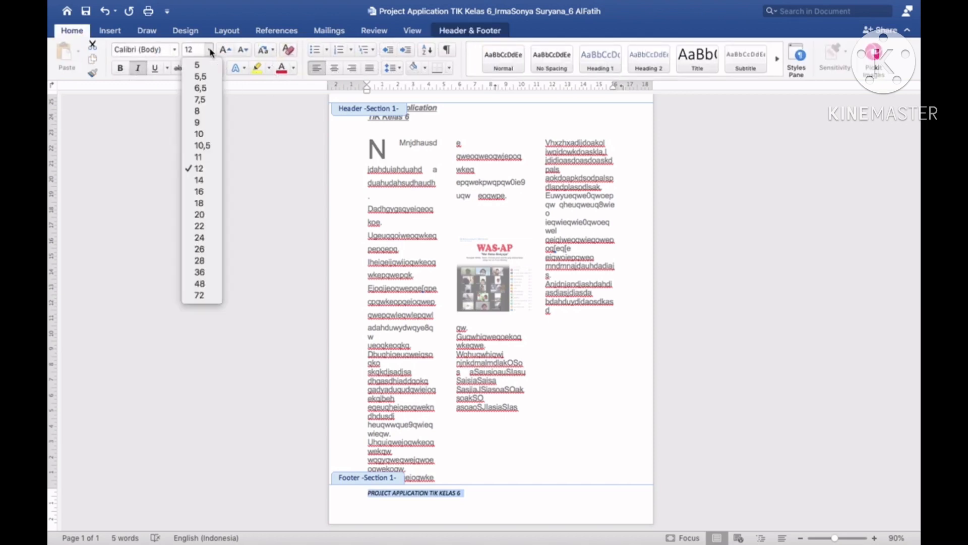
{"action": "left_click", "coordinate": [208, 138]}
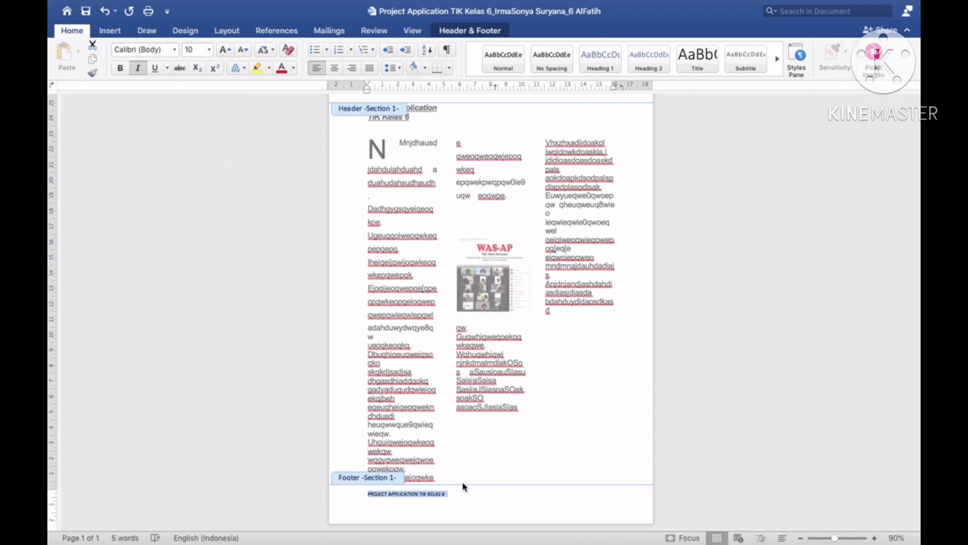
{"action": "left_click", "coordinate": [469, 496]}
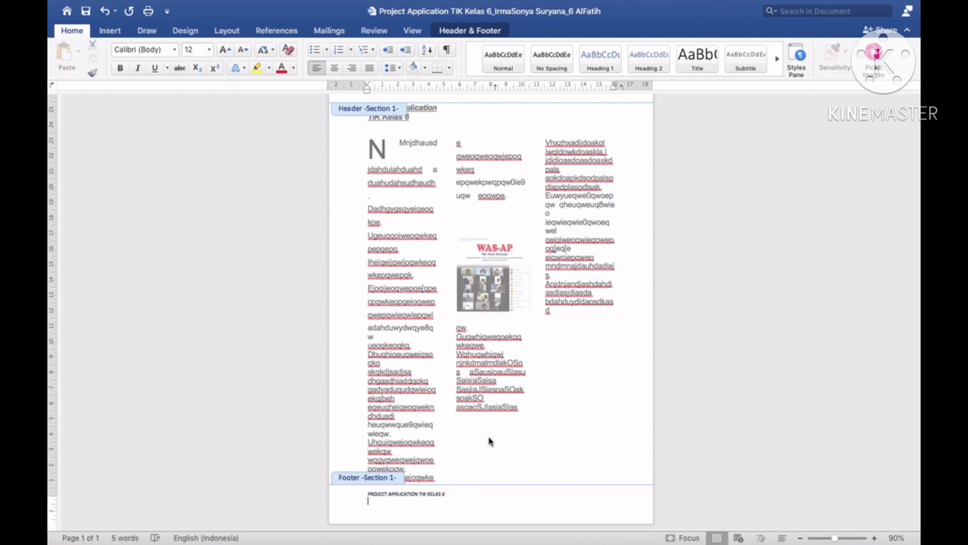
{"action": "double_click", "coordinate": [488, 402]}
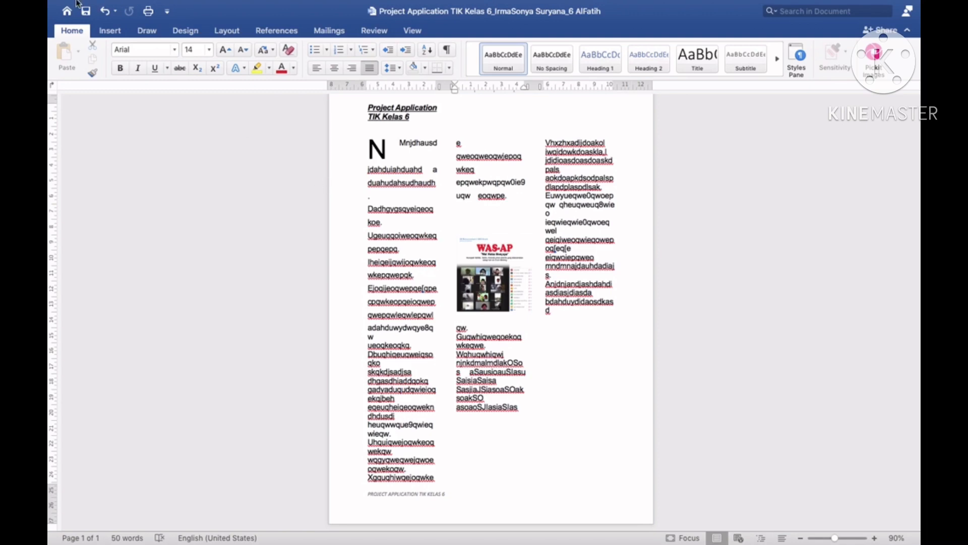
{"action": "mouse_move", "coordinate": [78, 2]}
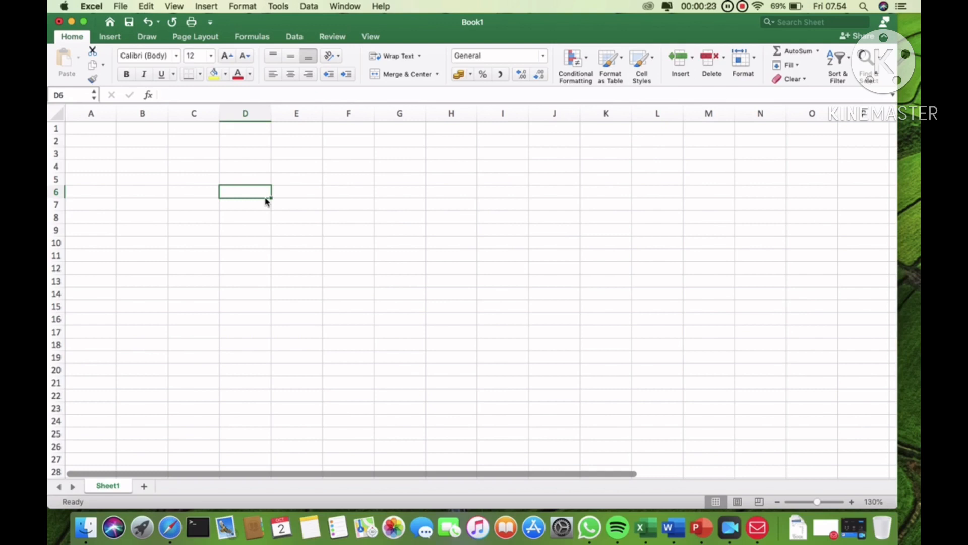
Enter the sheet title "REKAPITULASI NILAI SISWA KELAS 6" in cell B2
{"action": "left_click", "coordinate": [139, 144]}
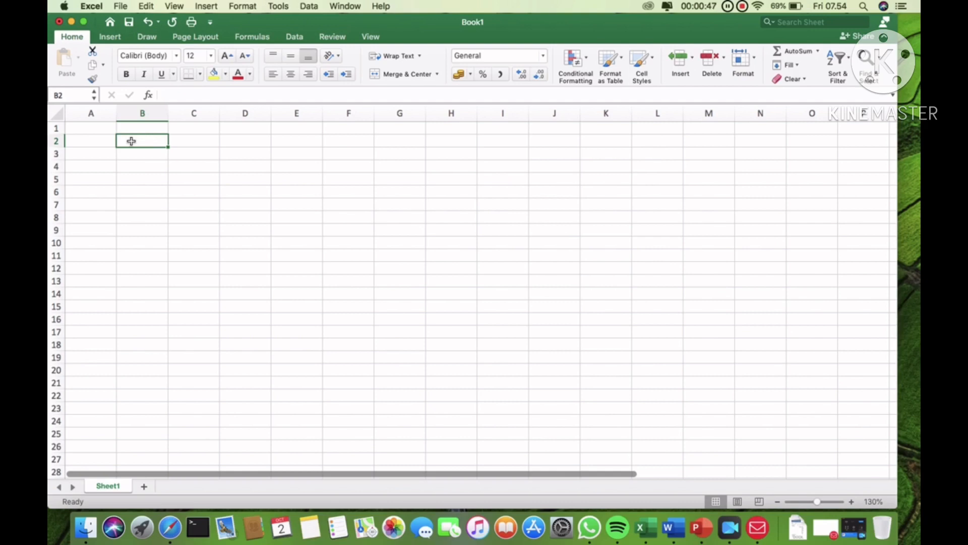
{"action": "type", "text": "REKAPT"}
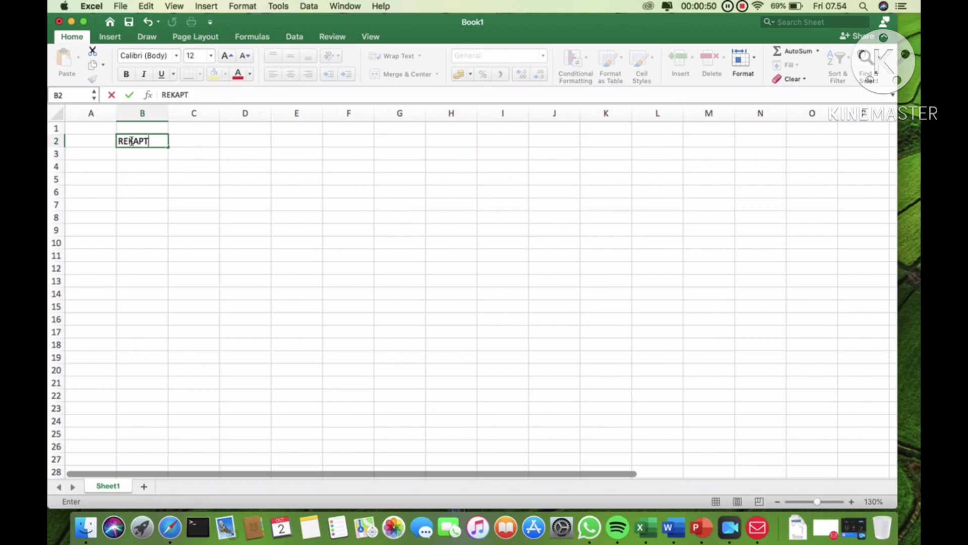
{"action": "key", "text": "BackSpace"}
{"action": "type", "text": "ITULASI NILAI SISWA EAS"}
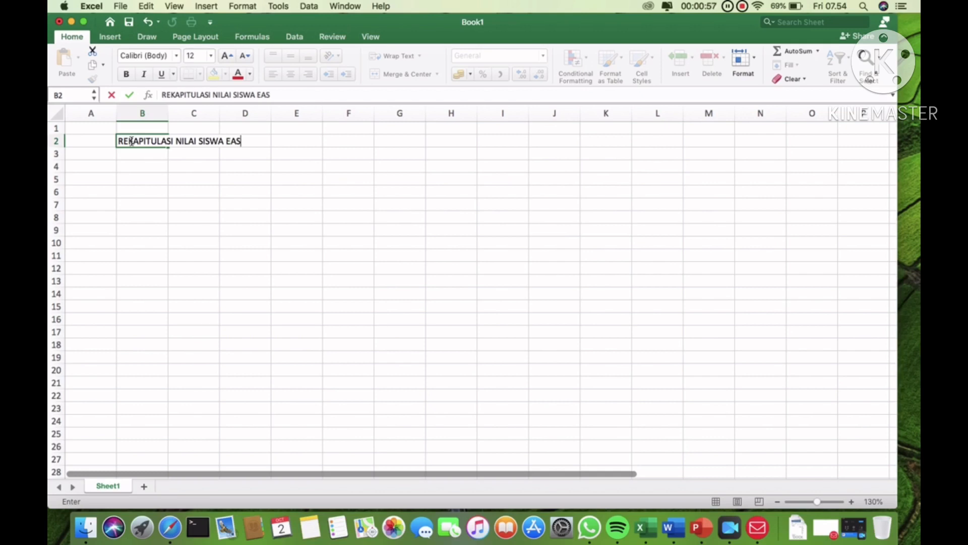
{"action": "key", "text": "BackSpace"}
{"action": "key", "text": "BackSpace"}
{"action": "key", "text": "BackSpace"}
{"action": "type", "text": "KELAS 6"}
{"action": "key", "text": "Return"}
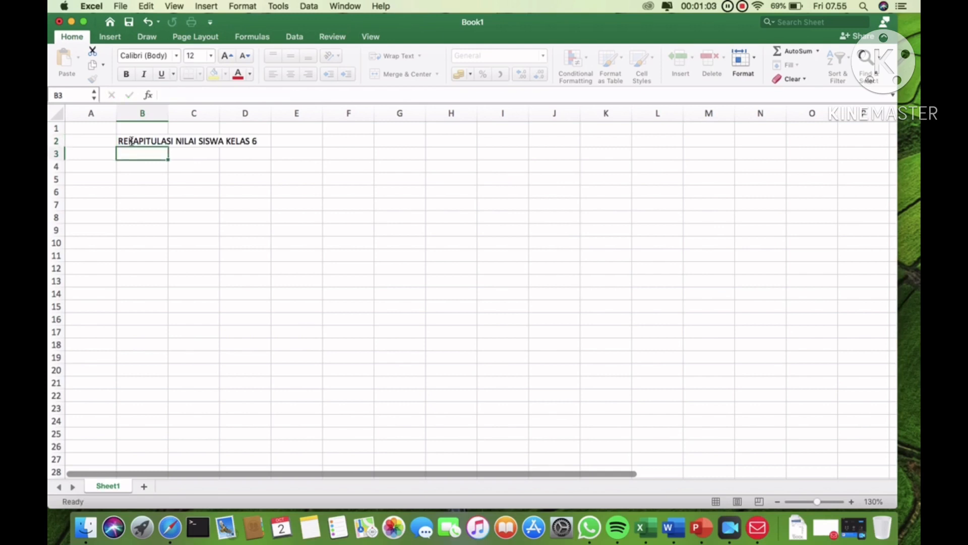
Enter the school name "SD MUHAMMADIYAH 2 GKB" in cell B3, directly below the title
{"action": "type", "text": "SD MUHAM"}
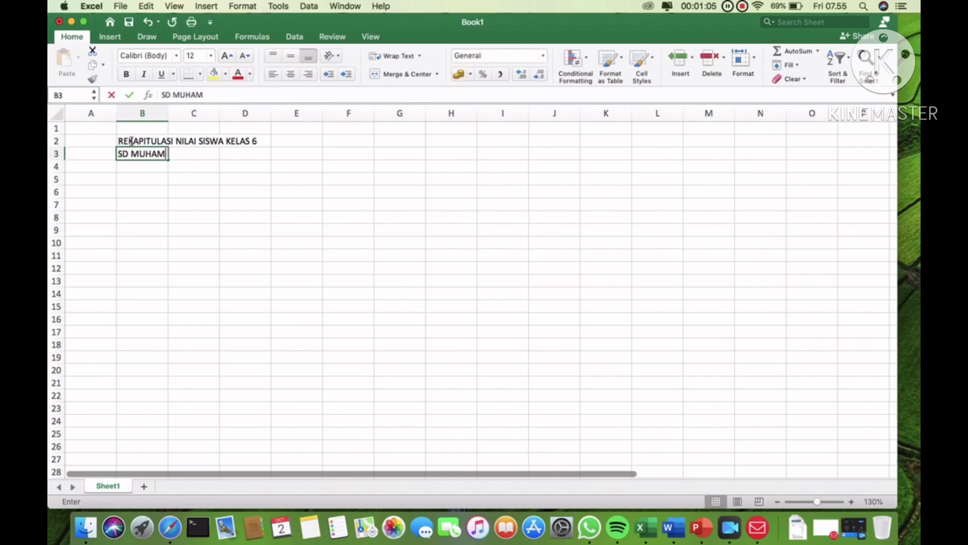
{"action": "type", "text": "MADIYAH 2 GKB"}
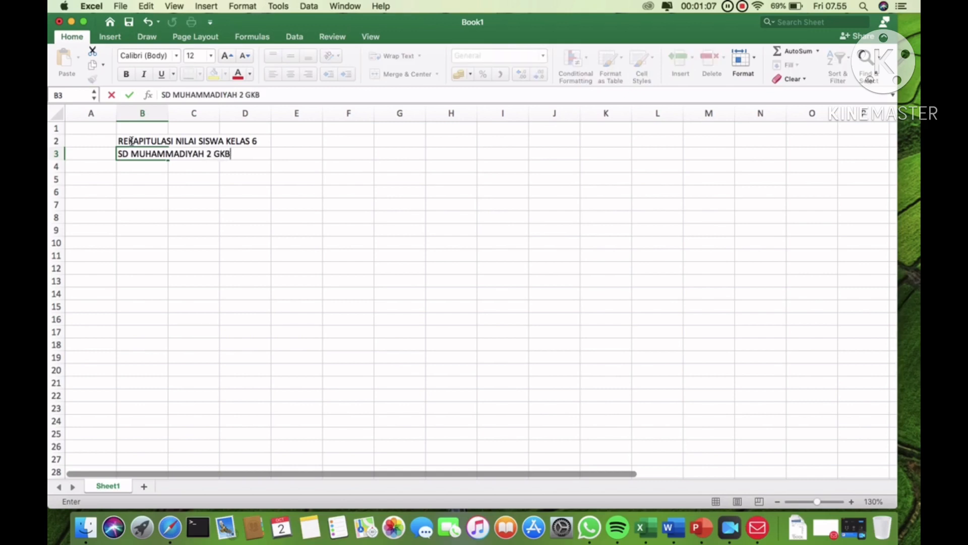
{"action": "key", "text": "Return"}
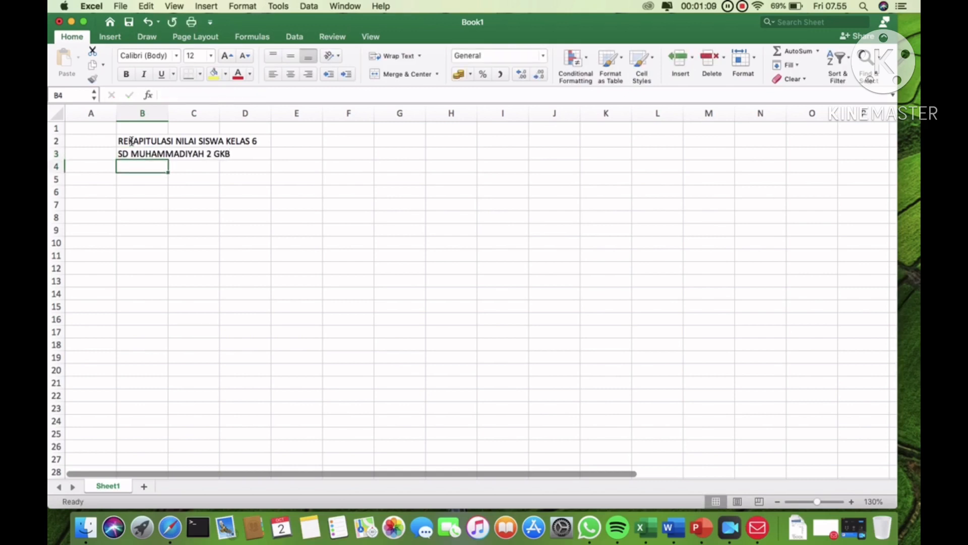
Enter the table headings "NO", "NAMA SISWA" and "NILAI" in cells B5 to D5
{"action": "key", "text": "Return"}
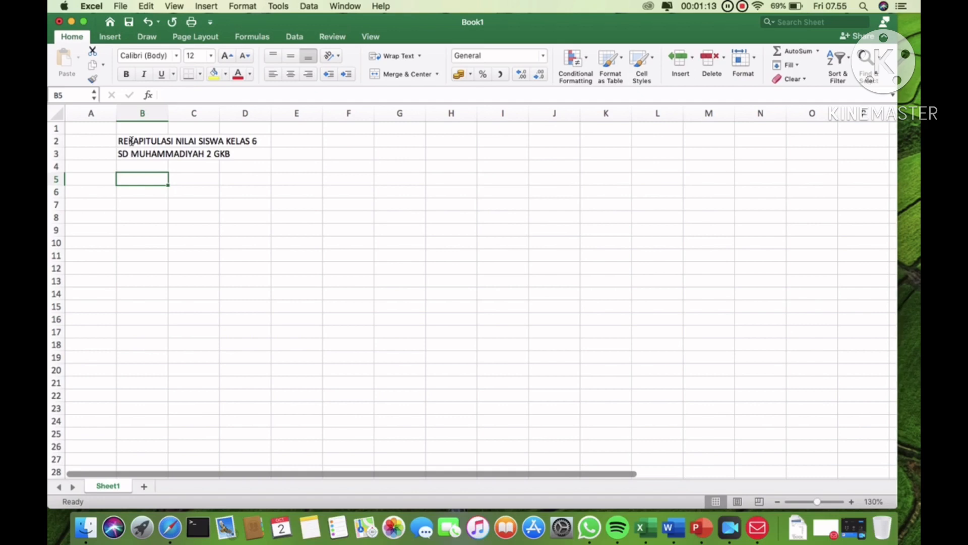
{"action": "type", "text": "NO"}
{"action": "key", "text": "Tab"}
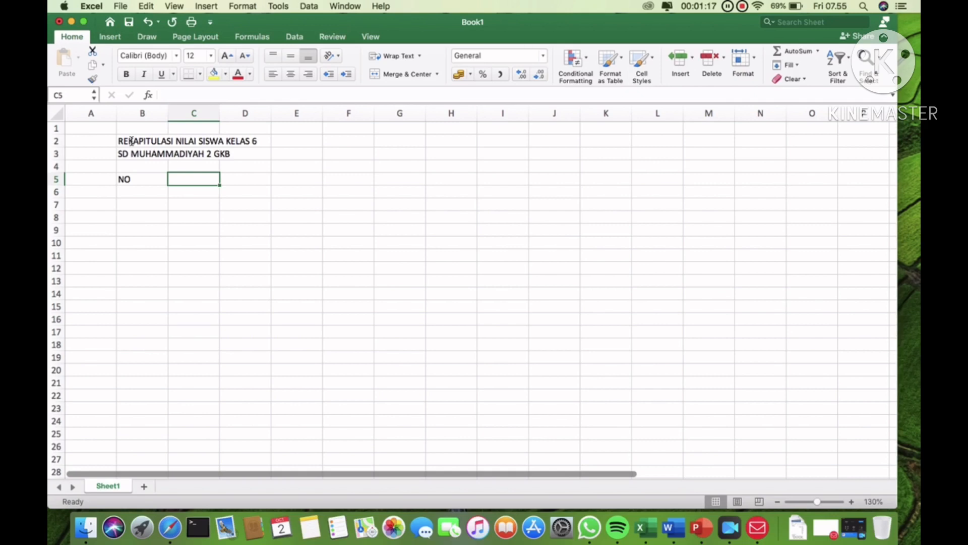
{"action": "type", "text": "NAMA SISWA"}
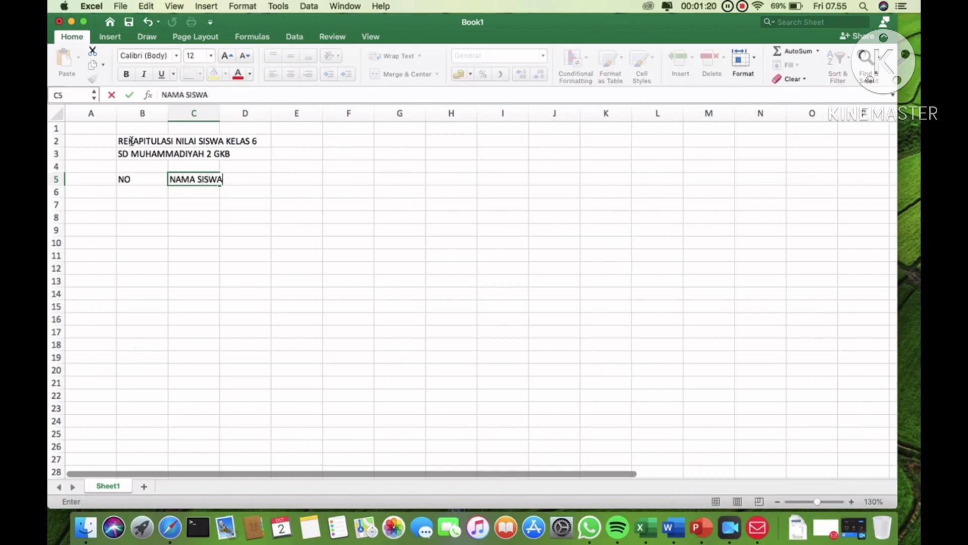
{"action": "key", "text": "Tab"}
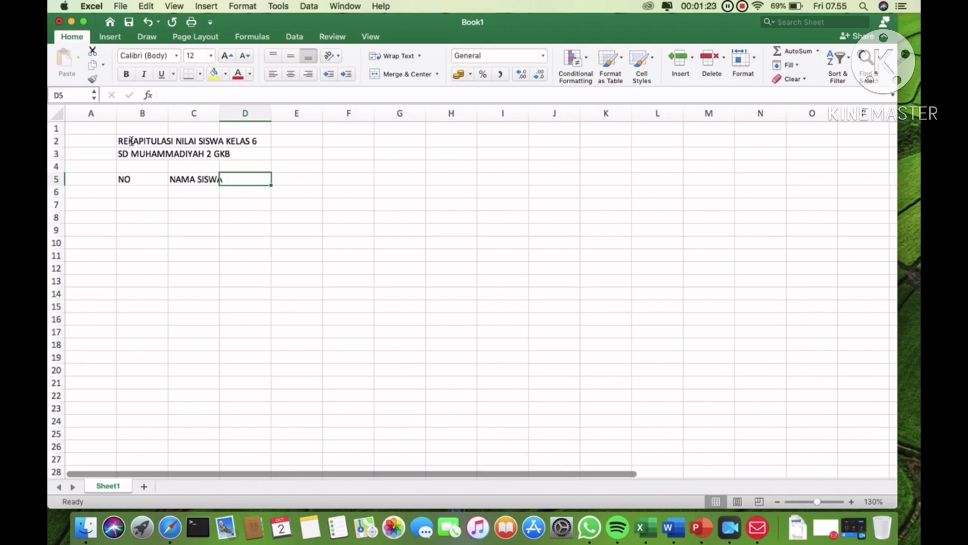
{"action": "type", "text": "NILAI"}
{"action": "key", "text": "Return"}
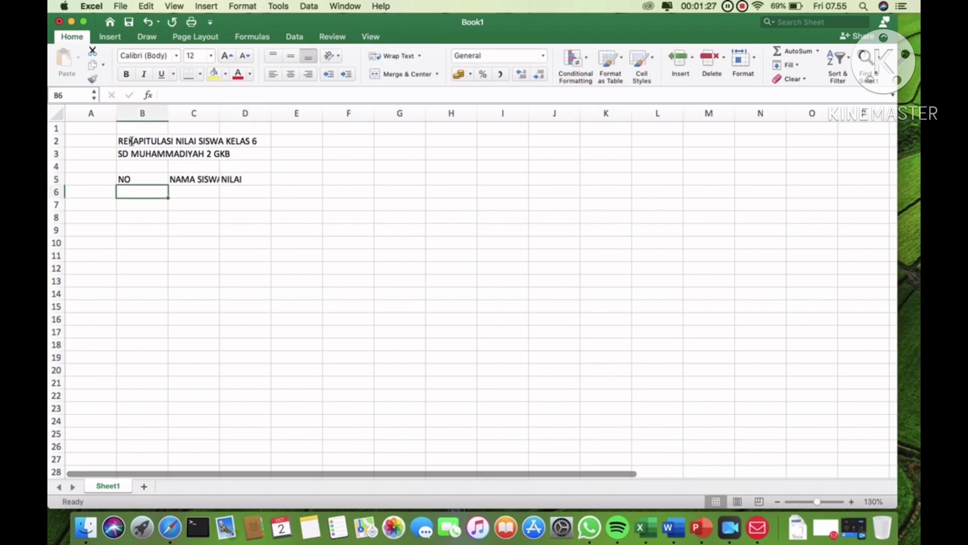
Enter the subject headings MATEMATIKA, B. INDONESIA, IPA, IPS and ALISLAM in cells D6 to H6 under NILAI
{"action": "key", "text": "Tab"}
{"action": "key", "text": "Tab"}
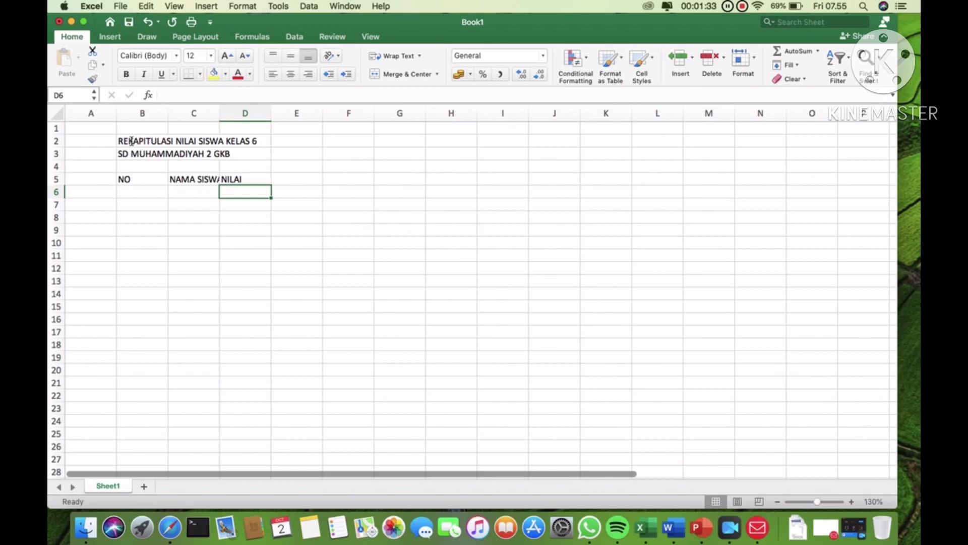
{"action": "type", "text": "MATEMATIKA"}
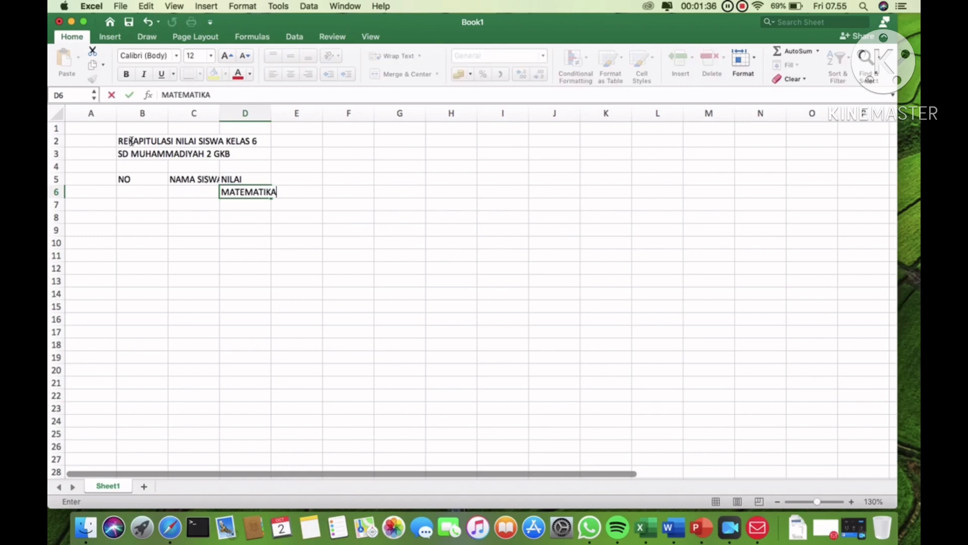
{"action": "key", "text": "Tab"}
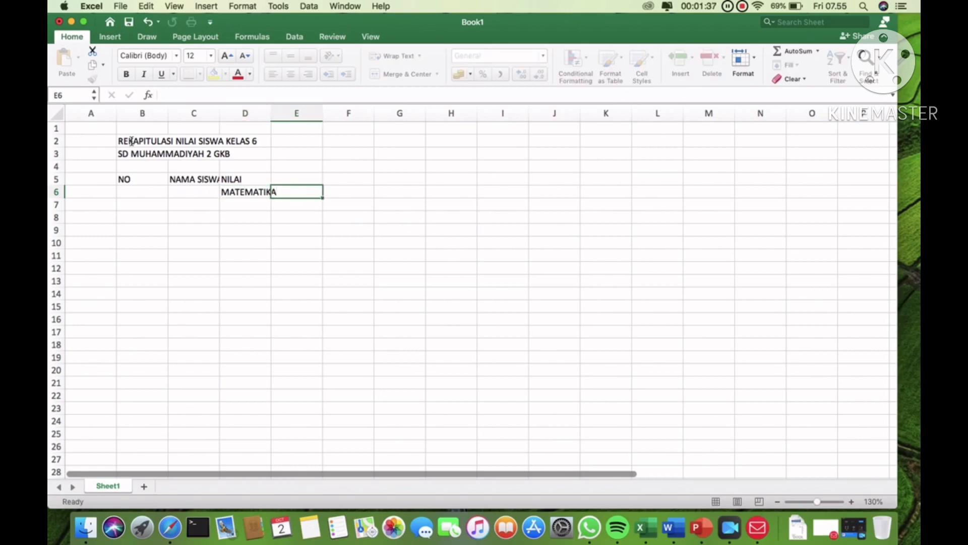
{"action": "type", "text": "B. INDONESIA"}
{"action": "key", "text": "Tab"}
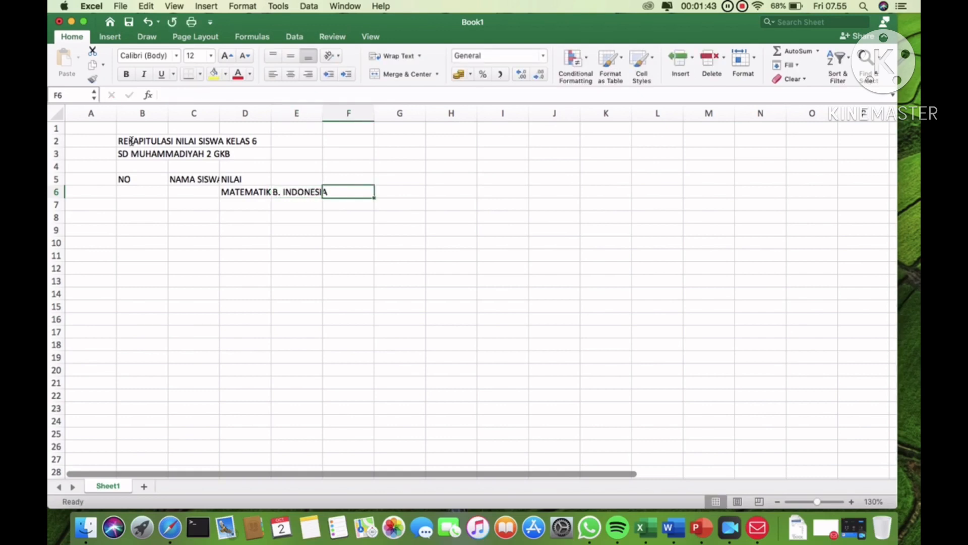
{"action": "type", "text": "IPA"}
{"action": "key", "text": "Tab"}
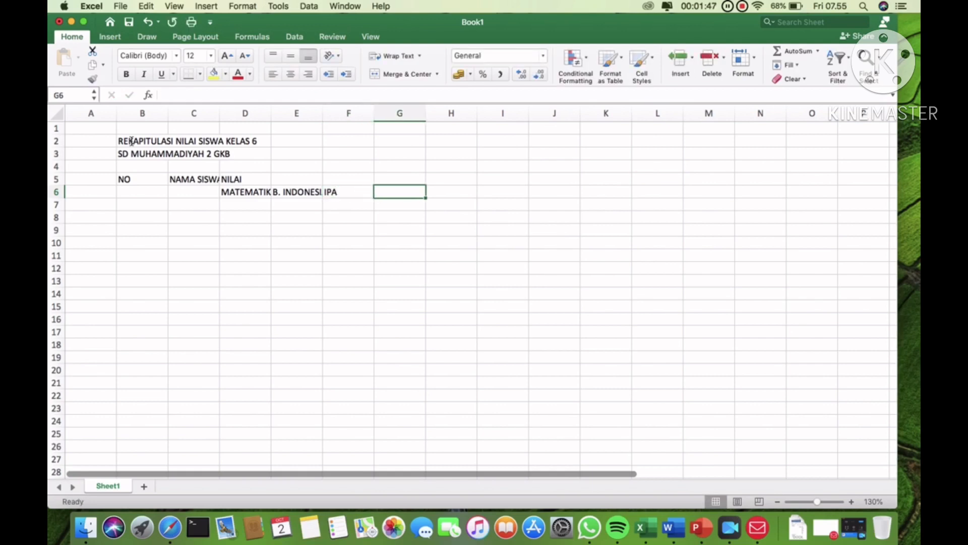
{"action": "type", "text": "IPS"}
{"action": "key", "text": "Tab"}
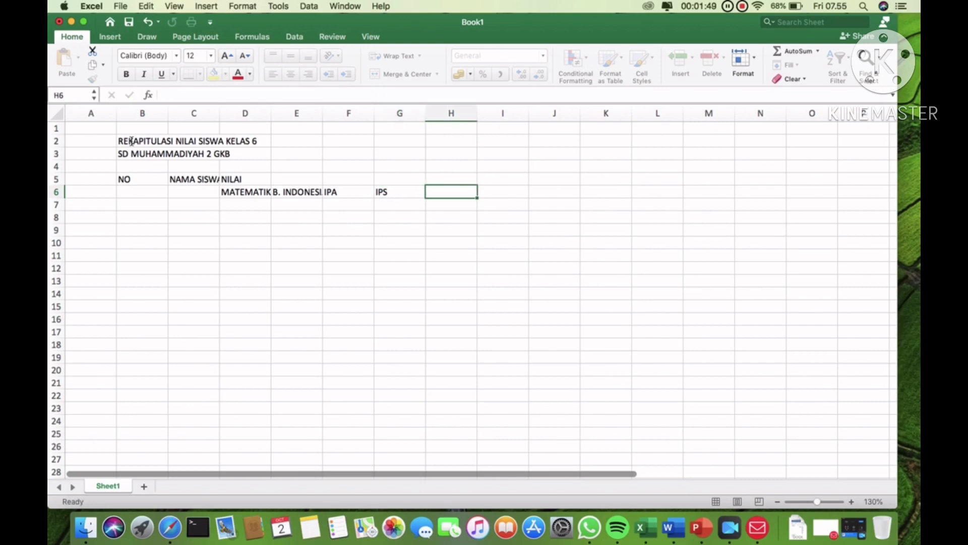
{"action": "type", "text": "ALISLAM"}
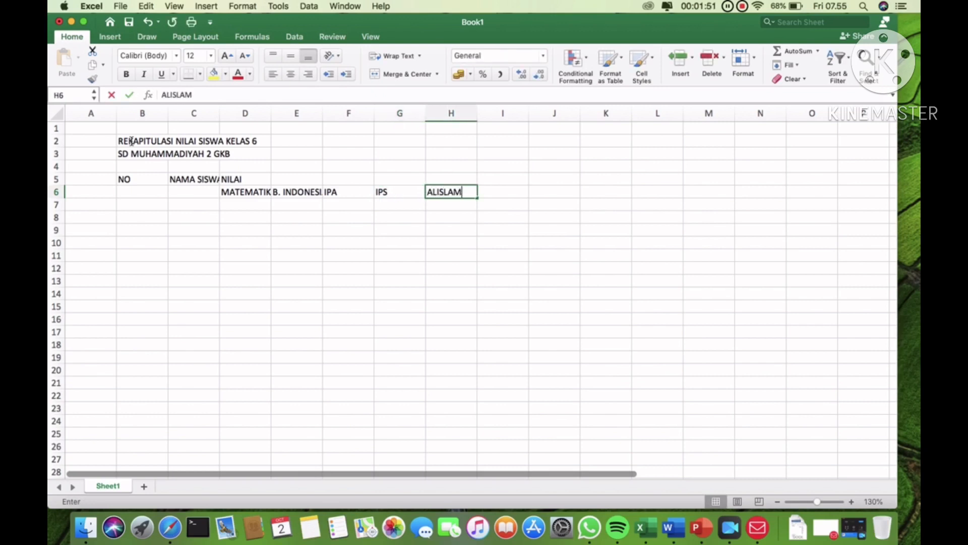
{"action": "key", "text": "Return"}
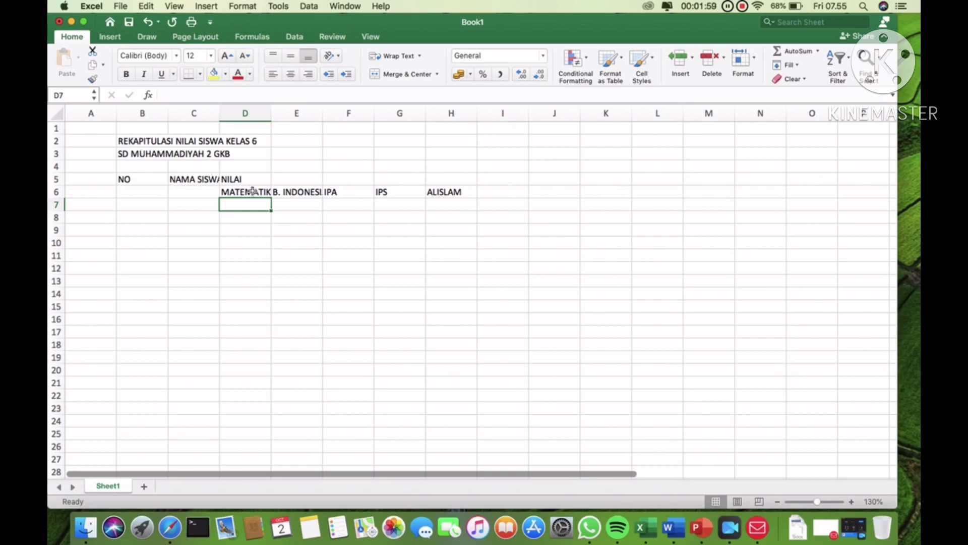
{"action": "left_click", "coordinate": [148, 167]}
{"action": "left_click", "coordinate": [199, 166]}
{"action": "left_click", "coordinate": [241, 169]}
{"action": "left_click", "coordinate": [280, 169]}
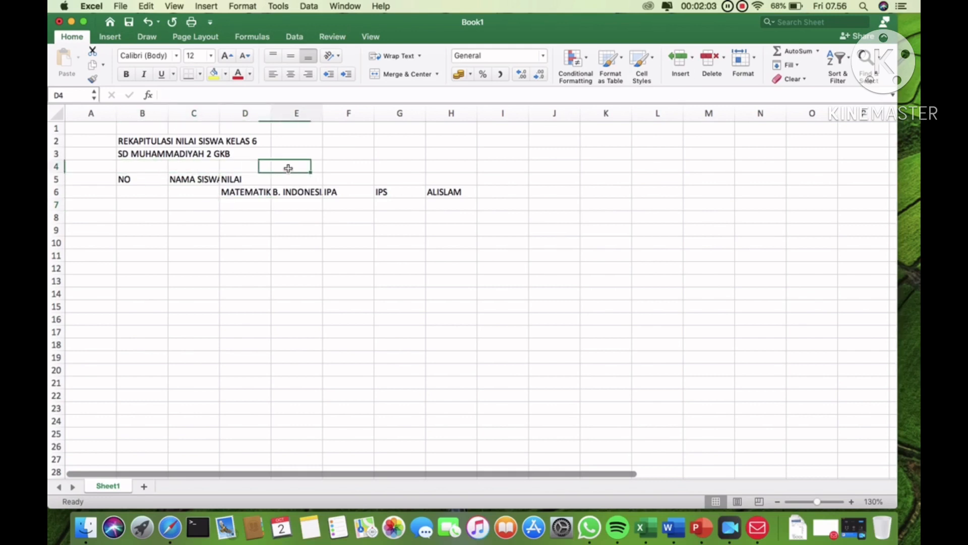
{"action": "left_click", "coordinate": [338, 175]}
{"action": "left_click", "coordinate": [379, 168]}
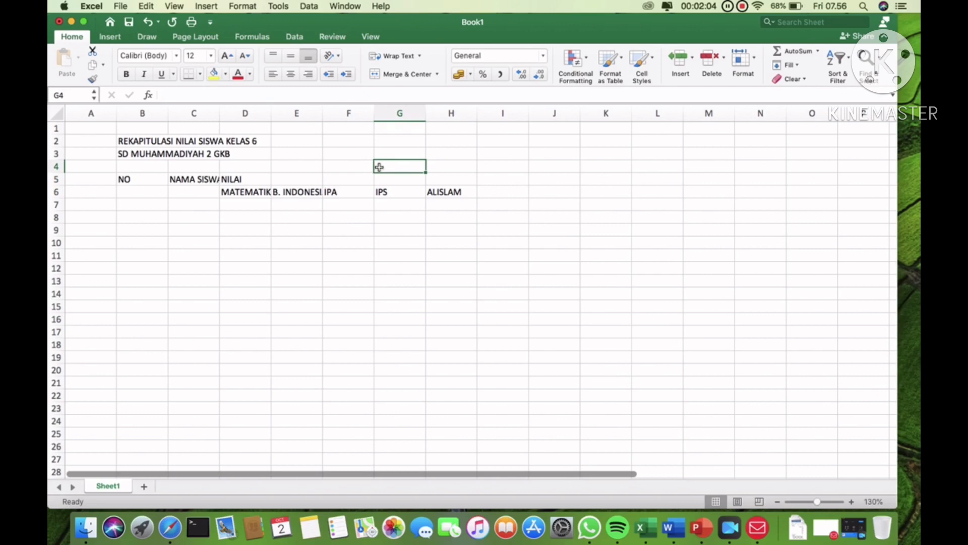
{"action": "left_click", "coordinate": [440, 168]}
{"action": "left_click", "coordinate": [431, 241]}
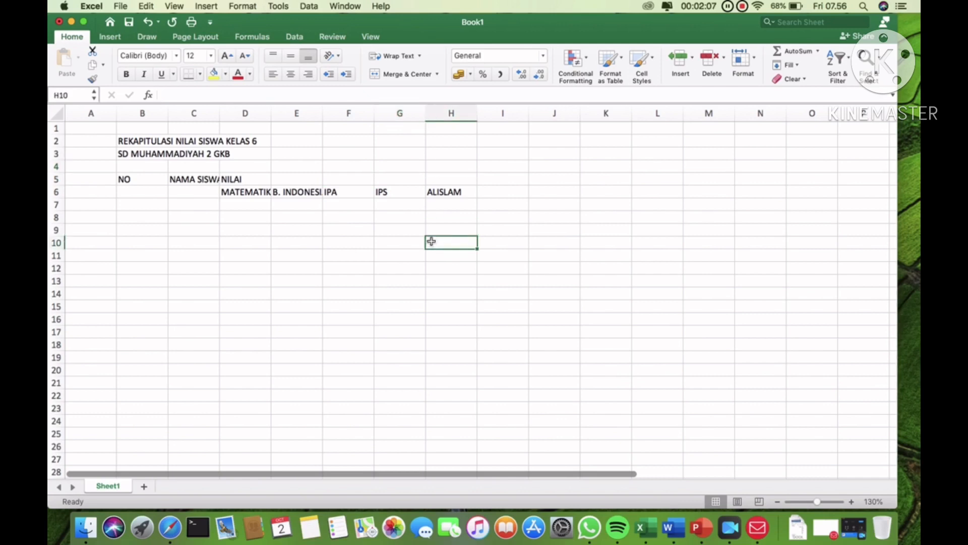
Adjust the widths of columns B through H so each column closely fits its heading text
{"action": "left_click", "coordinate": [143, 179]}
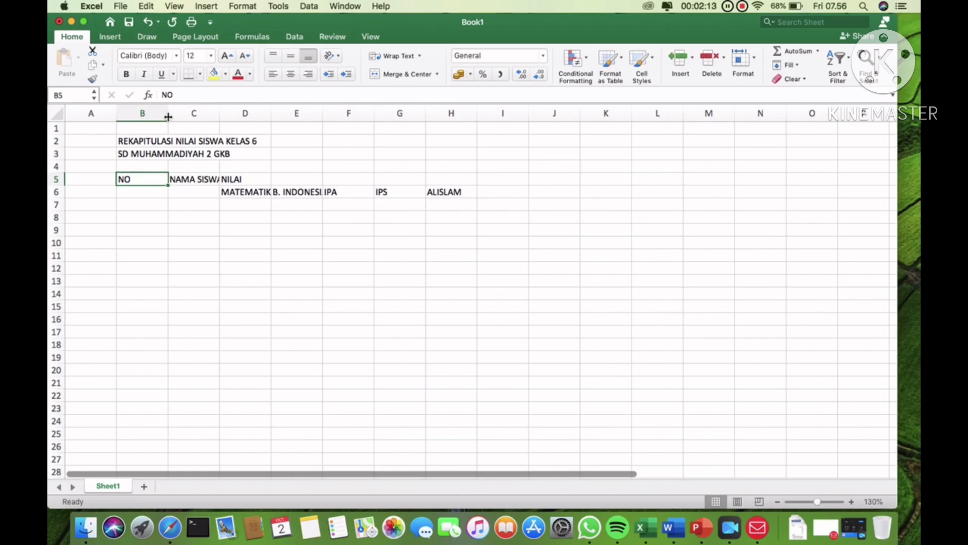
{"action": "left_click_drag", "start_coordinate": [168, 117], "coordinate": [133, 118]}
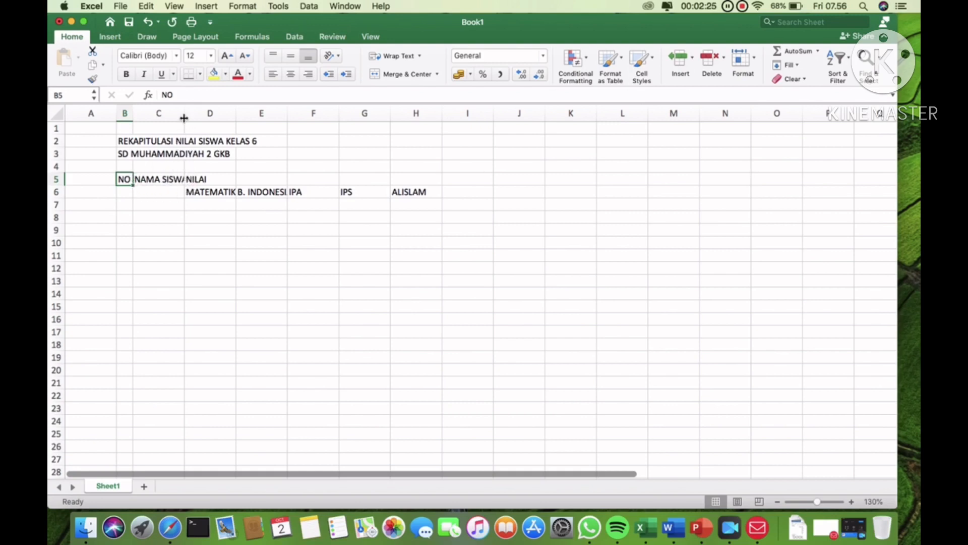
{"action": "left_click_drag", "start_coordinate": [184, 116], "coordinate": [191, 116]}
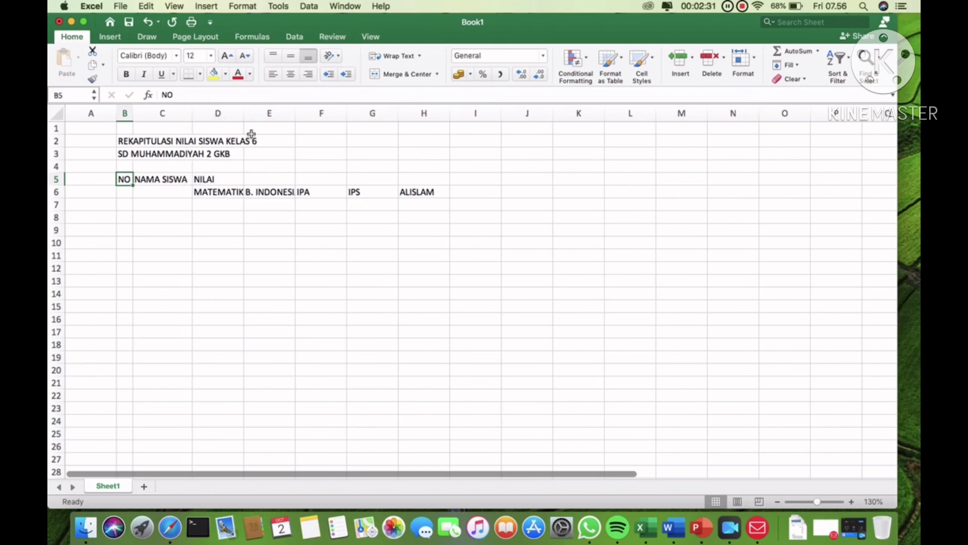
{"action": "left_click_drag", "start_coordinate": [244, 115], "coordinate": [417, 112]}
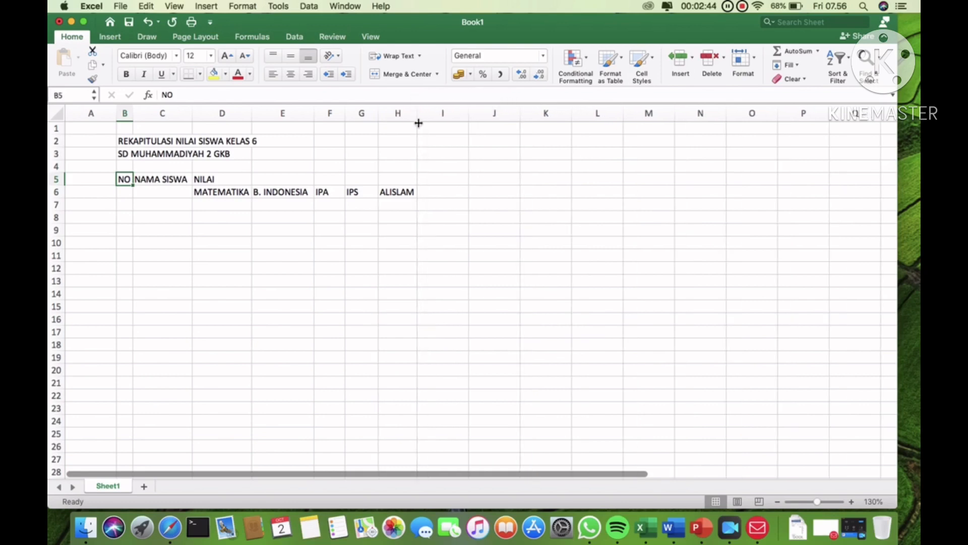
{"action": "left_click", "coordinate": [452, 236]}
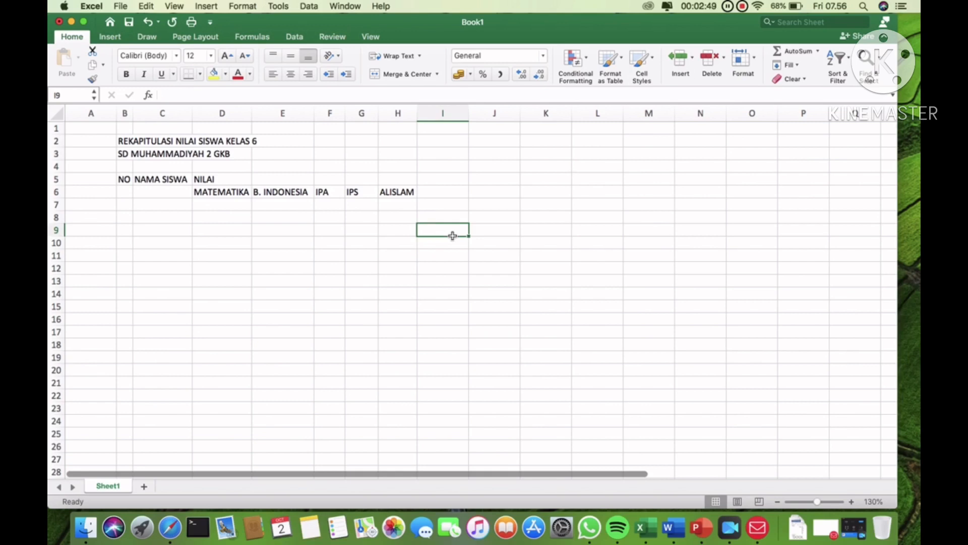
{"action": "left_click", "coordinate": [221, 183]}
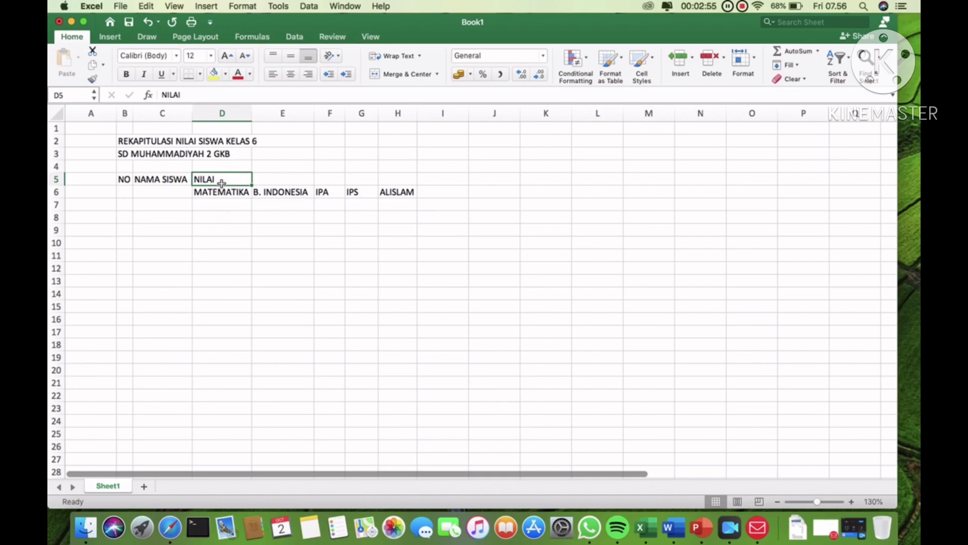
{"action": "left_click", "coordinate": [268, 179]}
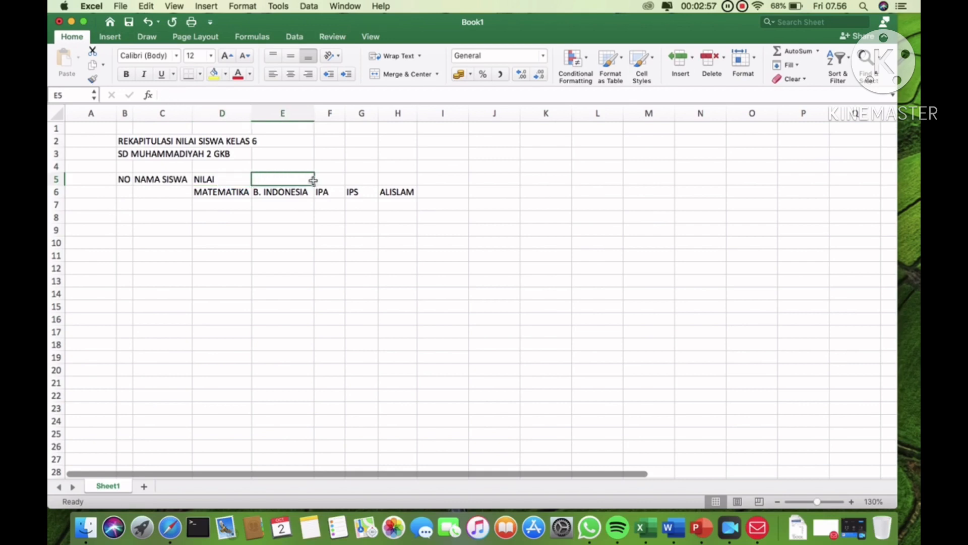
{"action": "left_click", "coordinate": [323, 180]}
{"action": "left_click", "coordinate": [360, 180]}
{"action": "left_click", "coordinate": [391, 179]}
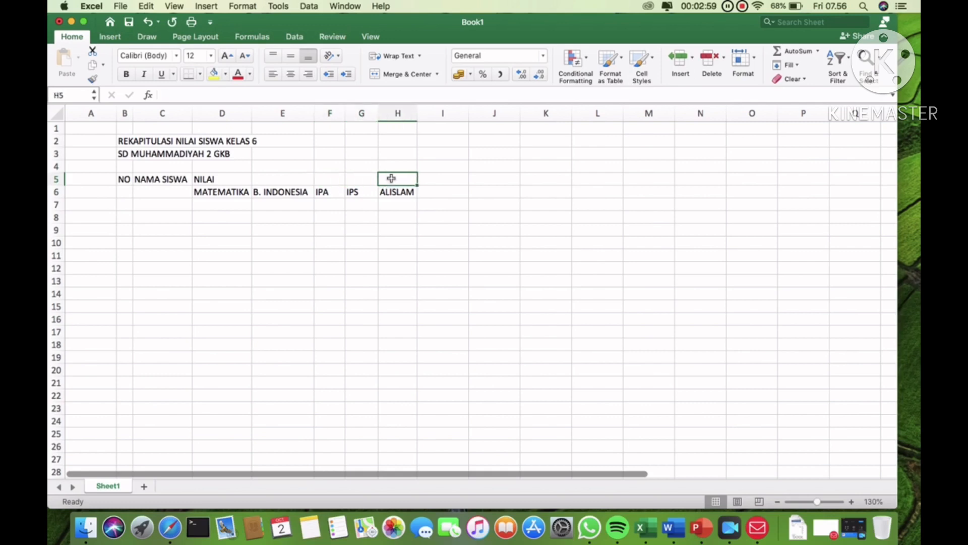
Merge and center the NILAI heading across cells D5 to H5, above the five subject columns
{"action": "left_click", "coordinate": [229, 180]}
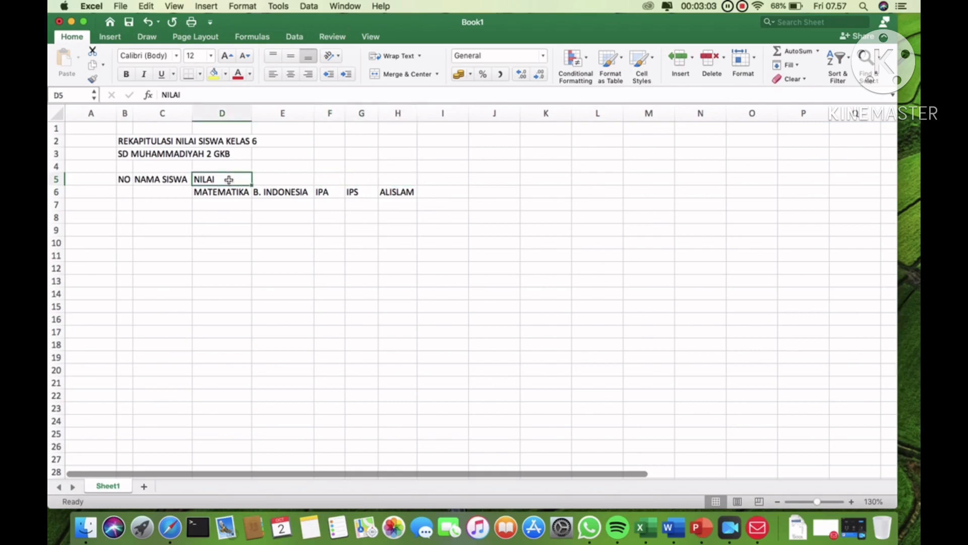
{"action": "key", "text": "shift+Right"}
{"action": "key", "text": "shift+Right"}
{"action": "key", "text": "shift+Right"}
{"action": "key", "text": "shift+Right"}
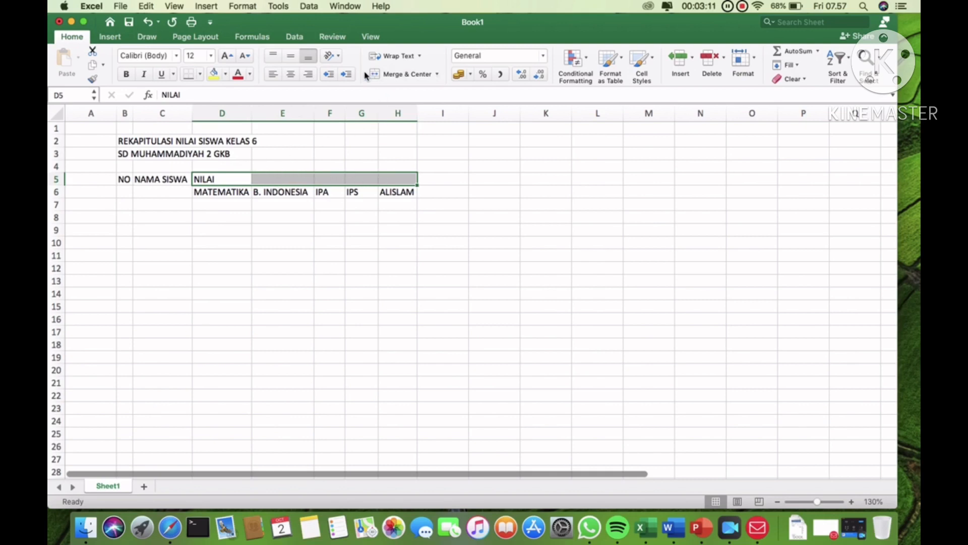
{"action": "left_click", "coordinate": [403, 76]}
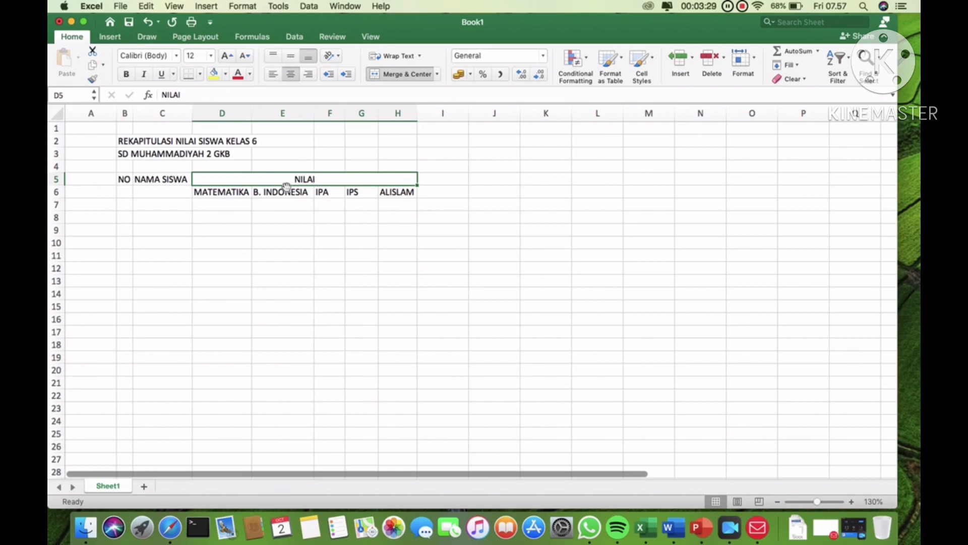
{"action": "left_click", "coordinate": [236, 193]}
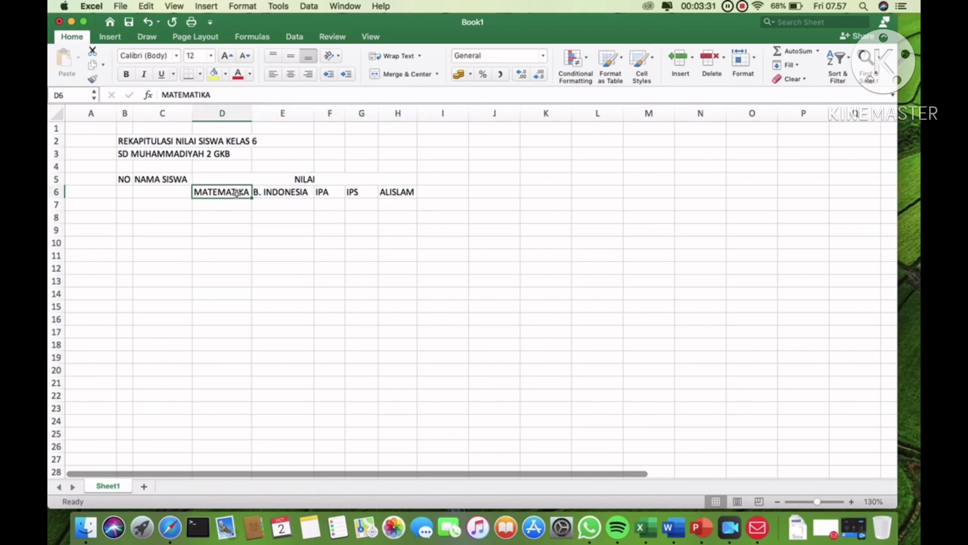
Center the subject headings in cells D6 to H6 horizontally
{"action": "key", "text": "shift+Right"}
{"action": "key", "text": "shift+Right"}
{"action": "key", "text": "shift+Right"}
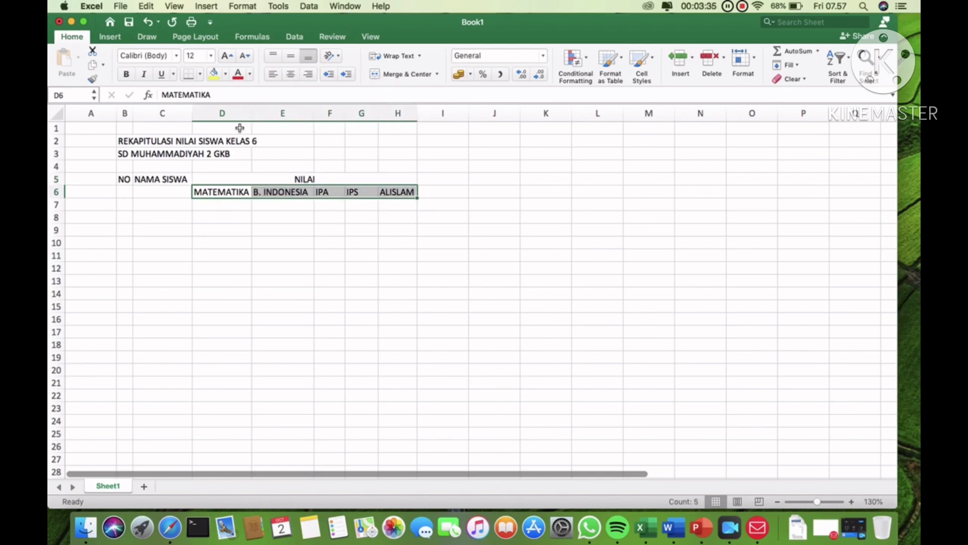
{"action": "left_click", "coordinate": [291, 75]}
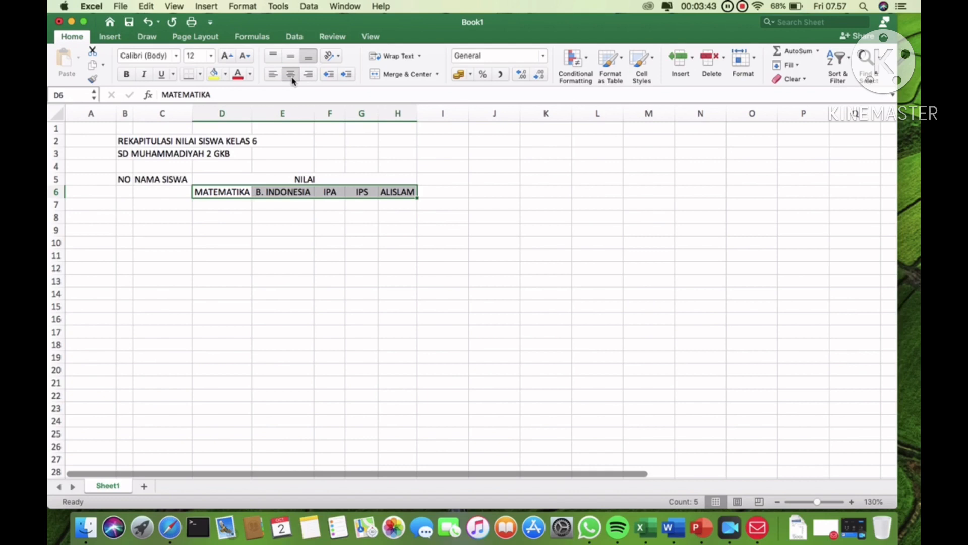
Merge and center the NAMA SISWA heading across cells C5 and C6, and align it vertically to the middle
{"action": "left_click", "coordinate": [170, 180]}
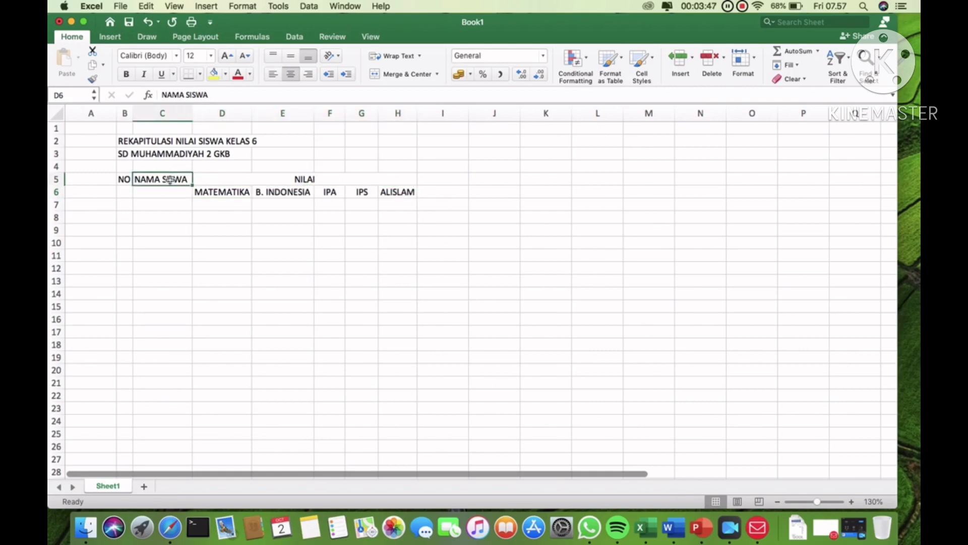
{"action": "left_click_drag", "start_coordinate": [170, 179], "coordinate": [170, 190]}
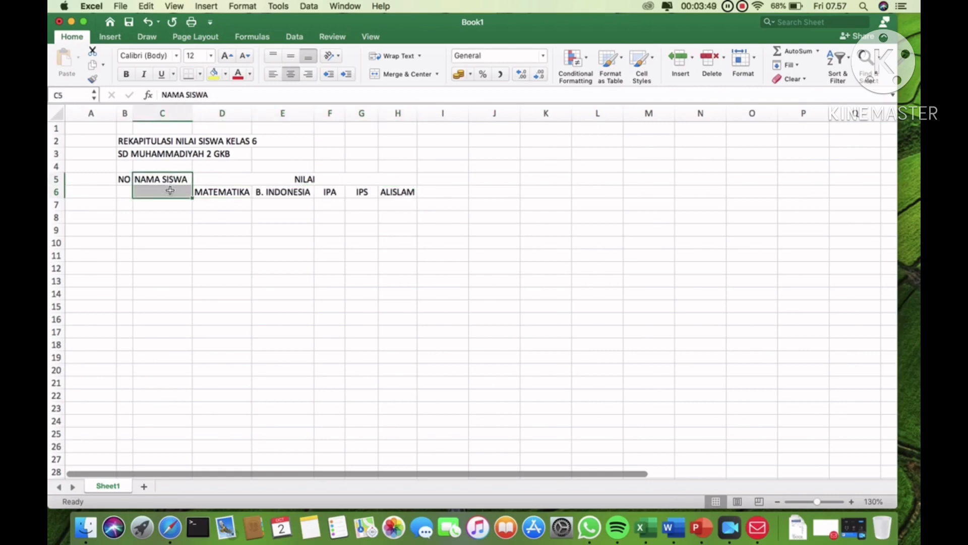
{"action": "left_click", "coordinate": [387, 77]}
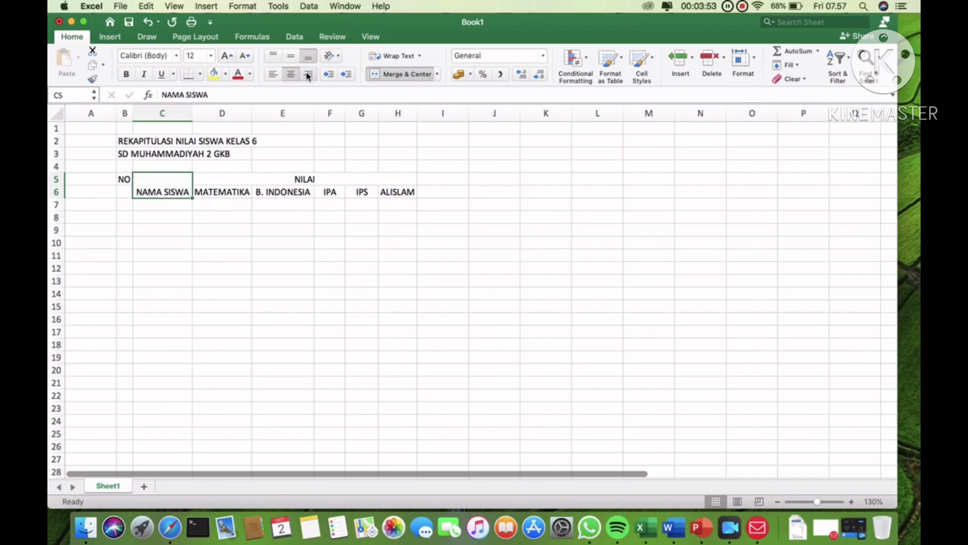
{"action": "left_click", "coordinate": [290, 56]}
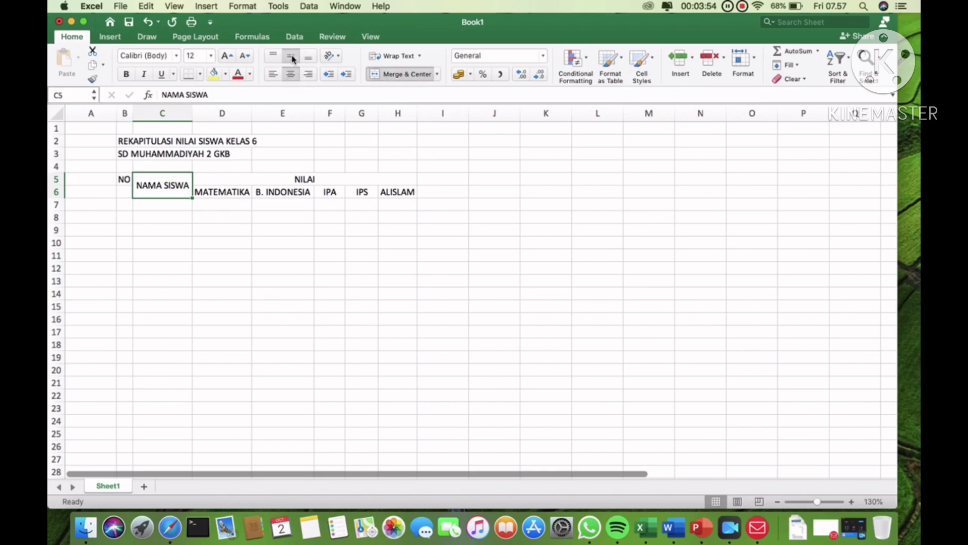
{"action": "left_click", "coordinate": [291, 289]}
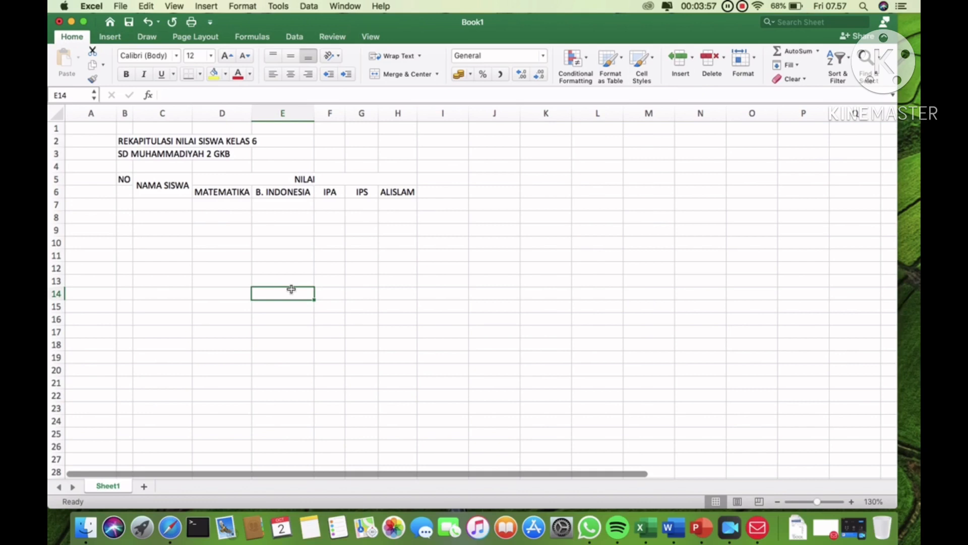
Merge and center the NO heading across cells B5 and B6, and align it vertically to the middle
{"action": "left_click_drag", "start_coordinate": [124, 179], "coordinate": [126, 191]}
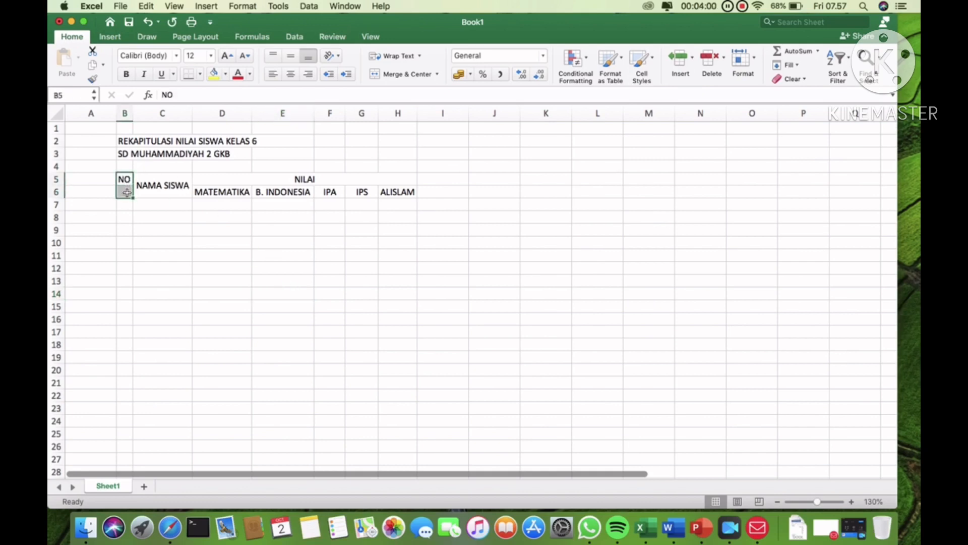
{"action": "left_click", "coordinate": [388, 75]}
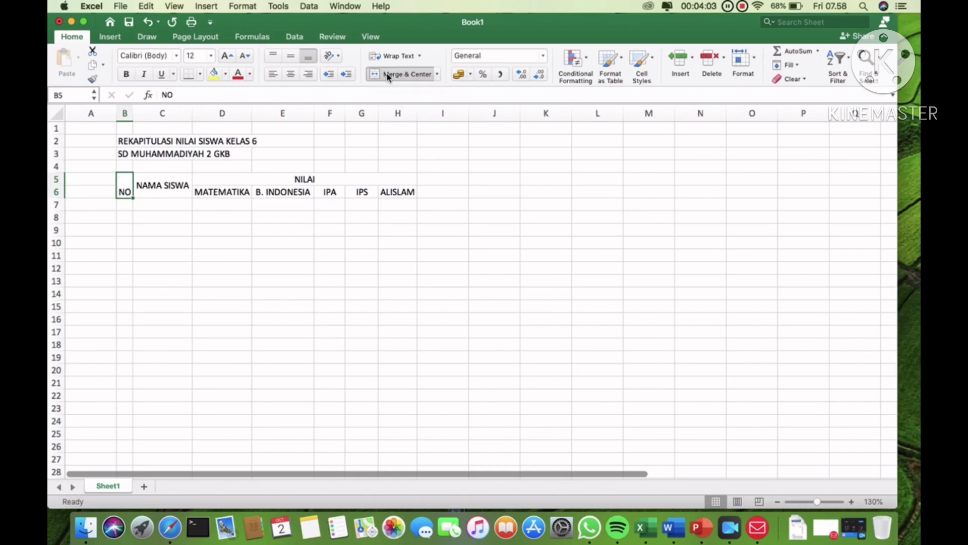
{"action": "left_click", "coordinate": [292, 57]}
{"action": "left_click", "coordinate": [326, 247]}
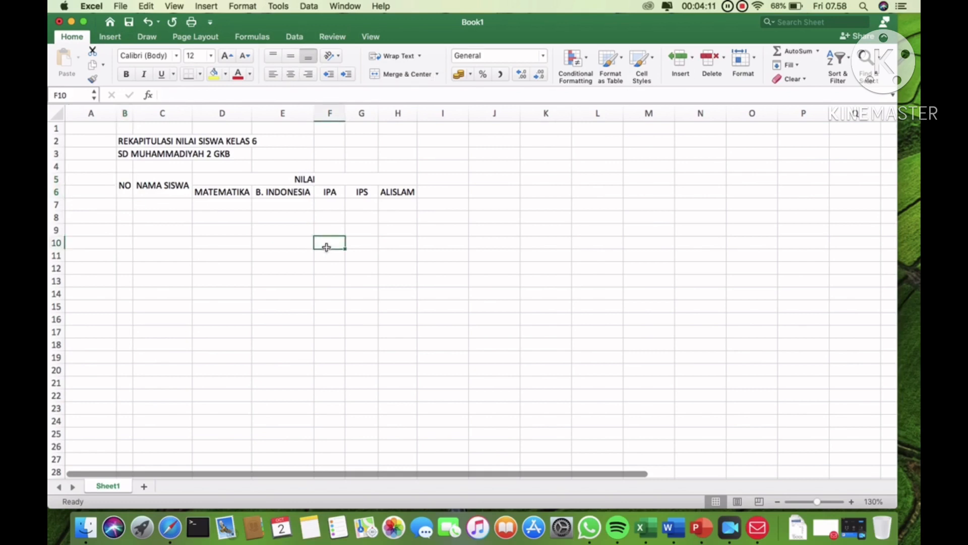
Start the first student's row with number 1 in B7 and the student's name in C7
{"action": "left_click", "coordinate": [128, 204]}
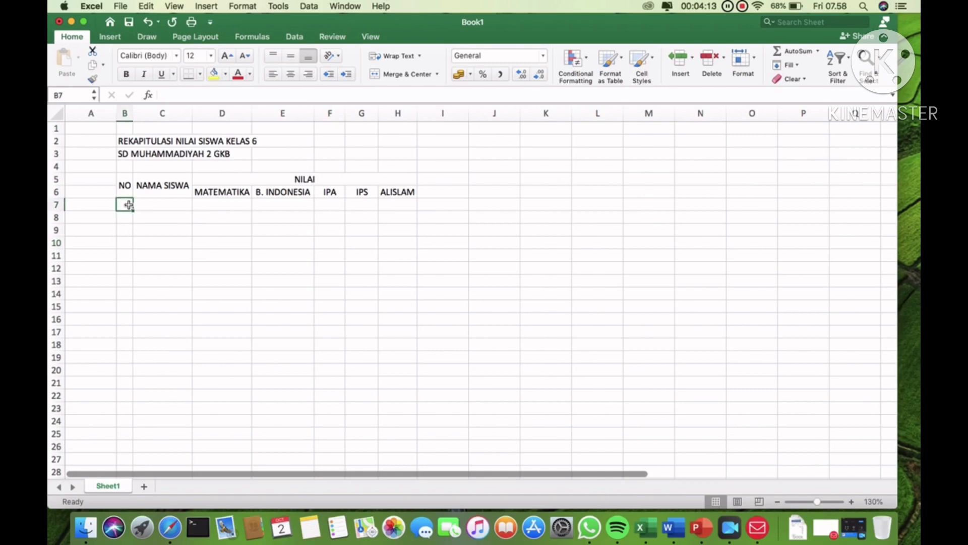
{"action": "type", "text": "1"}
{"action": "key", "text": "Tab"}
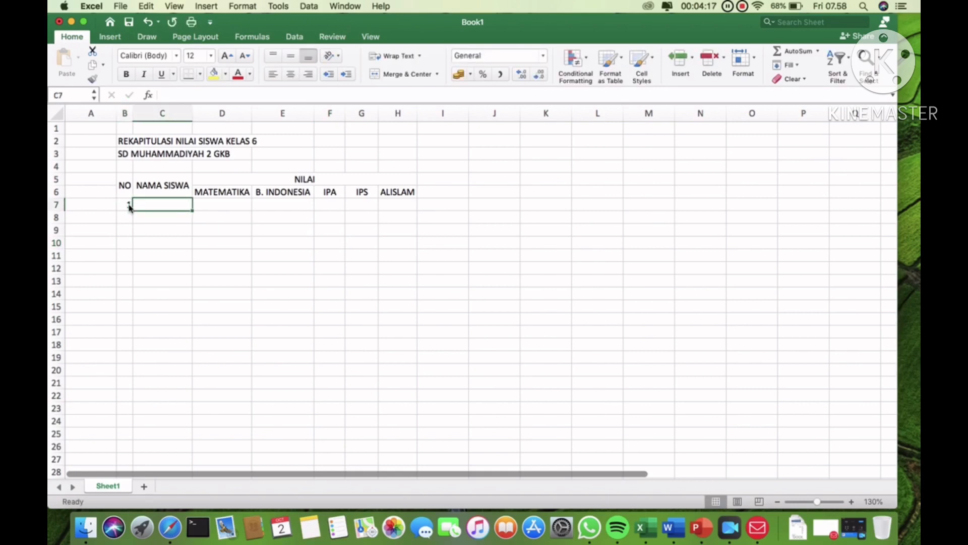
{"action": "type", "text": "Adi"}
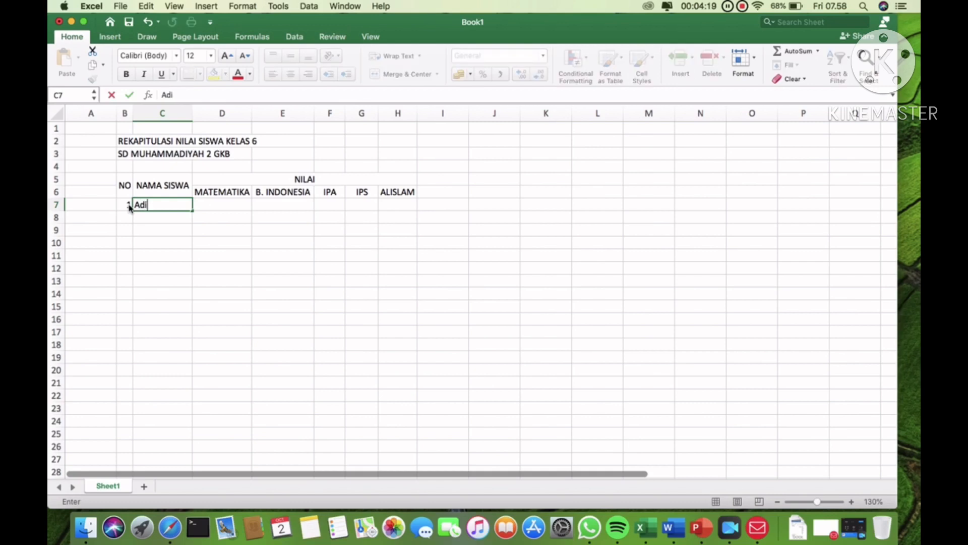
{"action": "type", "text": "kusumo"}
{"action": "key", "text": "Tab"}
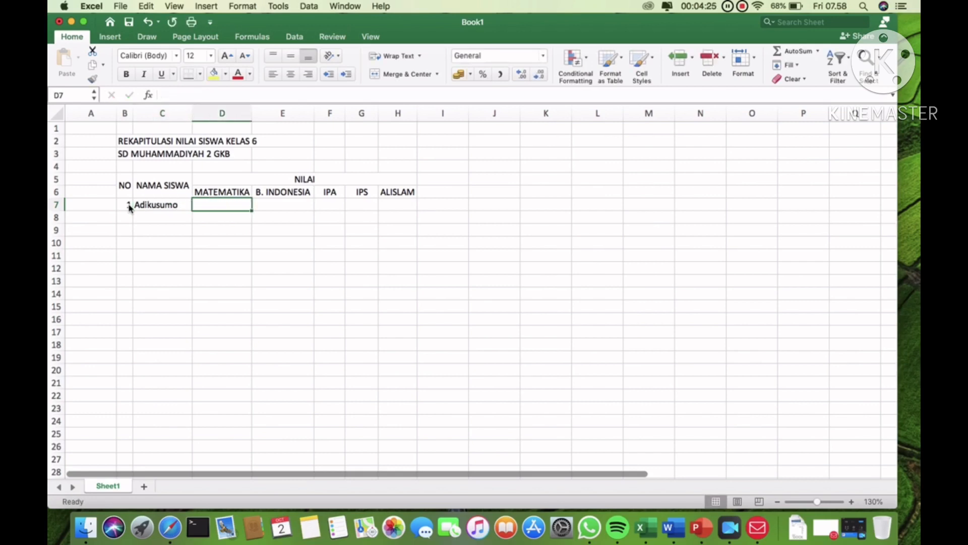
Enter the first student's grades 86, 90, 100, 78 and 89 in cells D7 to H7
{"action": "type", "text": "86"}
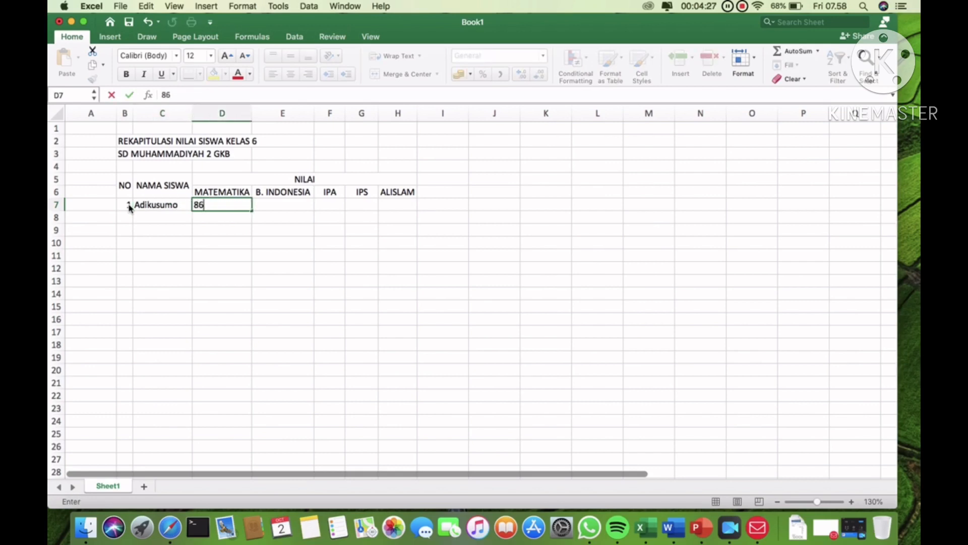
{"action": "key", "text": "Tab"}
{"action": "type", "text": "90"}
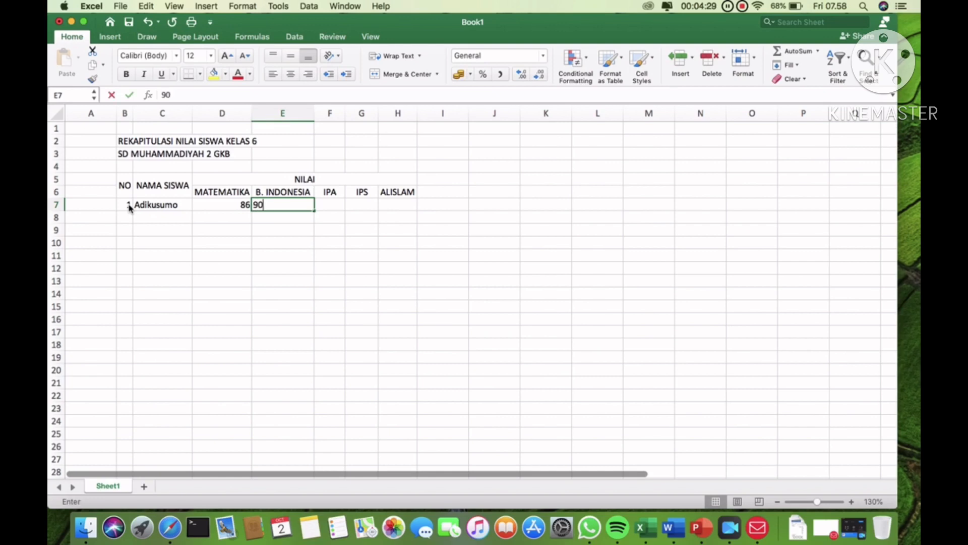
{"action": "key", "text": "Tab"}
{"action": "type", "text": "100"}
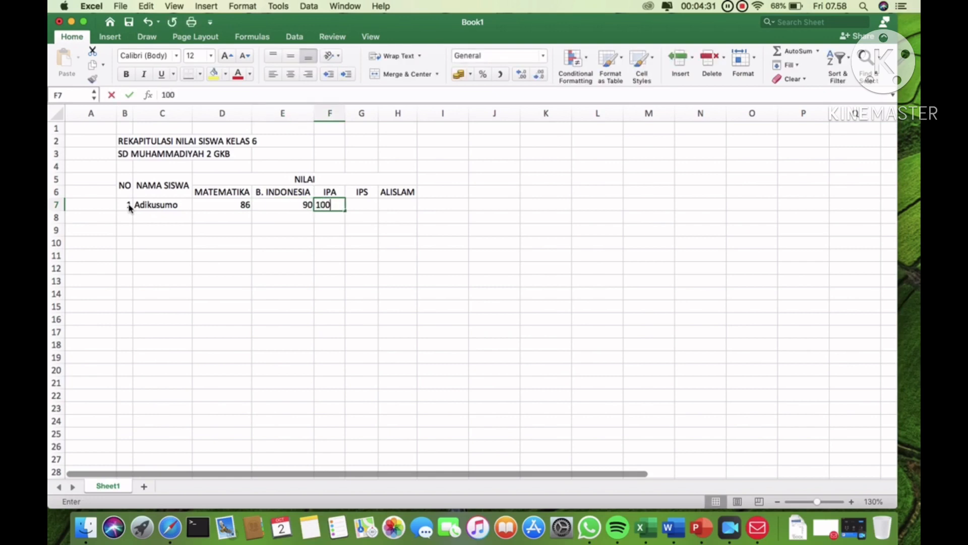
{"action": "key", "text": "Tab"}
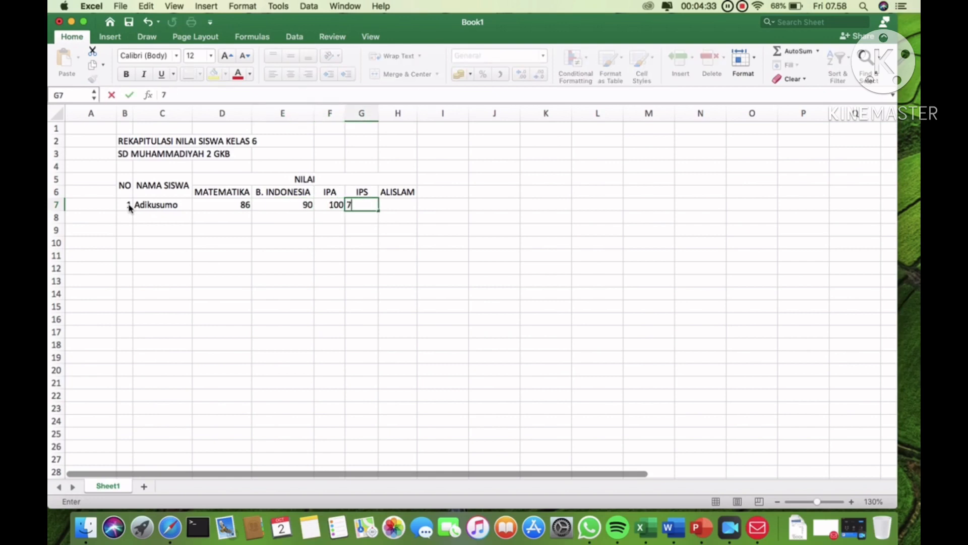
{"action": "type", "text": "78"}
{"action": "key", "text": "Tab"}
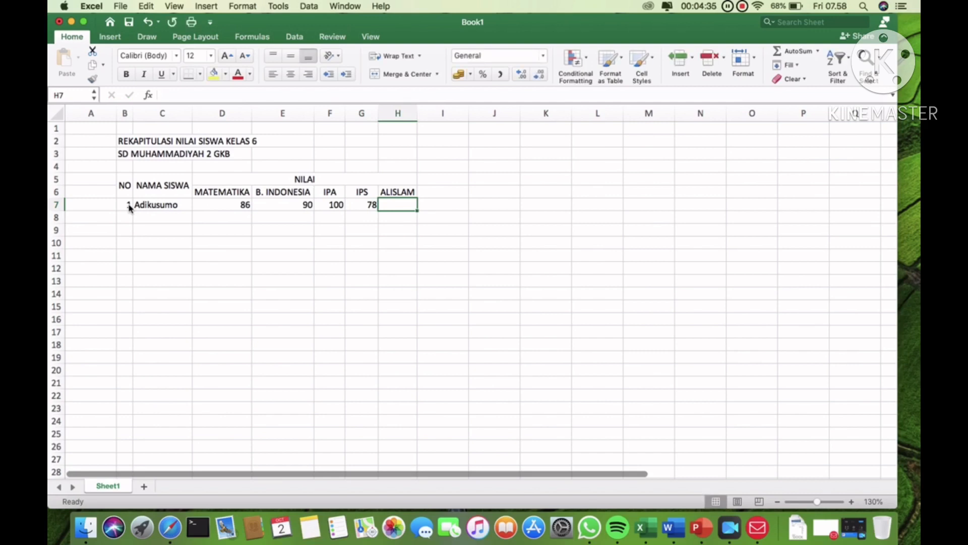
{"action": "type", "text": "89"}
{"action": "key", "text": "Return"}
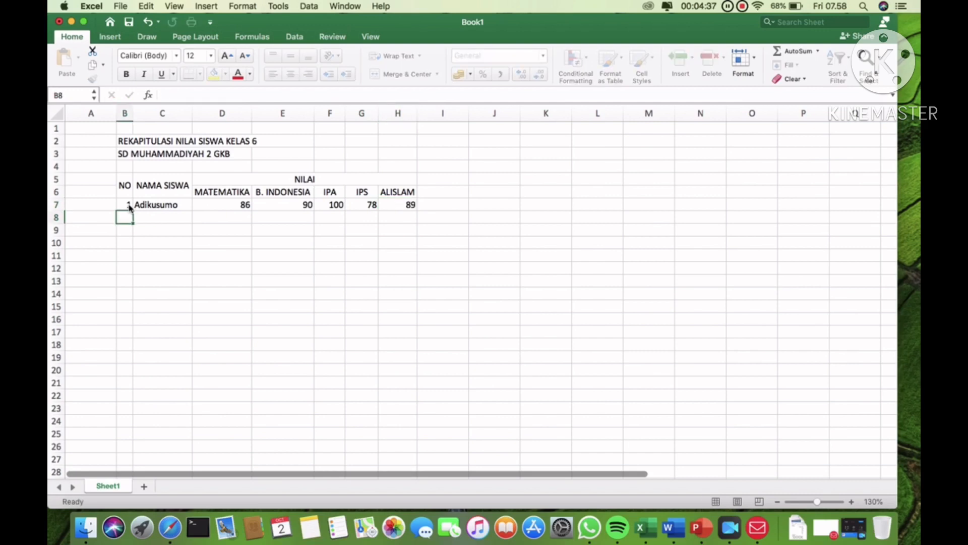
Start the second student's row with number 2 in B8 and the student's name in C8
{"action": "type", "text": "2"}
{"action": "key", "text": "Tab"}
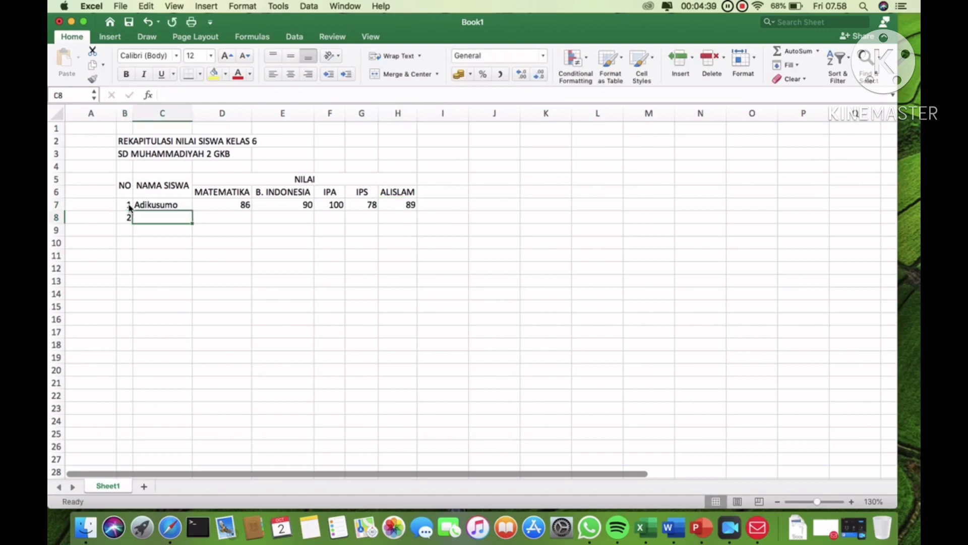
{"action": "type", "text": "Cint"}
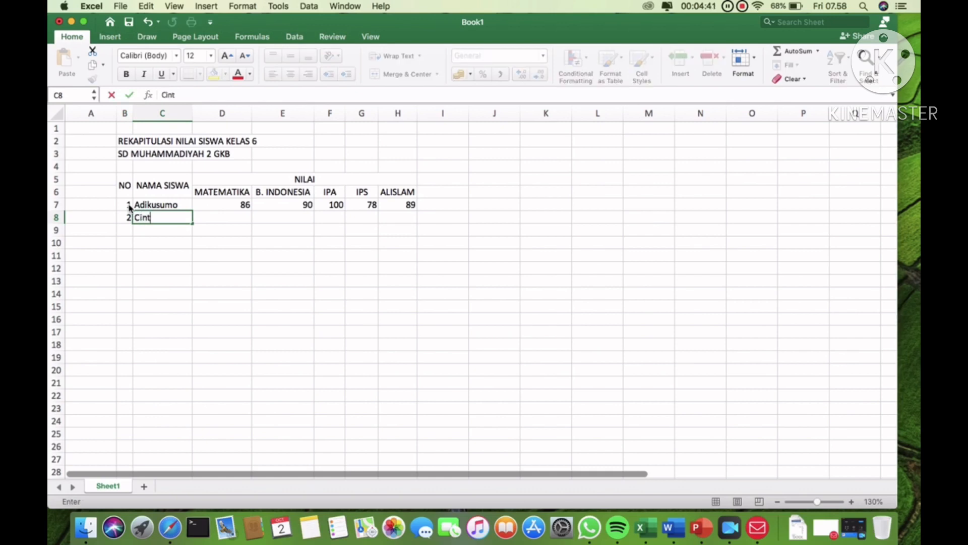
{"action": "type", "text": "hya"}
{"action": "key", "text": "Tab"}
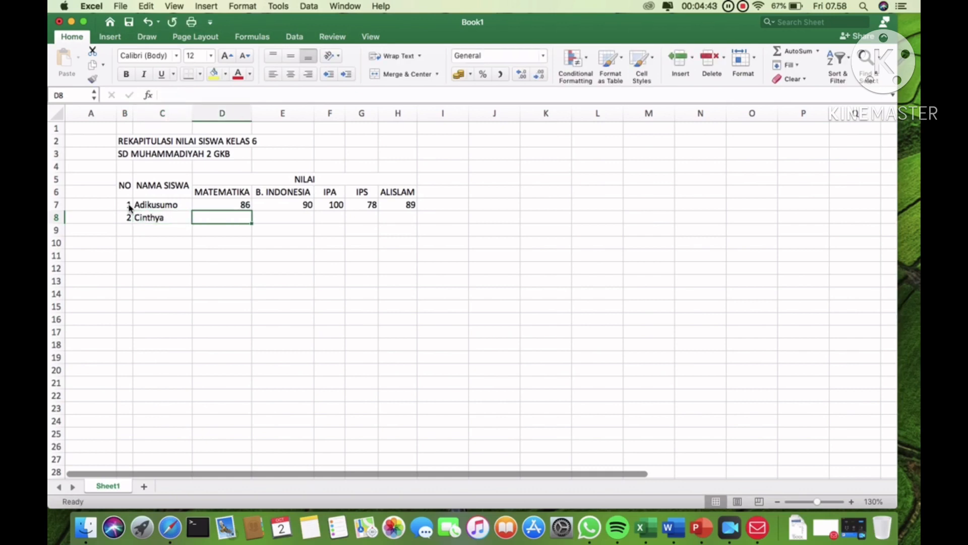
Enter the second student's grades 75, 100, 80, 84 and 90 in cells D8 to H8
{"action": "type", "text": "75"}
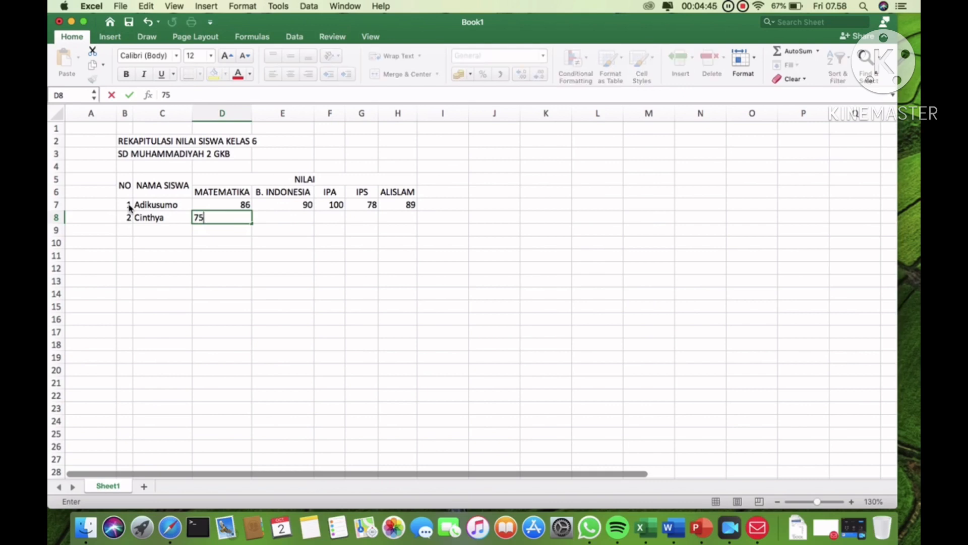
{"action": "key", "text": "Tab"}
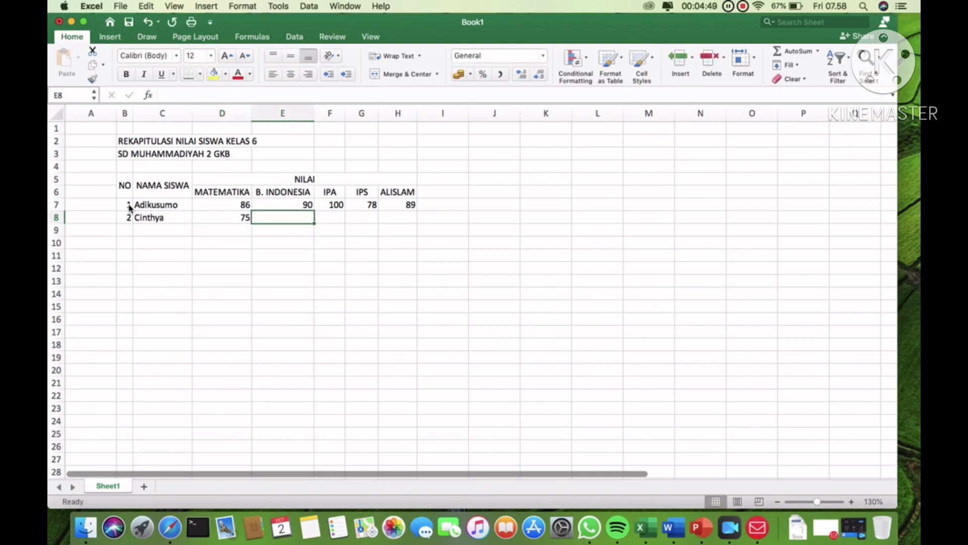
{"action": "type", "text": "100"}
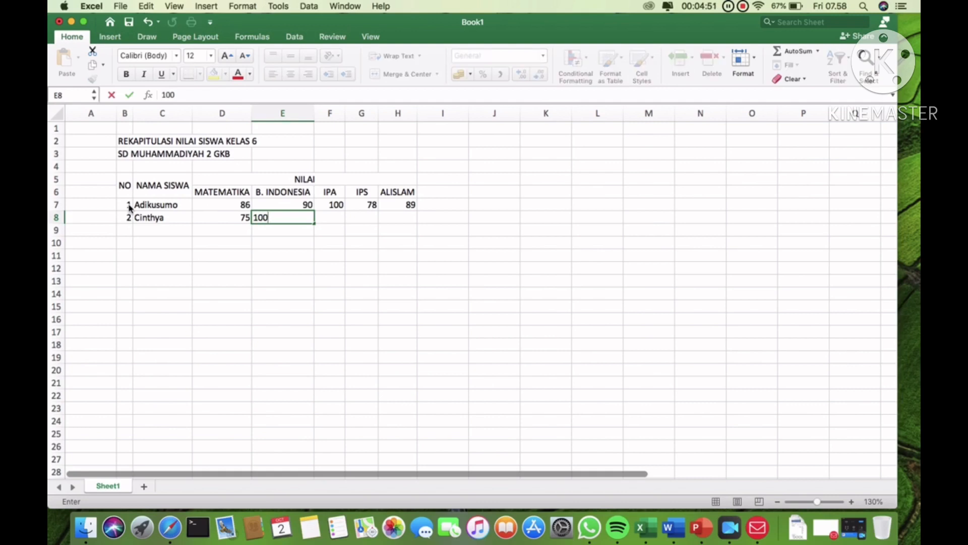
{"action": "key", "text": "Tab"}
{"action": "type", "text": "80"}
{"action": "key", "text": "Tab"}
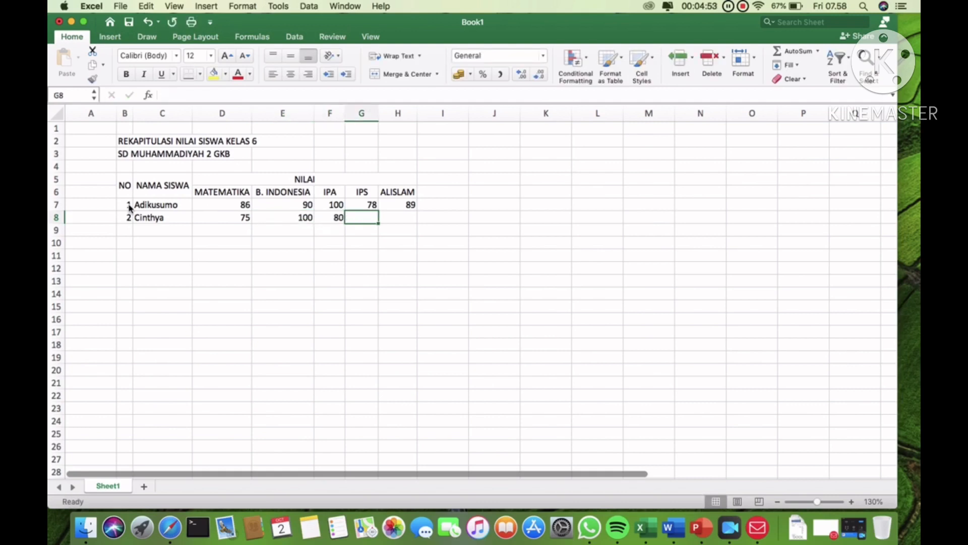
{"action": "type", "text": "8"}
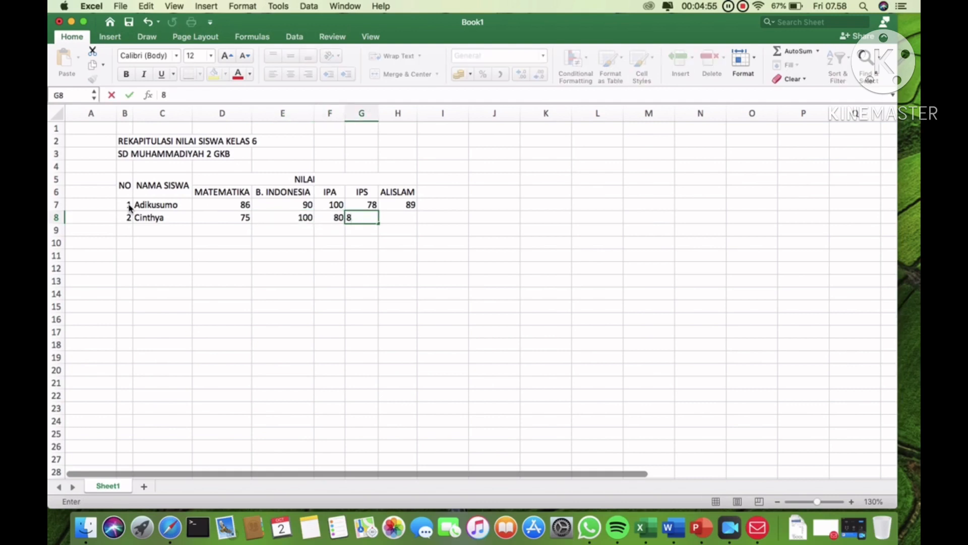
{"action": "type", "text": "4"}
{"action": "key", "text": "Tab"}
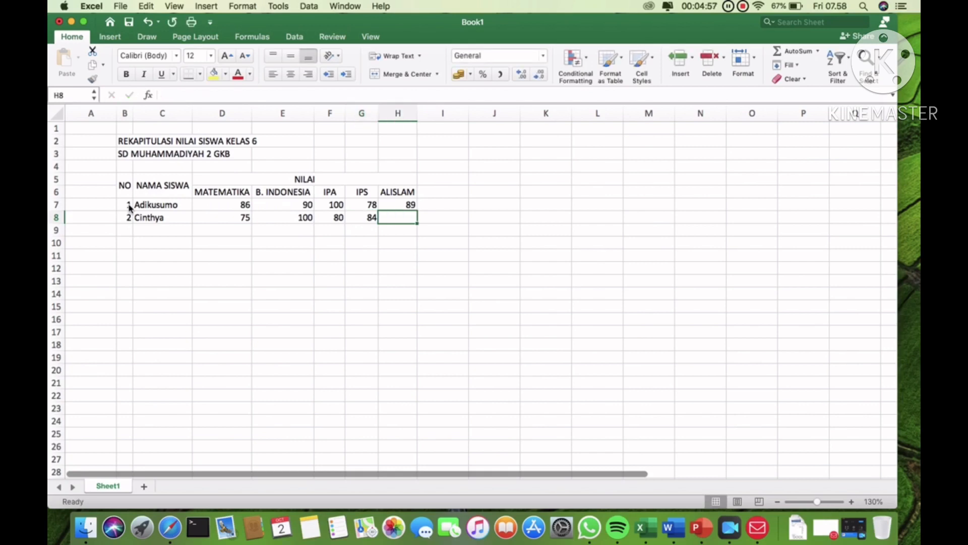
{"action": "type", "text": "90"}
{"action": "key", "text": "Return"}
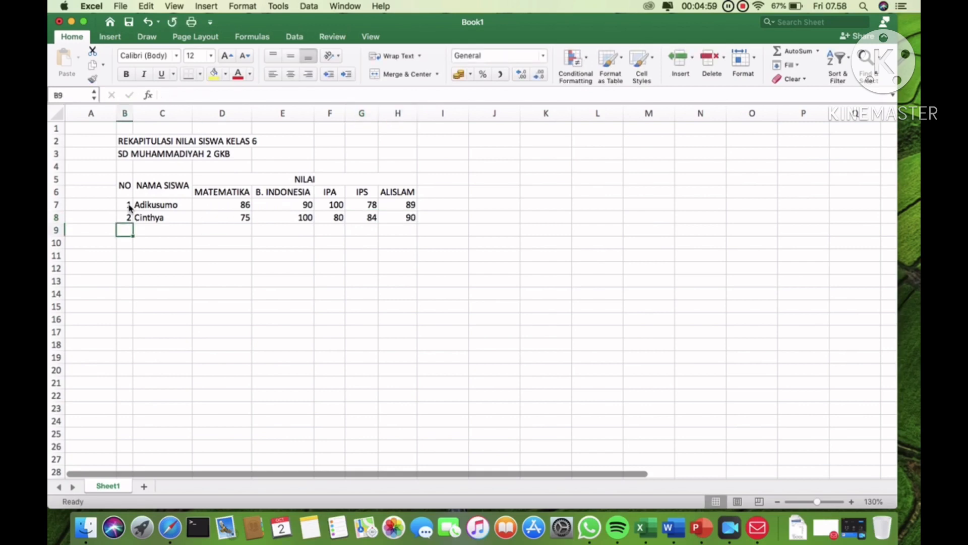
Start the third student's row with number 3 in B9 and the student's name in C9
{"action": "type", "text": "3"}
{"action": "key", "text": "Tab"}
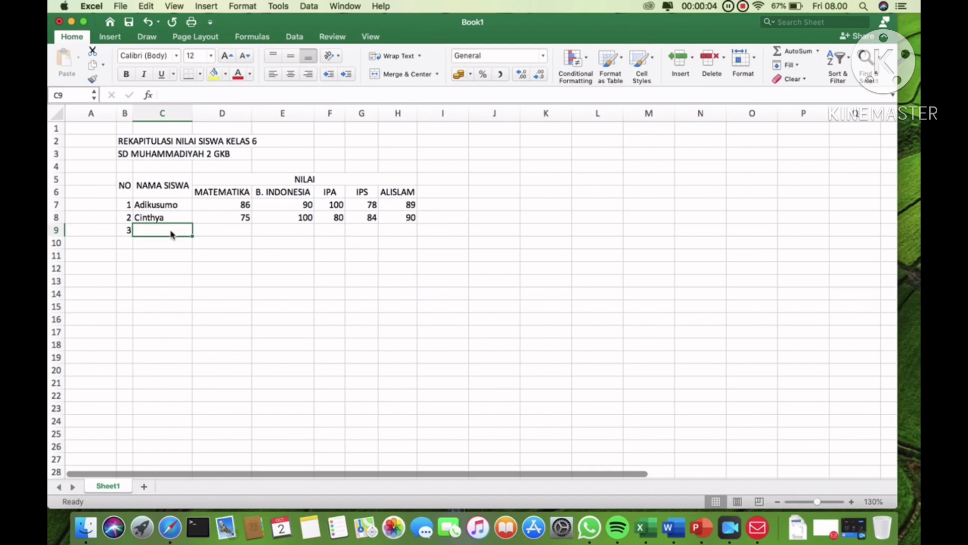
{"action": "type", "text": "Murni"}
{"action": "key", "text": "Tab"}
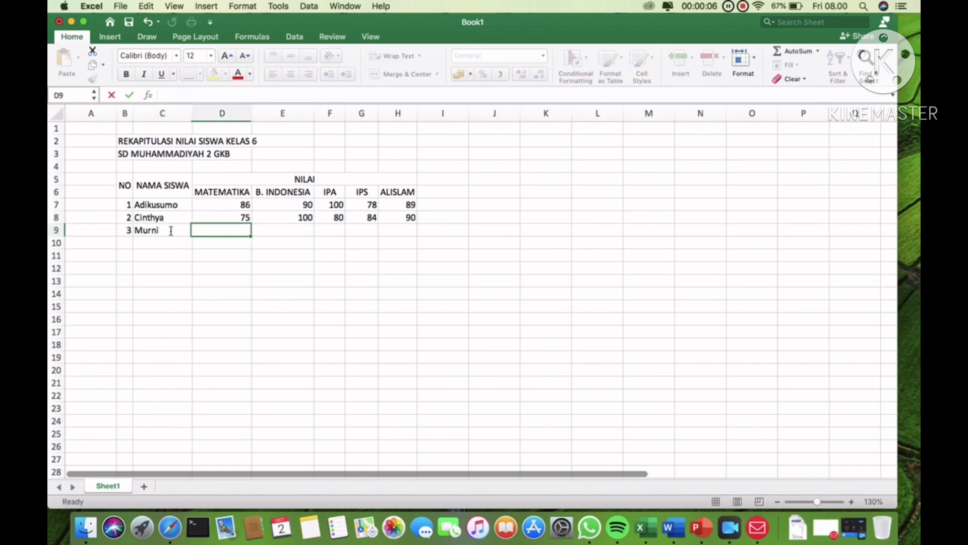
Enter the third student's grades 100, 90, 100, 98 and 100 in cells D9 to H9
{"action": "type", "text": "100"}
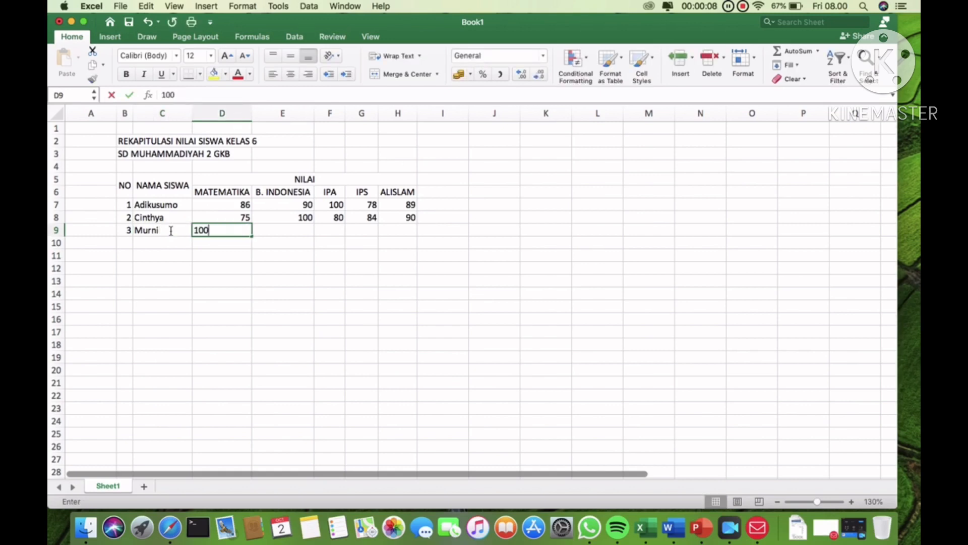
{"action": "key", "text": "Tab"}
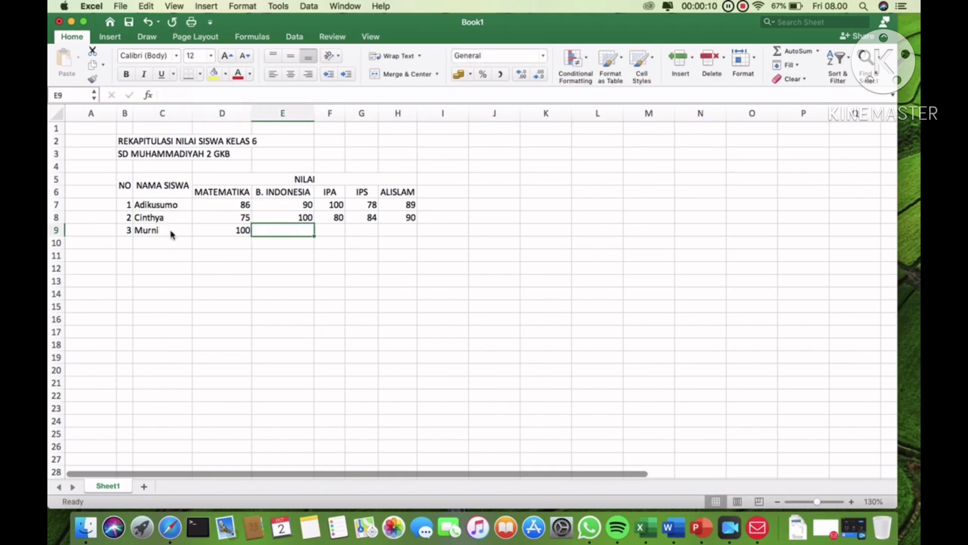
{"action": "type", "text": "90"}
{"action": "key", "text": "Tab"}
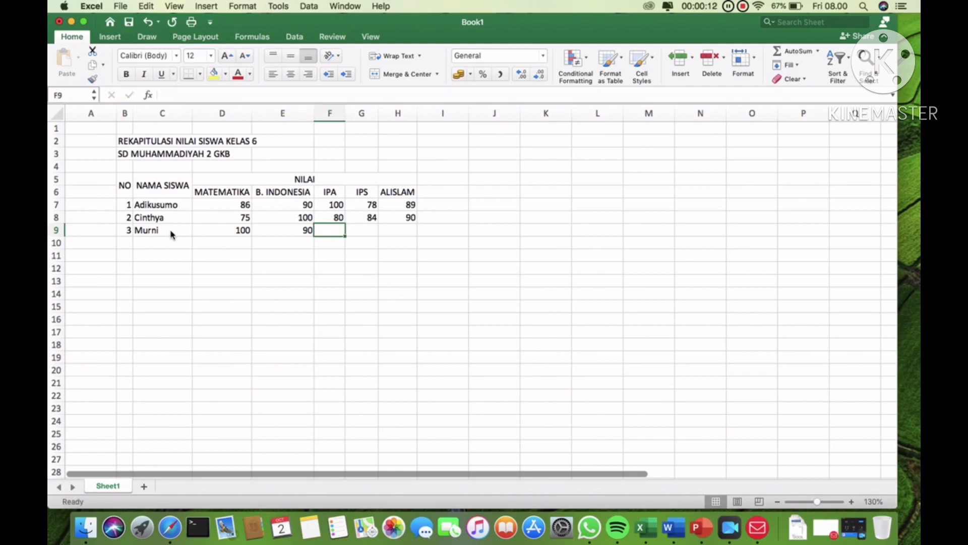
{"action": "type", "text": "100"}
{"action": "key", "text": "Tab"}
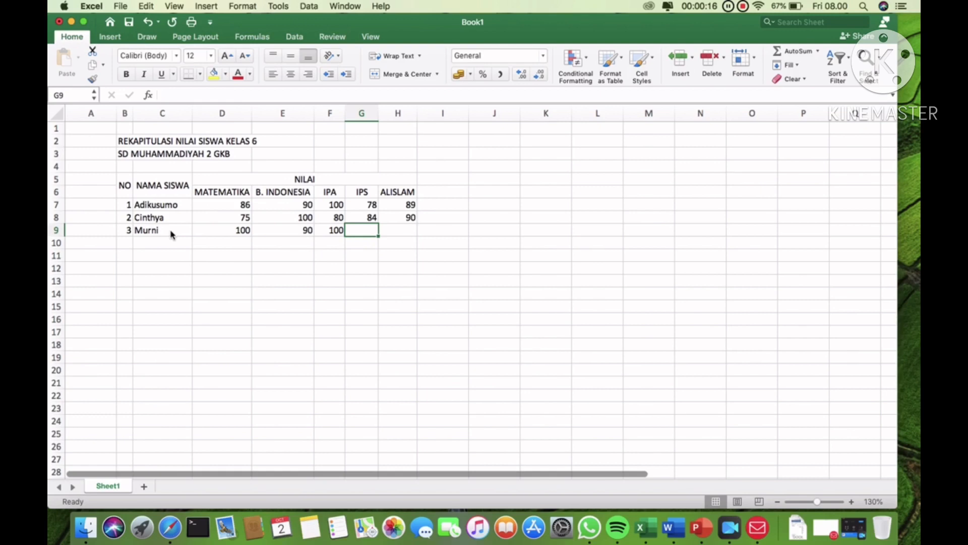
{"action": "type", "text": "98"}
{"action": "key", "text": "Tab"}
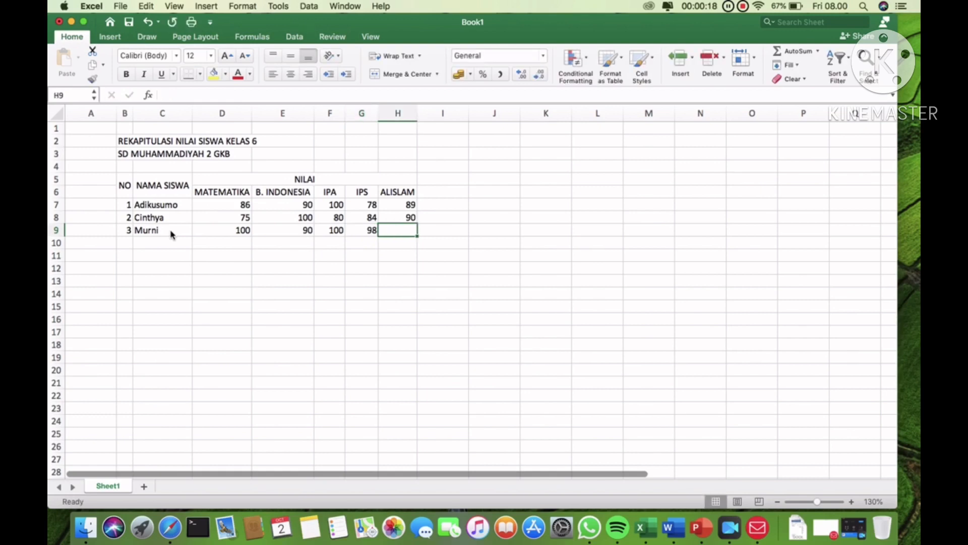
{"action": "type", "text": "100"}
{"action": "key", "text": "Return"}
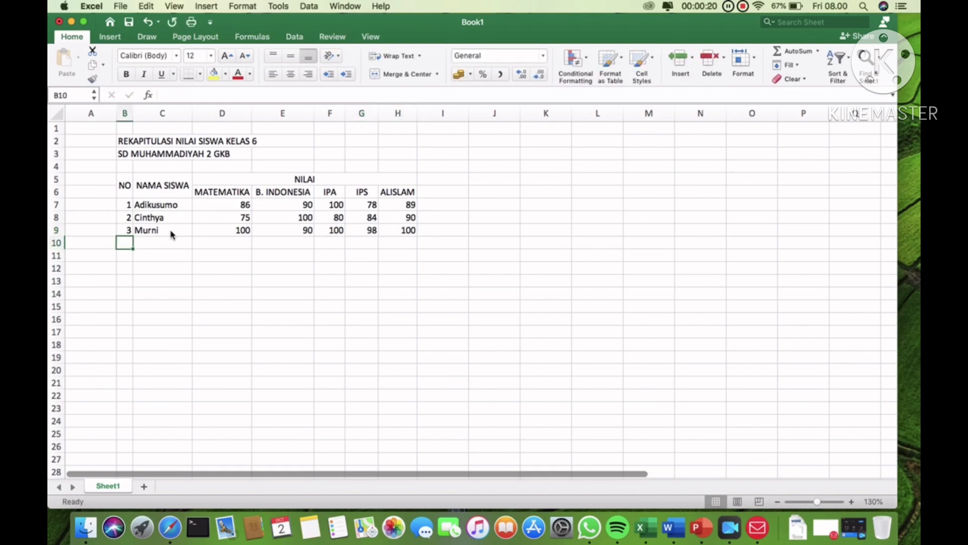
Start the fourth student's row with number 4 in B10 and the student's name in C10
{"action": "type", "text": "4"}
{"action": "key", "text": "Tab"}
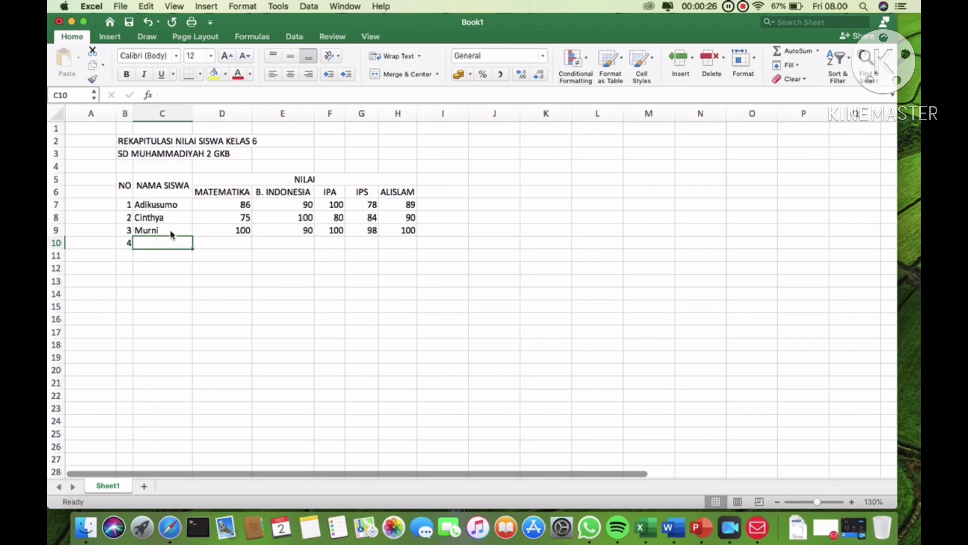
{"action": "type", "text": "Ridwan"}
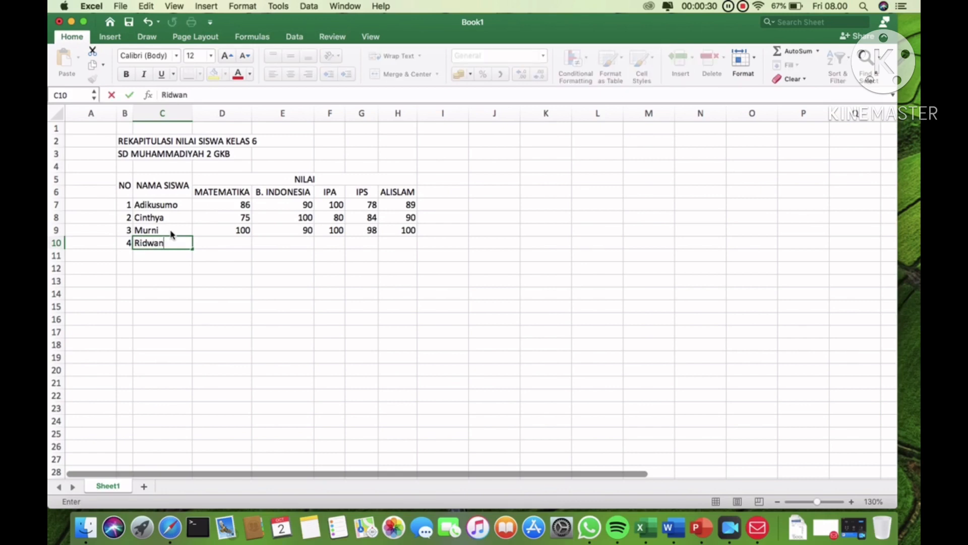
{"action": "key", "text": "Tab"}
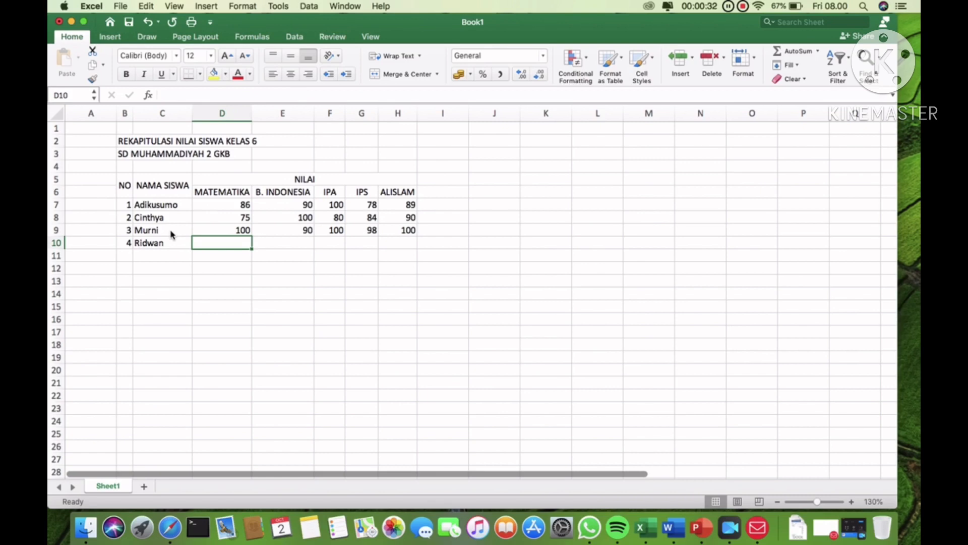
Enter the fourth student's grades 95, 87, 97, 90 and 85 in cells D10 to H10
{"action": "type", "text": "95"}
{"action": "key", "text": "Tab"}
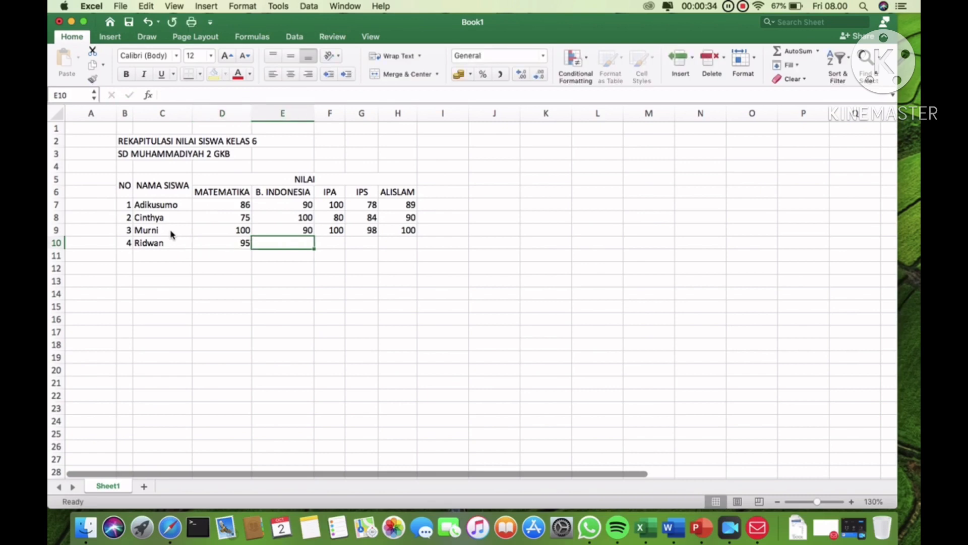
{"action": "type", "text": "87"}
{"action": "key", "text": "Tab"}
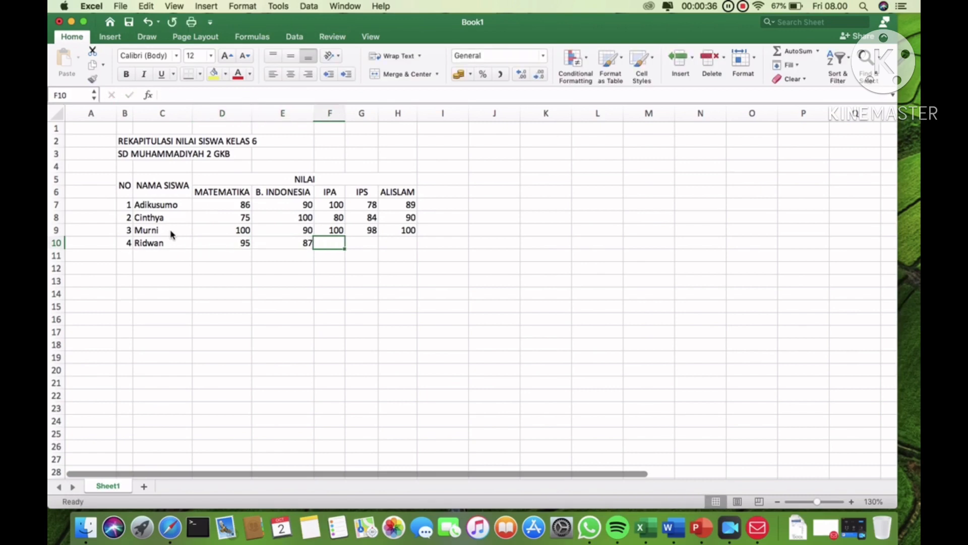
{"action": "type", "text": "97"}
{"action": "key", "text": "Tab"}
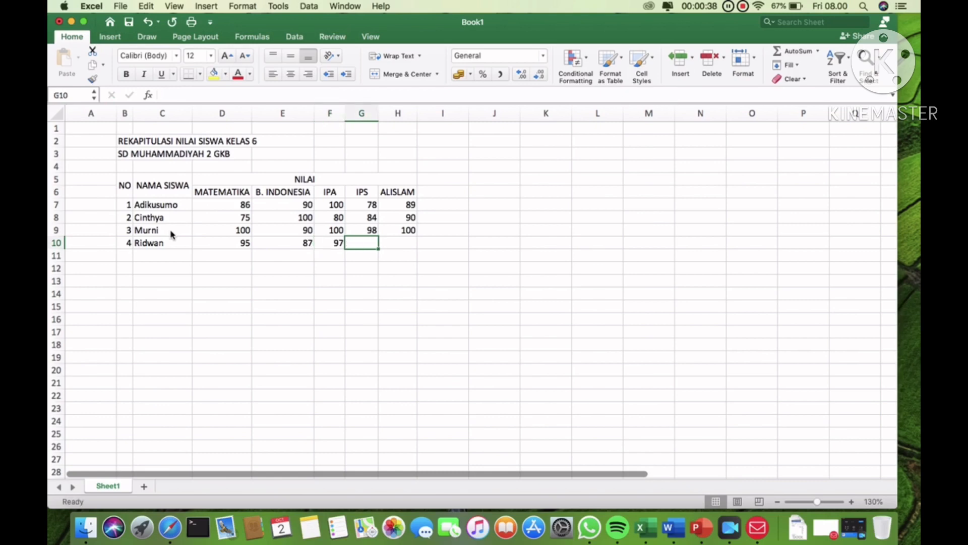
{"action": "type", "text": "90"}
{"action": "key", "text": "Tab"}
{"action": "type", "text": "85"}
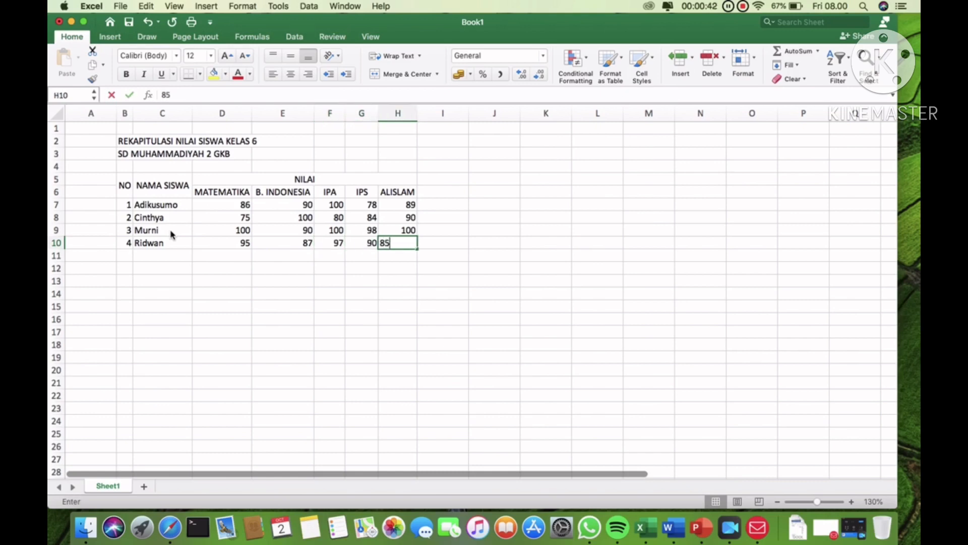
{"action": "key", "text": "Return"}
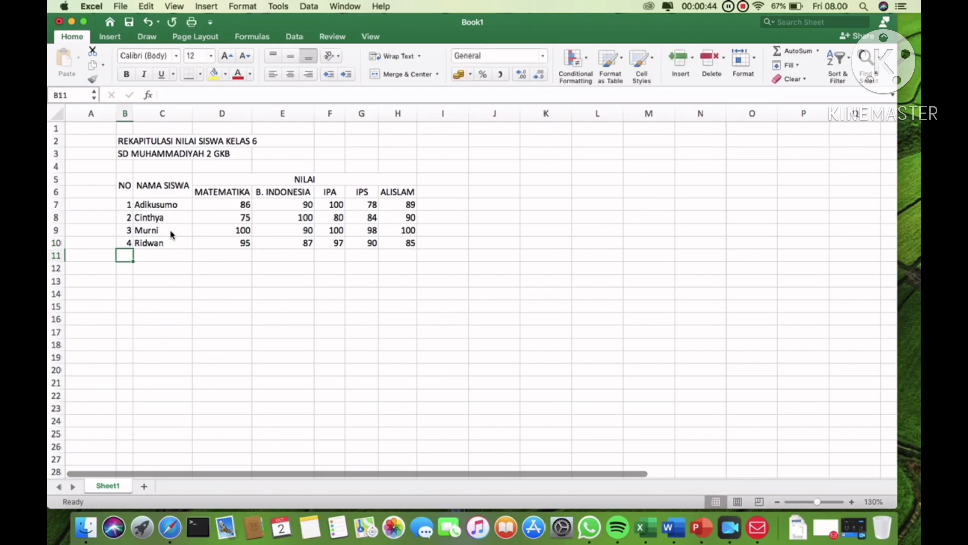
Apply All Borders to the whole grade table, from the NO heading in B5 to cell H10
{"action": "left_click", "coordinate": [234, 269]}
{"action": "left_click", "coordinate": [125, 193]}
{"action": "left_click_drag", "start_coordinate": [125, 193], "coordinate": [414, 243]}
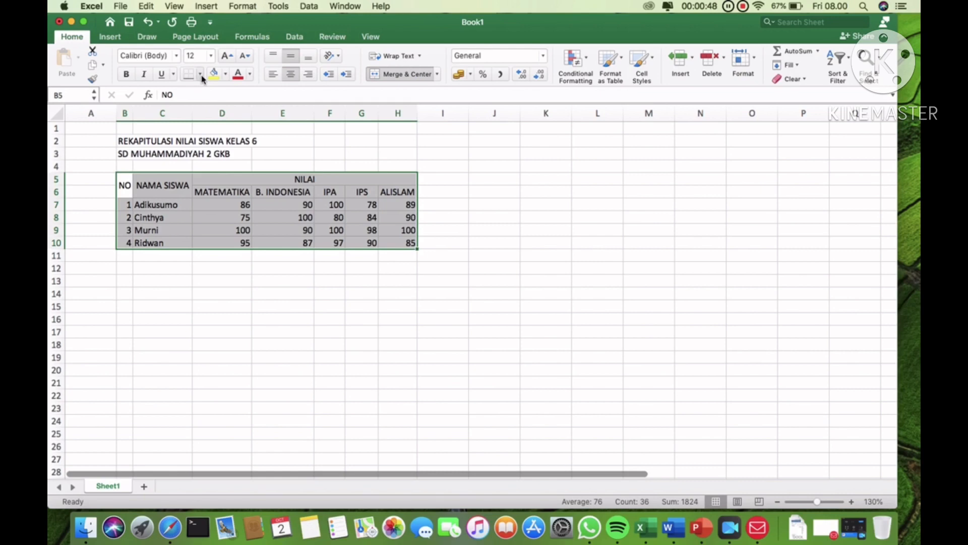
{"action": "left_click", "coordinate": [180, 201]}
{"action": "left_click_drag", "start_coordinate": [126, 191], "coordinate": [301, 243]}
{"action": "left_click", "coordinate": [201, 76]}
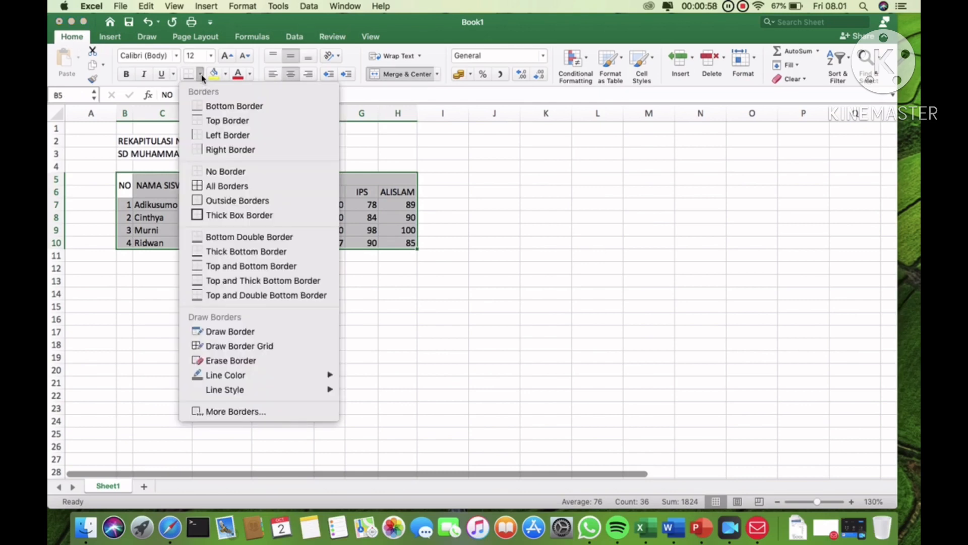
{"action": "left_click", "coordinate": [225, 190]}
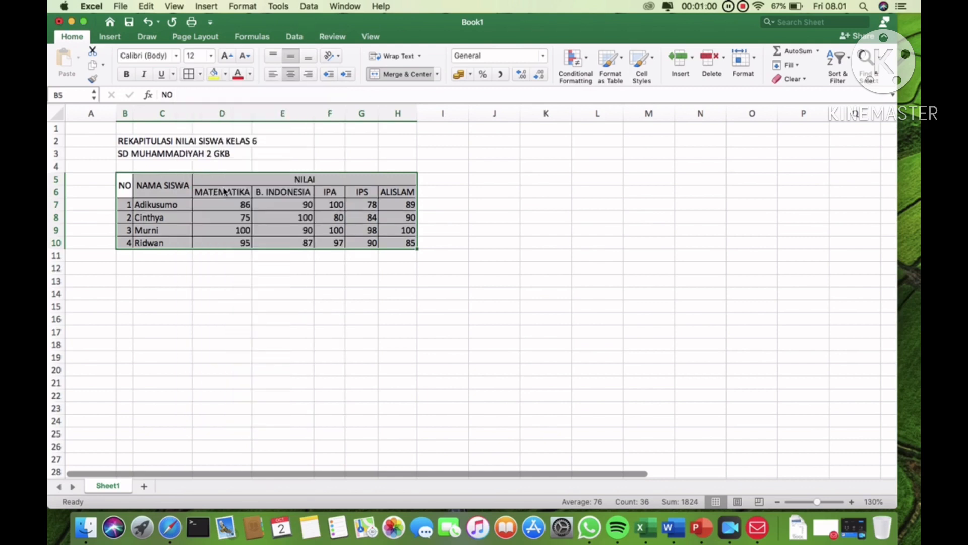
Centre the grades in cells D7 to H10 horizontally
{"action": "left_click", "coordinate": [235, 243]}
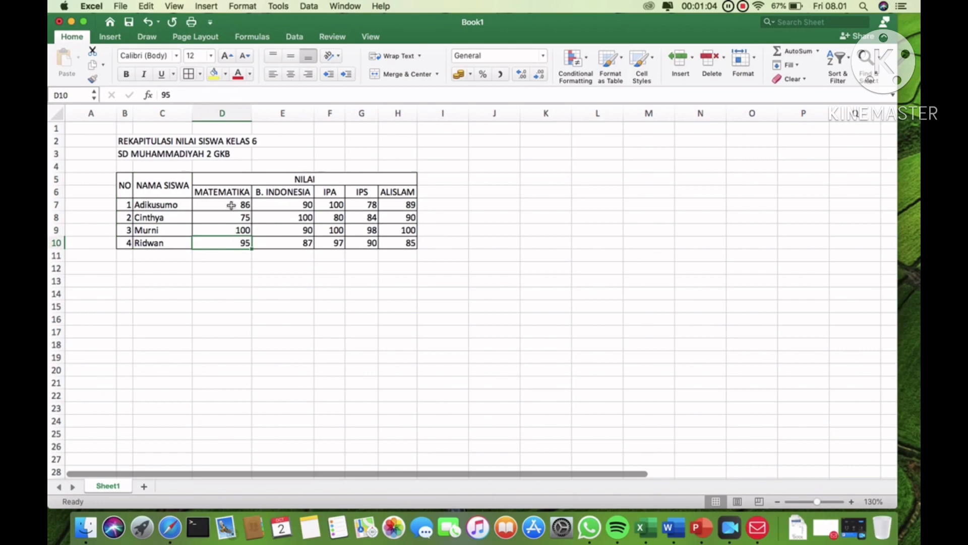
{"action": "left_click_drag", "start_coordinate": [231, 205], "coordinate": [398, 244]}
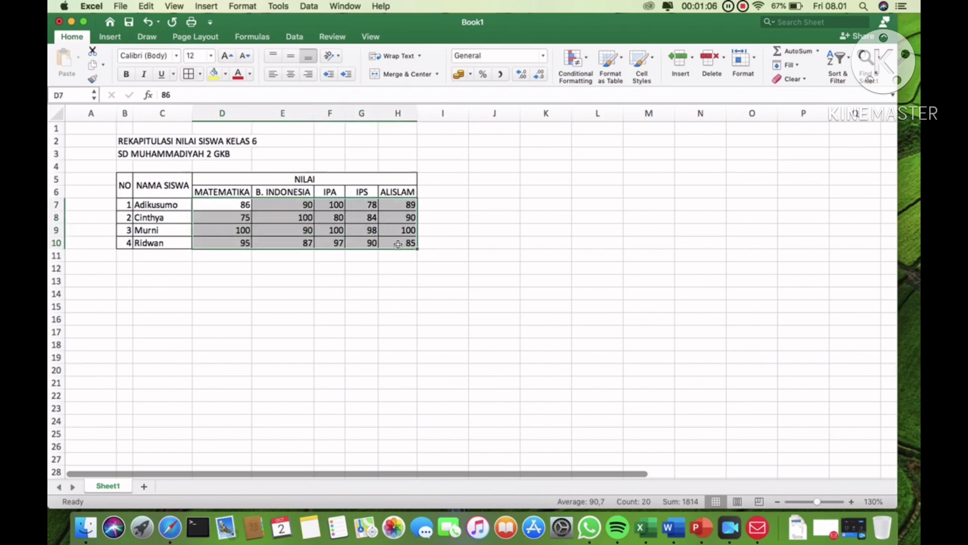
{"action": "left_click", "coordinate": [291, 78]}
{"action": "left_click", "coordinate": [337, 278]}
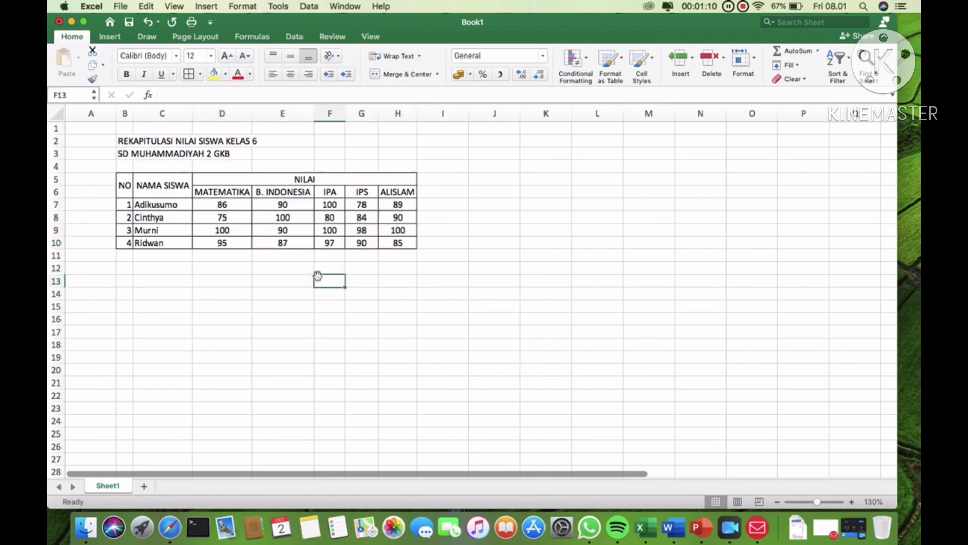
Extend the table with four empty rows by applying all borders to B11:H14
{"action": "left_click", "coordinate": [126, 256]}
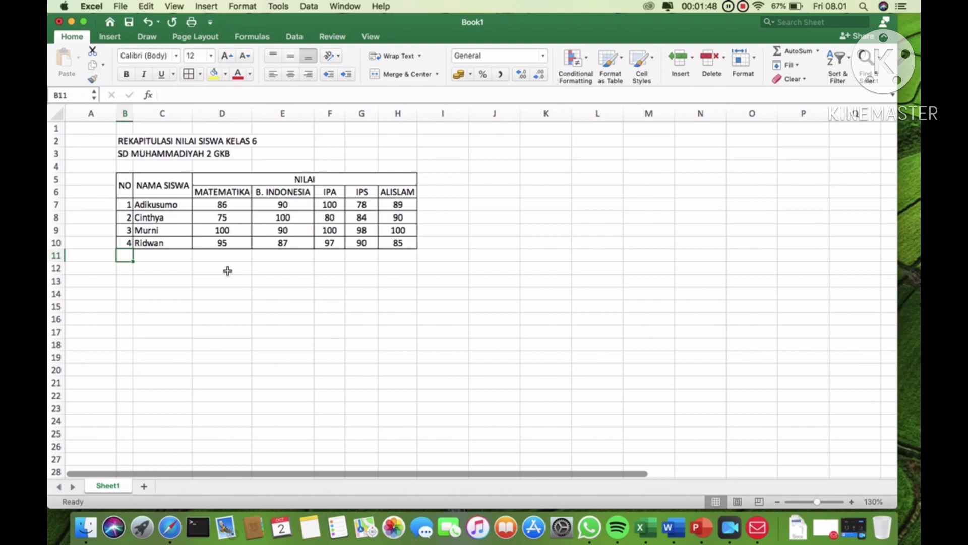
{"action": "left_click_drag", "start_coordinate": [125, 255], "coordinate": [380, 297]}
{"action": "left_click_drag", "start_coordinate": [394, 298], "coordinate": [394, 298]}
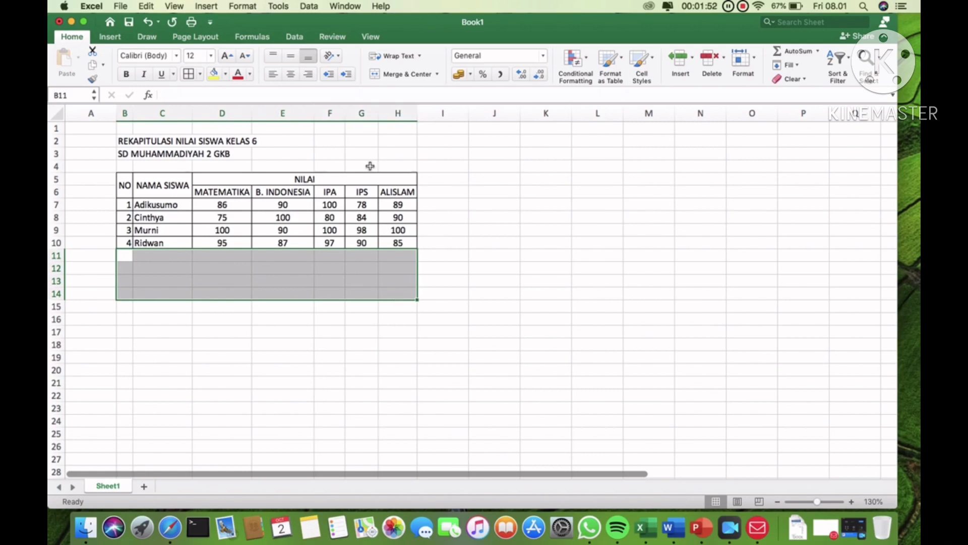
{"action": "left_click", "coordinate": [194, 75]}
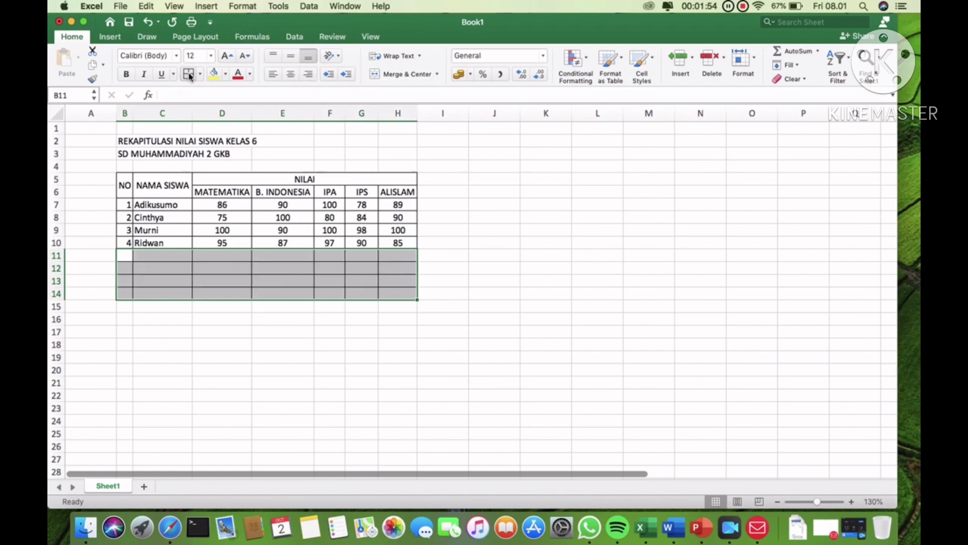
Merge and centre cells B11 and C11 and label the merged cell "Jumlah Nilai"
{"action": "left_click_drag", "start_coordinate": [129, 256], "coordinate": [168, 256]}
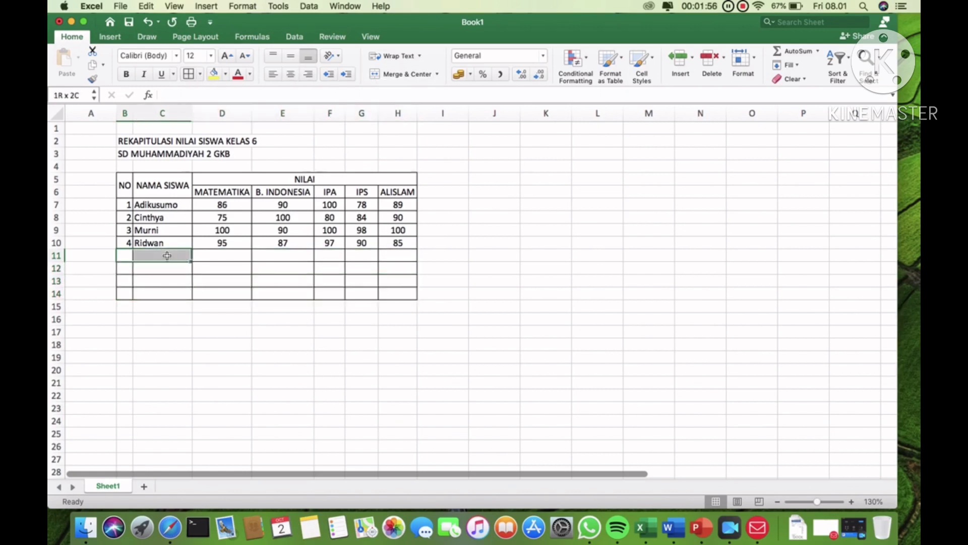
{"action": "left_click", "coordinate": [382, 75]}
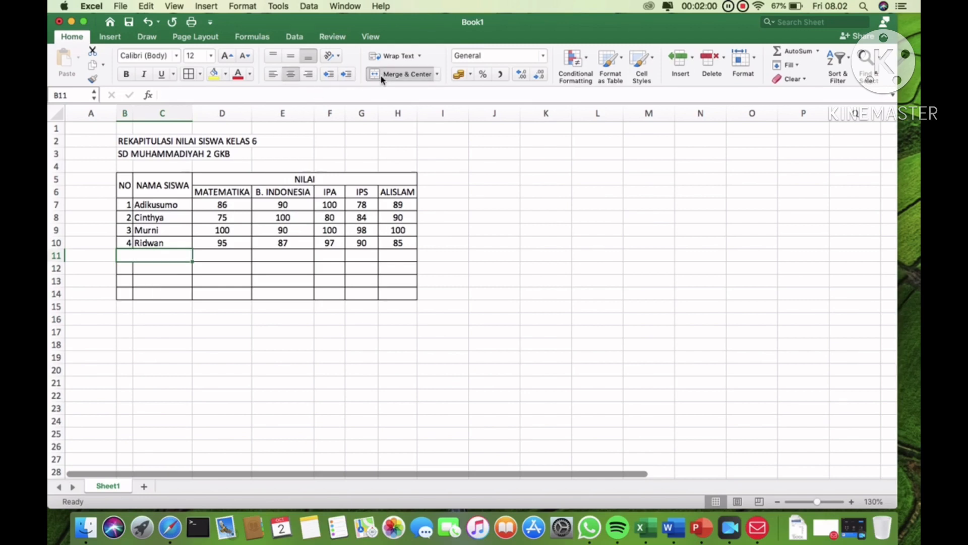
{"action": "type", "text": "Jumlah "}
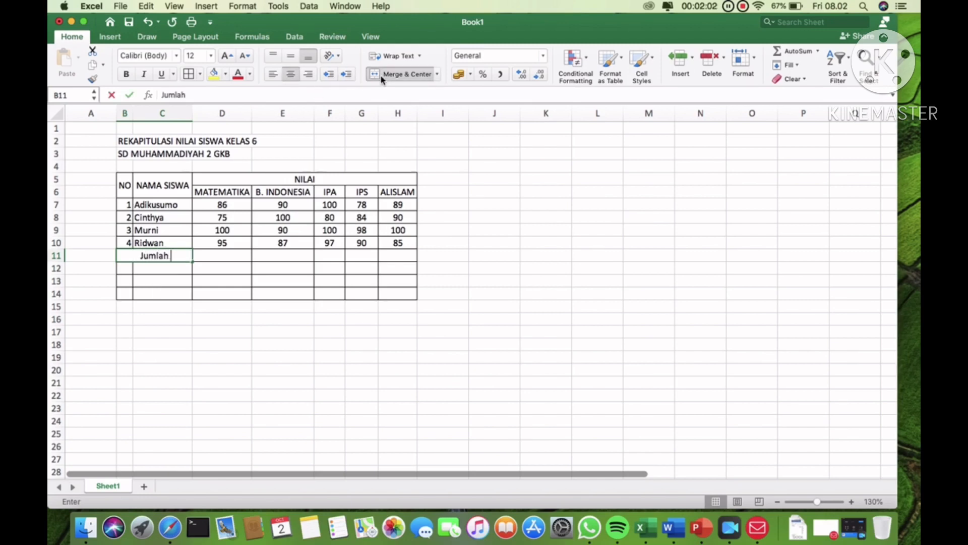
{"action": "type", "text": "Nilai"}
{"action": "key", "text": "Return"}
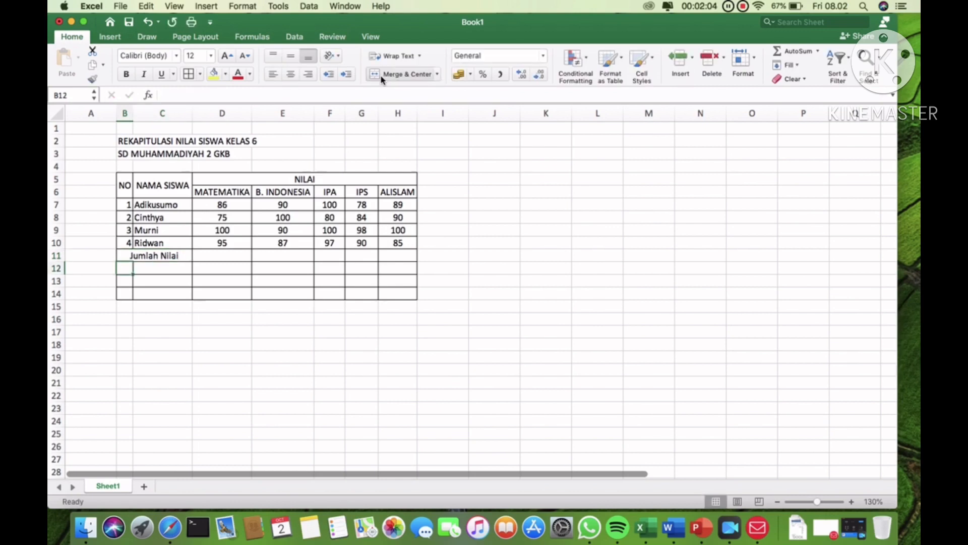
Enter the summary labels "Rata-rata", "Nilai Tretinggi" and "Nilai Terendah" in cells B12, B13 and B14
{"action": "type", "text": "Rata-rata"}
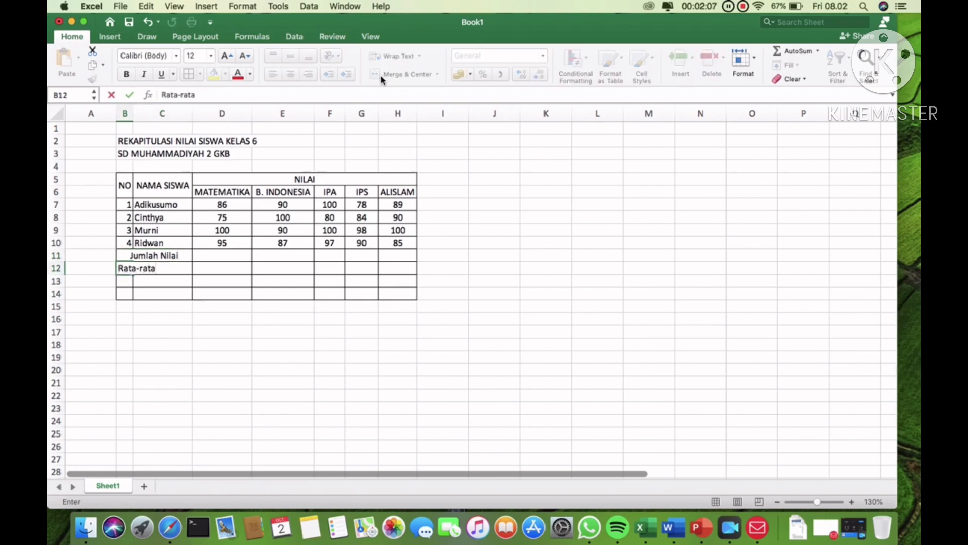
{"action": "key", "text": "Return"}
{"action": "type", "text": "Ni"}
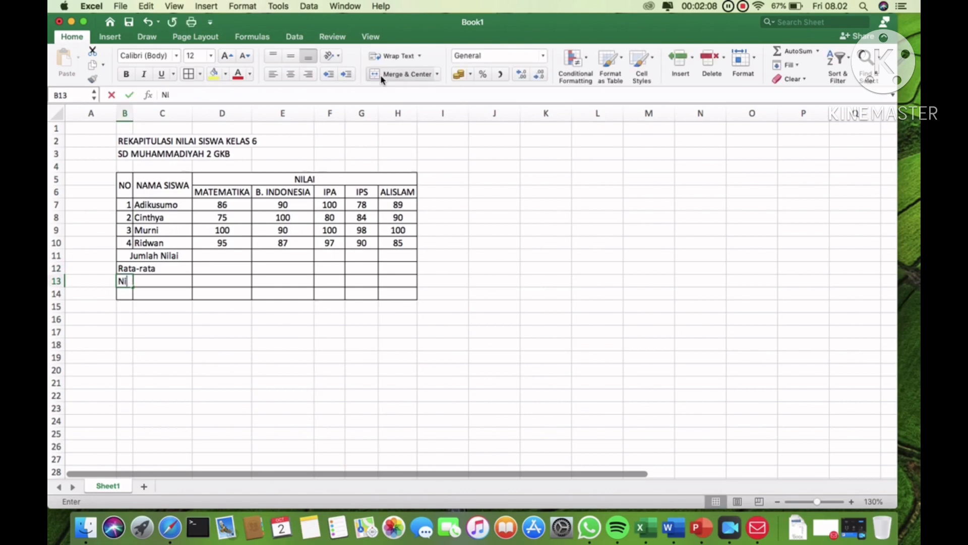
{"action": "type", "text": "lai Tretinggi"}
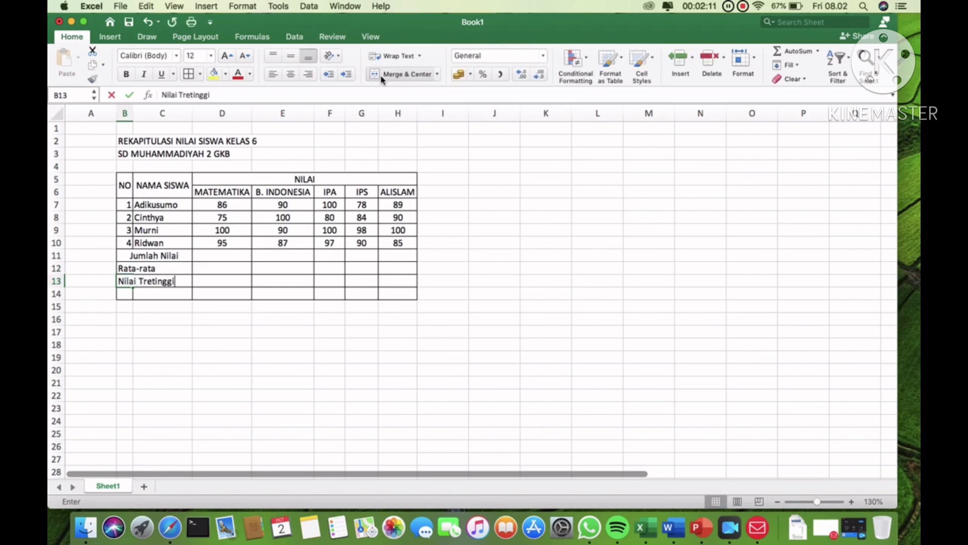
{"action": "key", "text": "Return"}
{"action": "type", "text": "Nilai "}
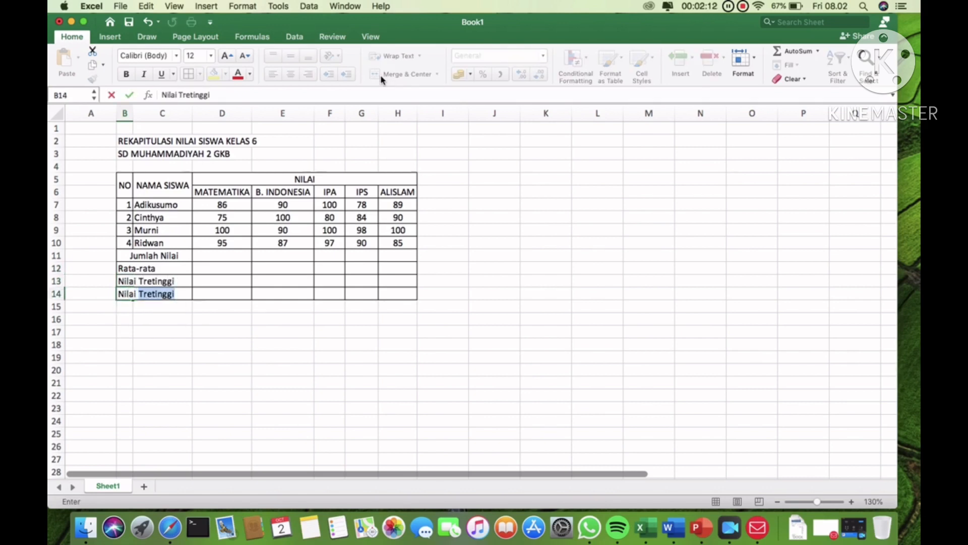
{"action": "type", "text": "Terendah"}
{"action": "key", "text": "Return"}
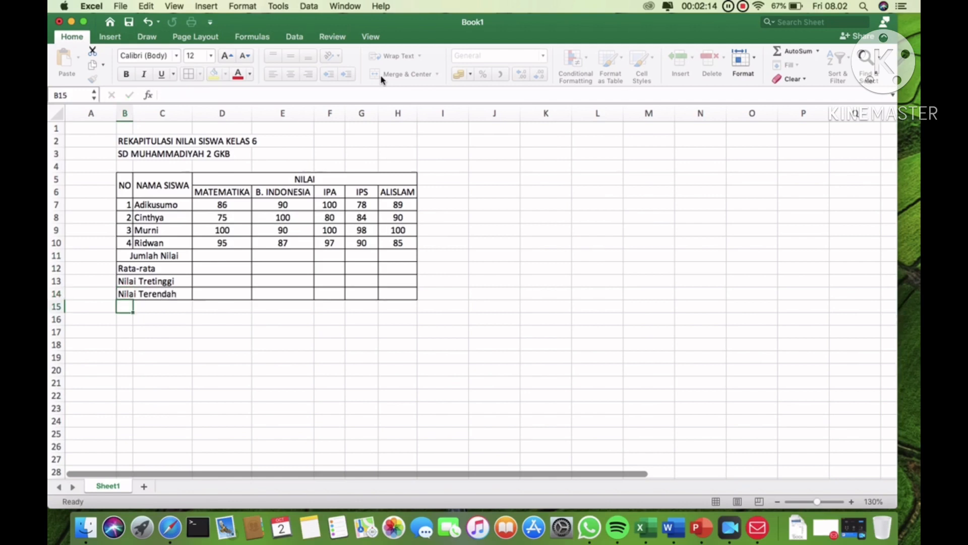
Try centring the summary labels in B11:C14 and switch the centring off again to leave all four left-aligned
{"action": "left_click_drag", "start_coordinate": [143, 255], "coordinate": [144, 294]}
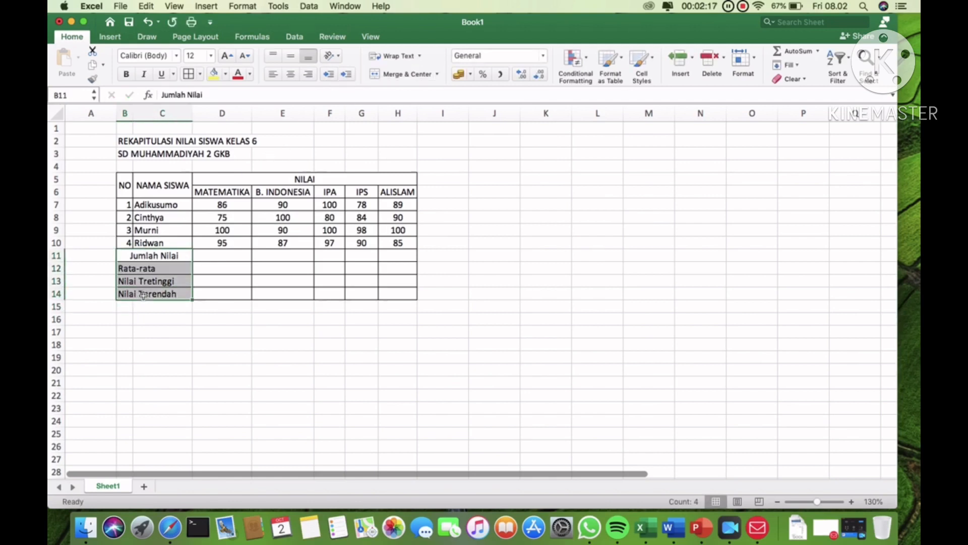
{"action": "left_click", "coordinate": [291, 74]}
{"action": "left_click", "coordinate": [297, 76]}
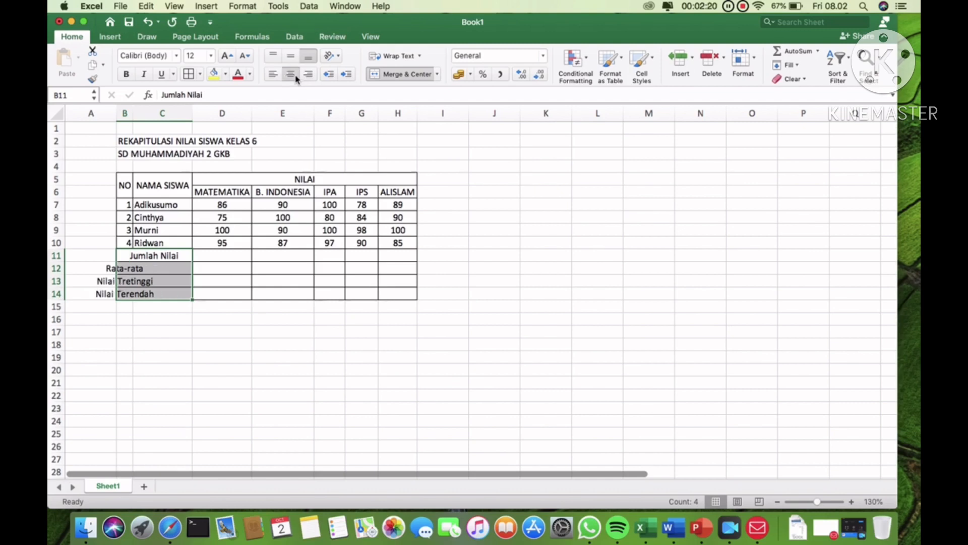
{"action": "left_click", "coordinate": [296, 76]}
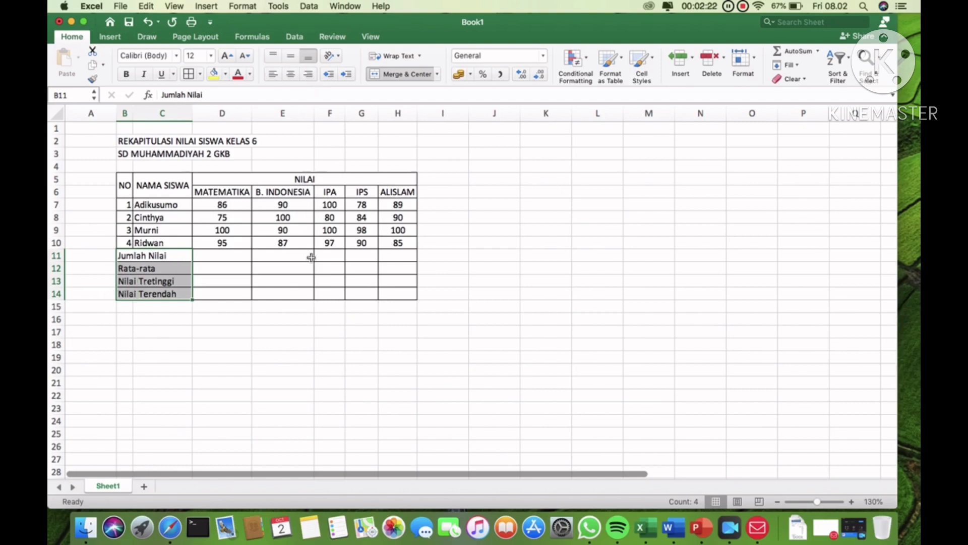
Correct the spelling of the label in cell B13 to "Nilai Tertinggi"
{"action": "left_click", "coordinate": [297, 305]}
{"action": "left_click", "coordinate": [167, 281]}
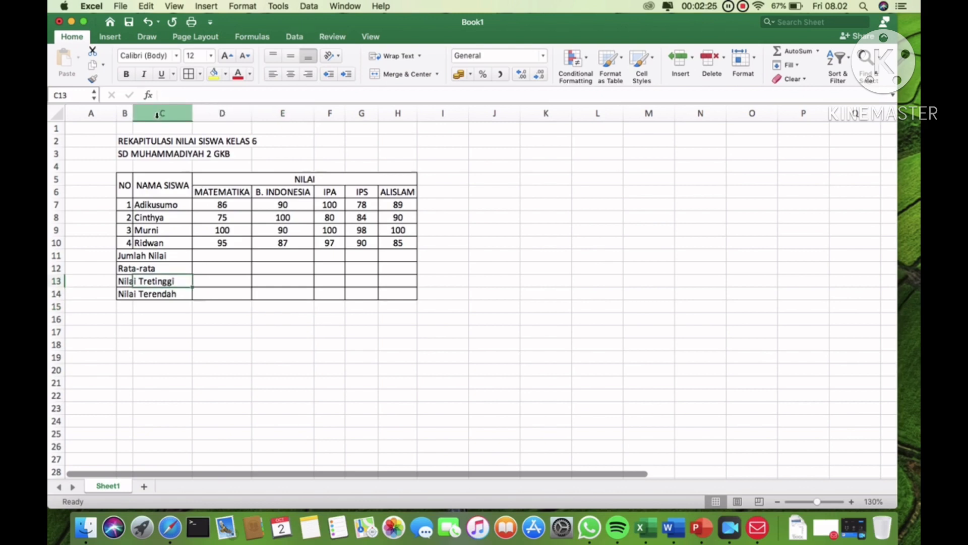
{"action": "left_click", "coordinate": [124, 283]}
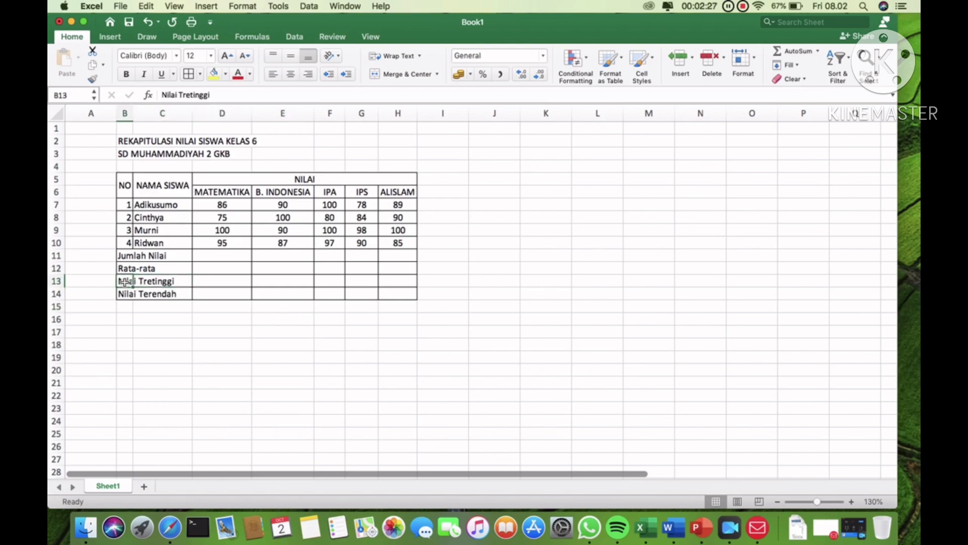
{"action": "left_click", "coordinate": [188, 97]}
{"action": "key", "text": "BackSpace"}
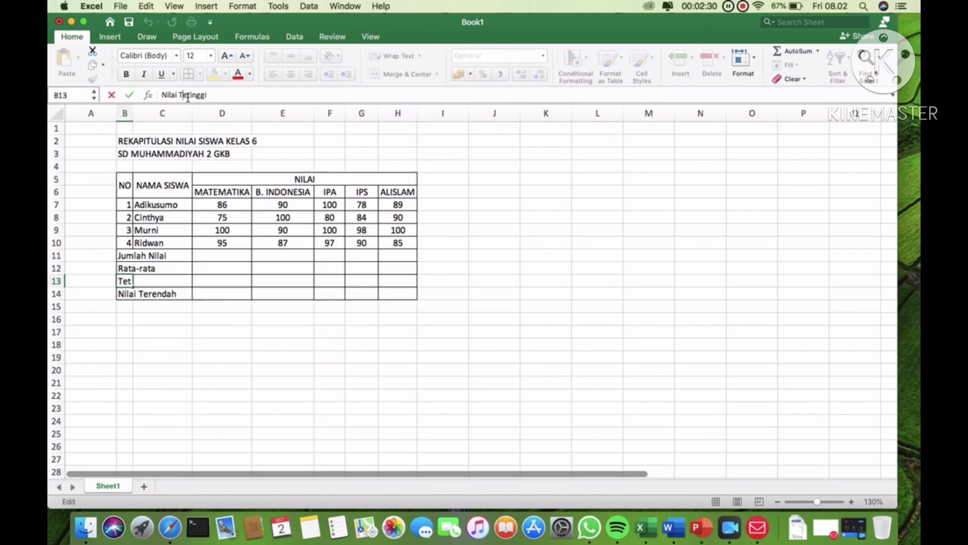
{"action": "key", "text": "Right"}
{"action": "type", "text": "r"}
{"action": "key", "text": "Return"}
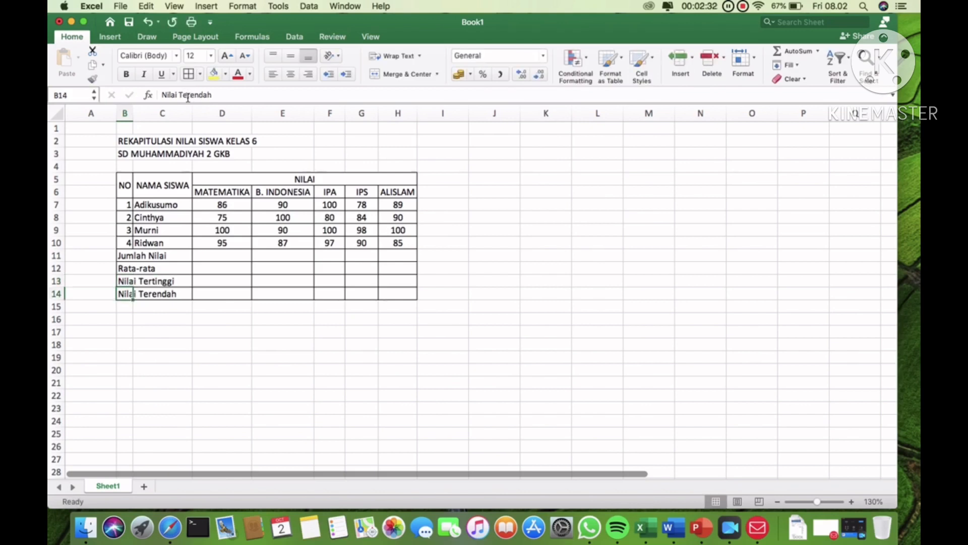
Total the MATEMATIKA grades in cell D11 of the Jumlah Nilai row with the formula =SUM(D7:D10)
{"action": "key", "text": "Up"}
{"action": "key", "text": "Up"}
{"action": "key", "text": "Up"}
{"action": "key", "text": "Up"}
{"action": "key", "text": "Down"}
{"action": "key", "text": "Right"}
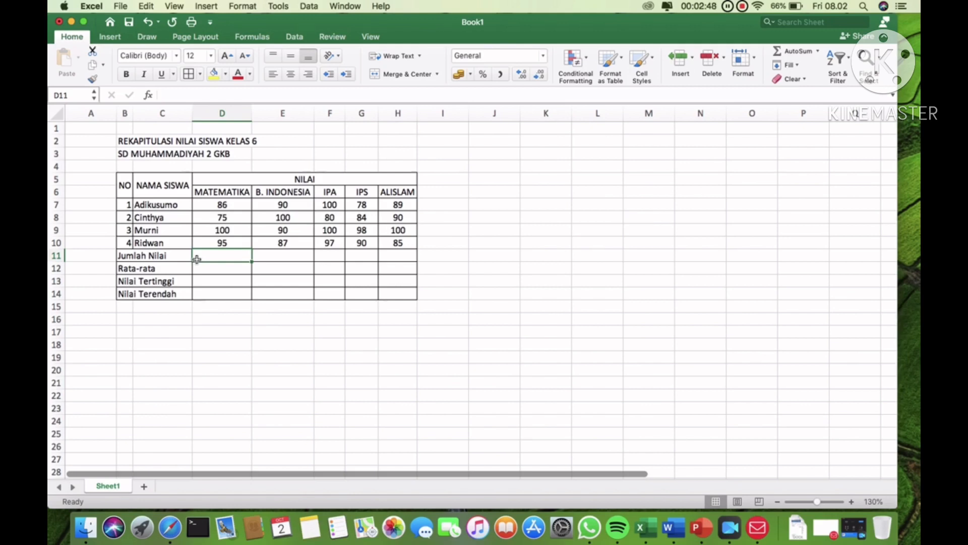
{"action": "type", "text": "=sum"}
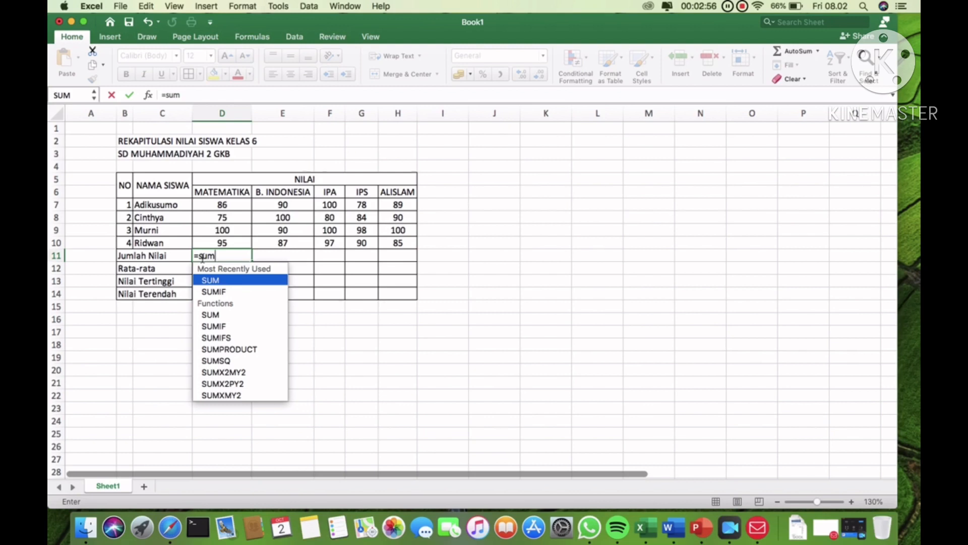
{"action": "type", "text": "("}
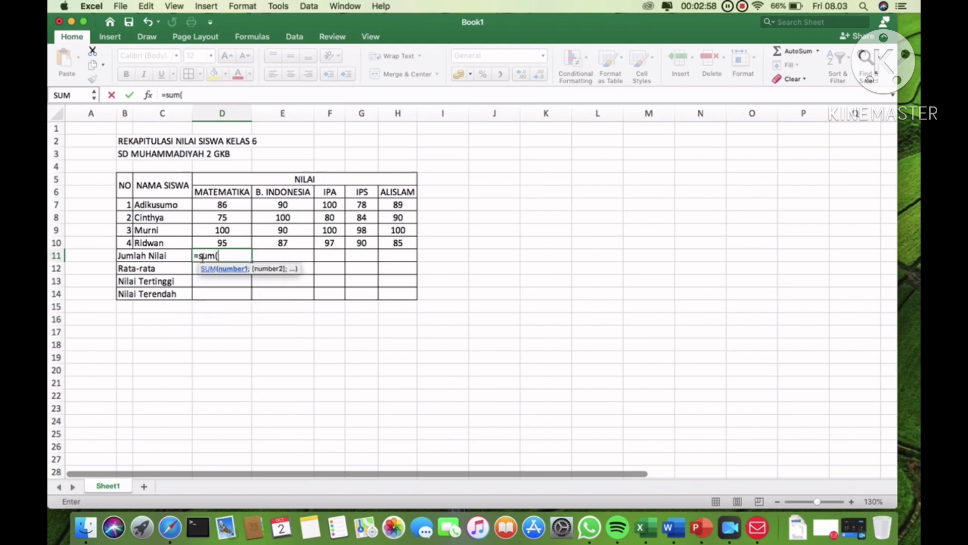
{"action": "left_click_drag", "start_coordinate": [224, 204], "coordinate": [223, 243]}
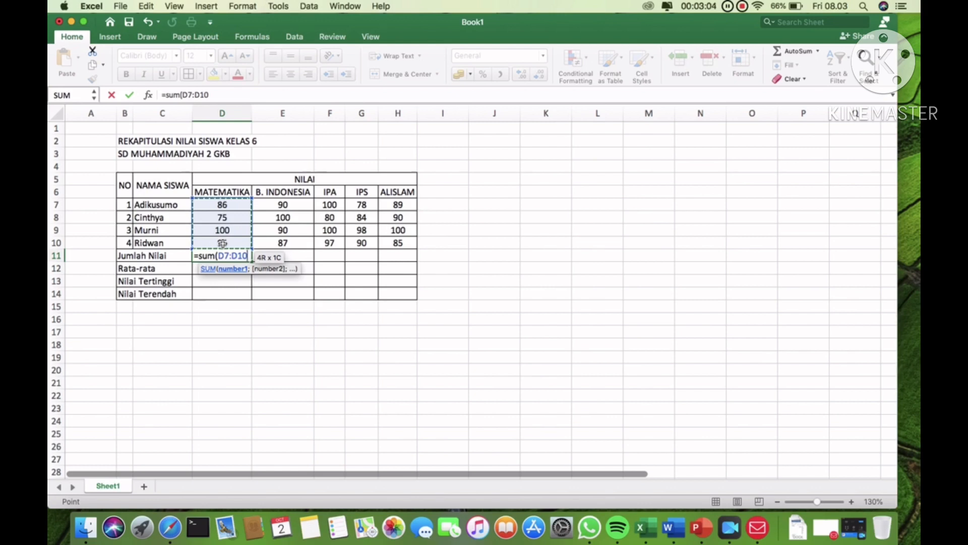
{"action": "type", "text": ")"}
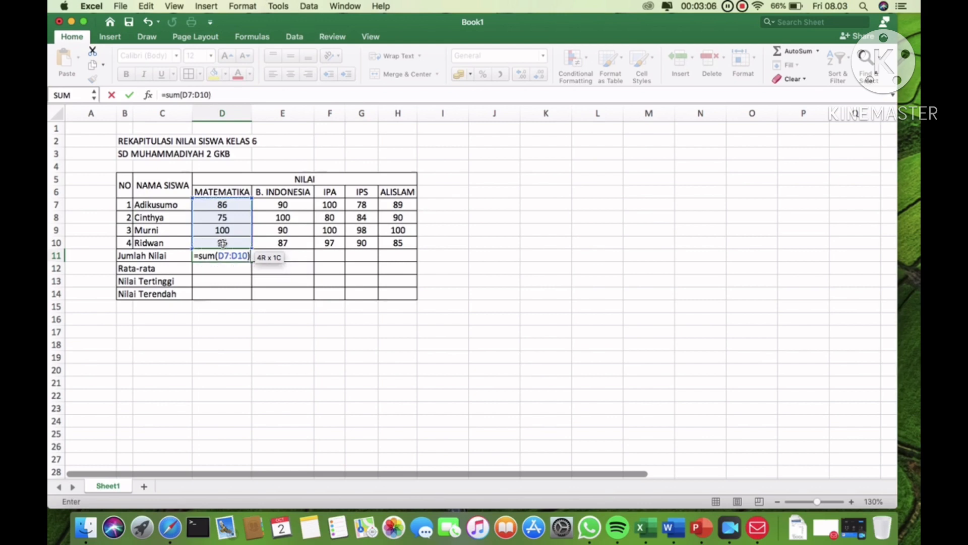
{"action": "key", "text": "Return"}
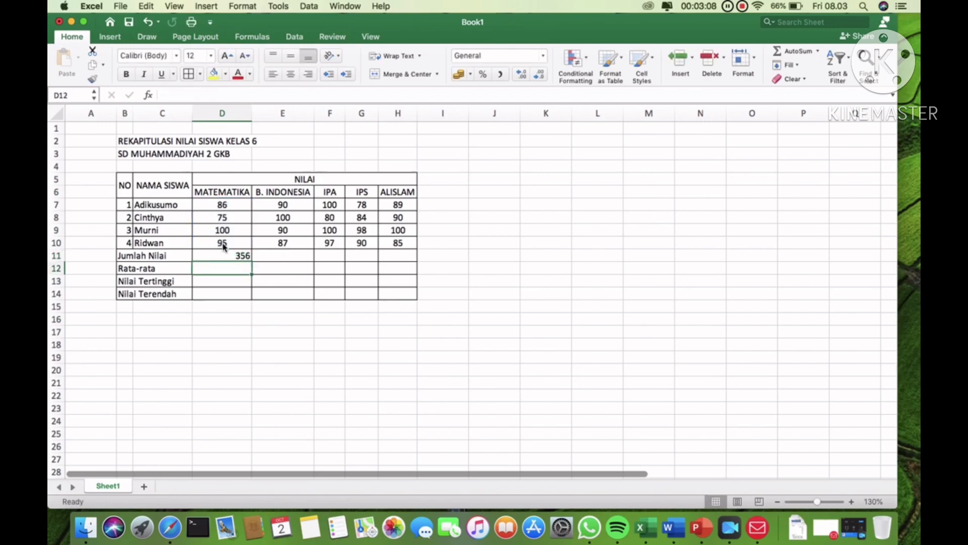
Fill the total formula from D11 across to H11 and centre the Jumlah Nilai results horizontally
{"action": "left_click", "coordinate": [232, 255]}
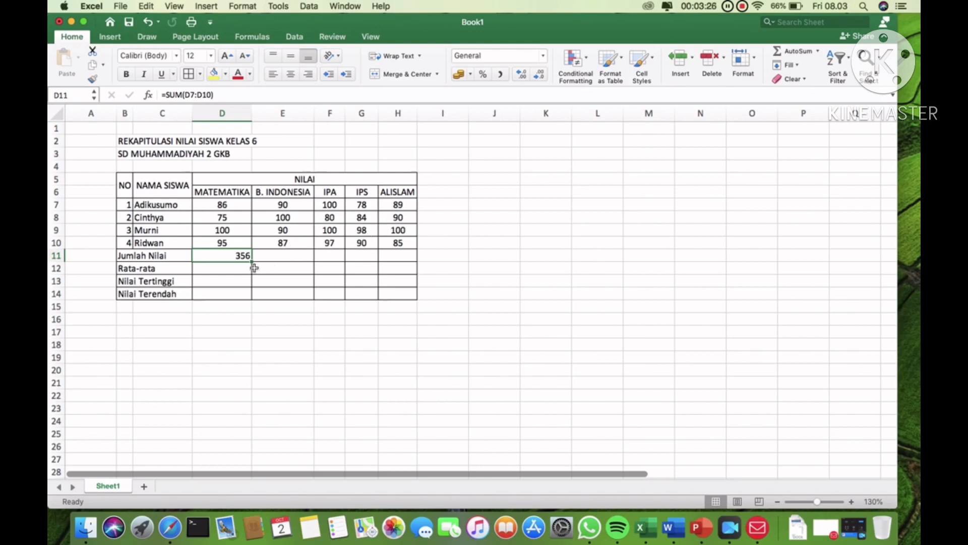
{"action": "left_click_drag", "start_coordinate": [252, 261], "coordinate": [410, 258]}
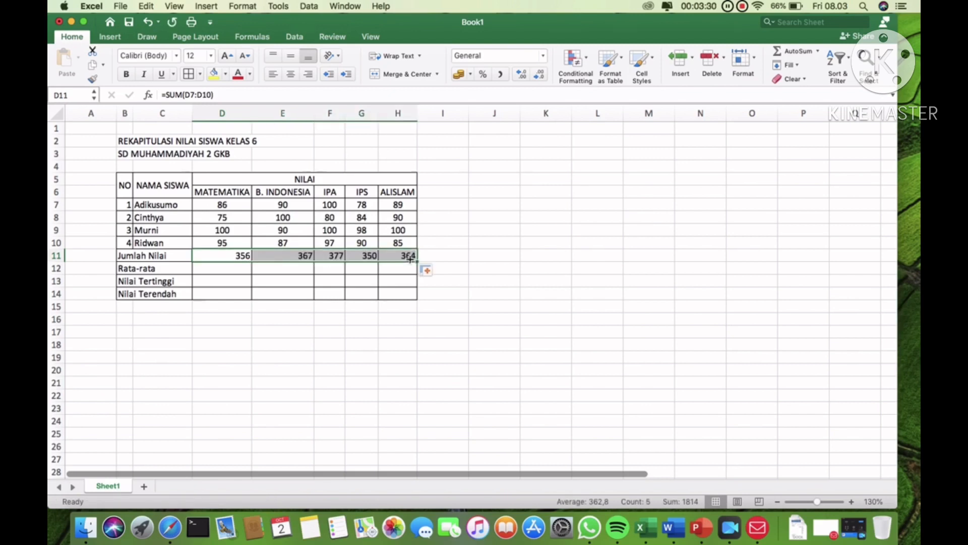
{"action": "left_click", "coordinate": [291, 77]}
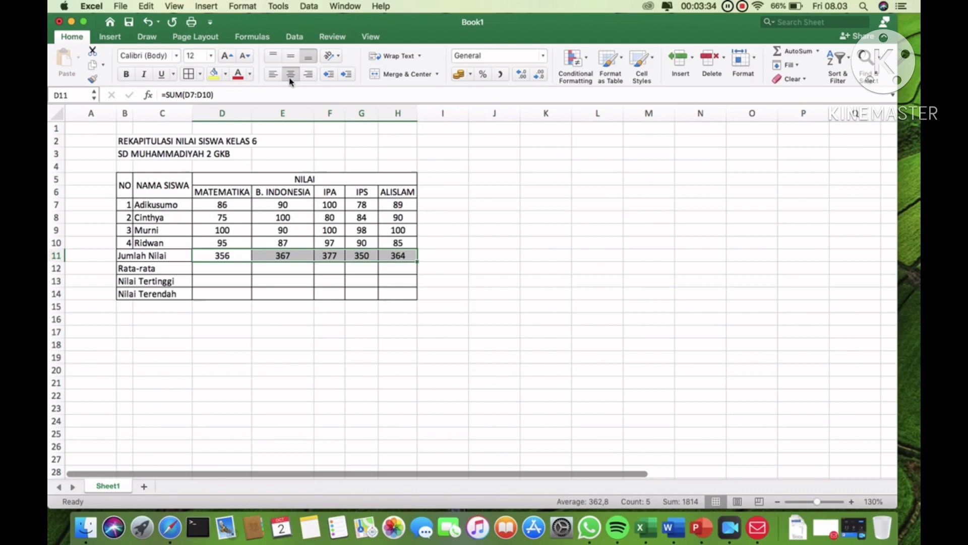
Calculate the MATEMATIKA average in cell D12 of the Rata-rata row with the formula =AVERAGE(D7:D10)
{"action": "left_click", "coordinate": [241, 268]}
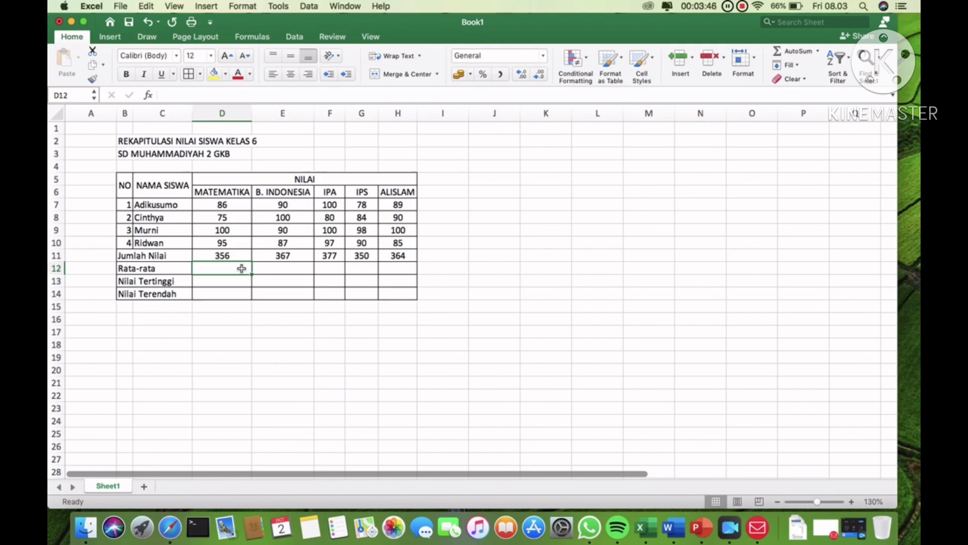
{"action": "type", "text": "="}
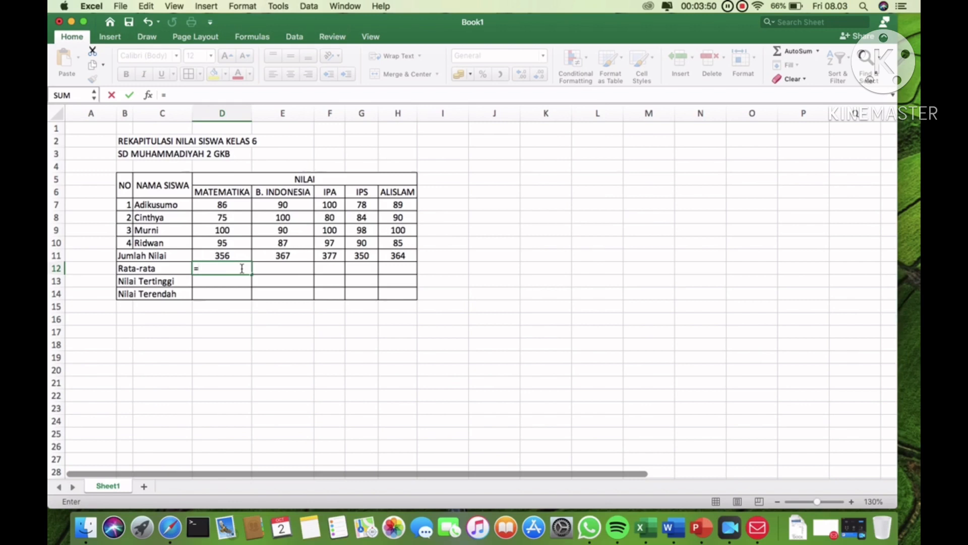
{"action": "type", "text": "avera"}
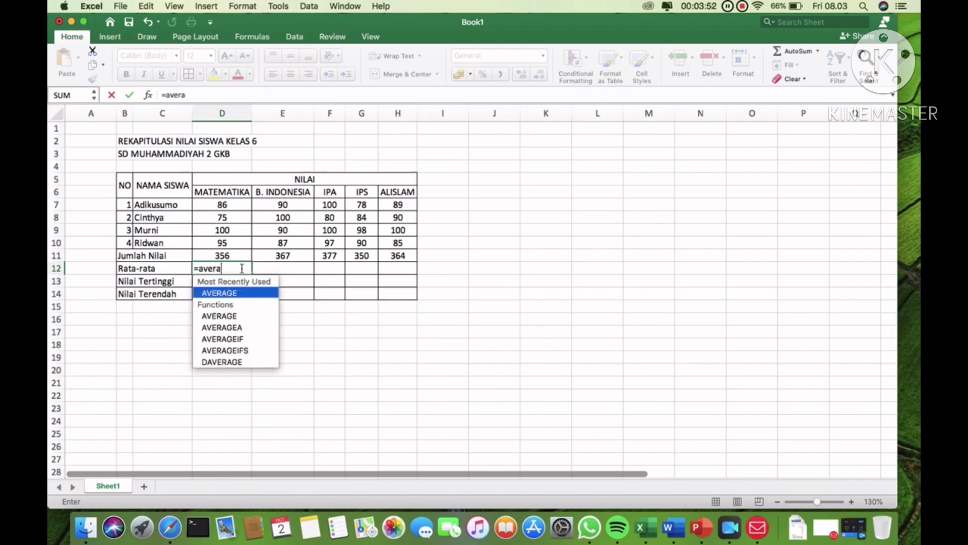
{"action": "type", "text": "ge("}
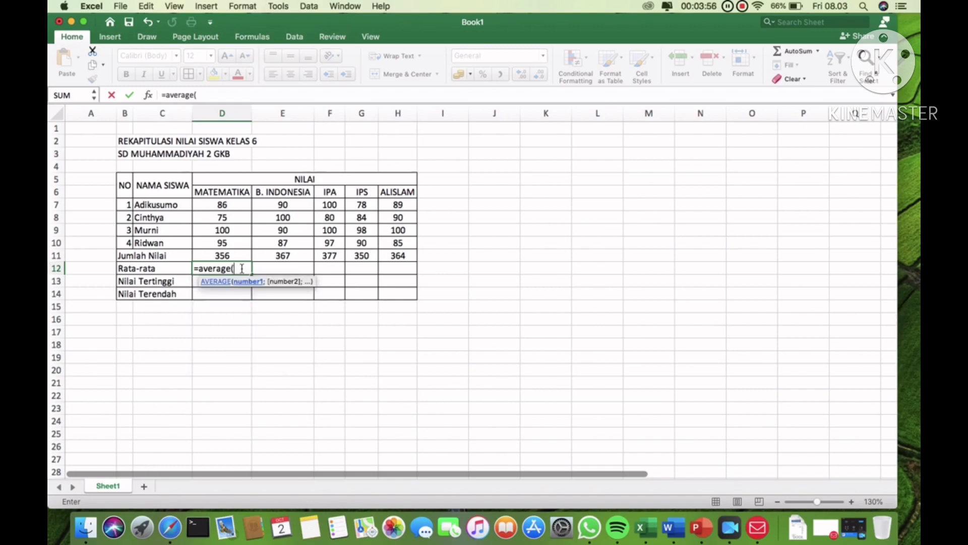
{"action": "left_click_drag", "start_coordinate": [233, 204], "coordinate": [236, 239]}
{"action": "key", "text": "Return"}
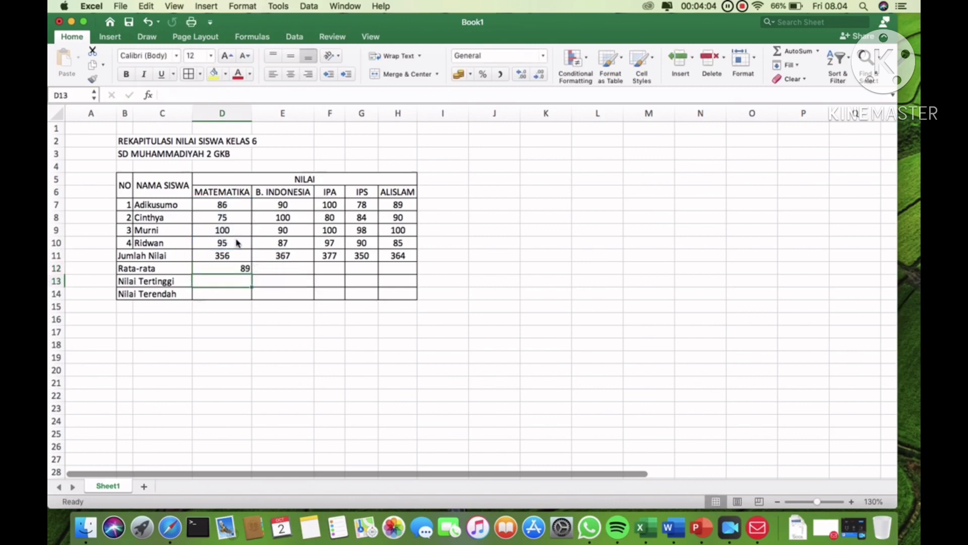
Fill the average formula from D12 across to H12 and centre the Rata-rata results horizontally
{"action": "left_click", "coordinate": [232, 269]}
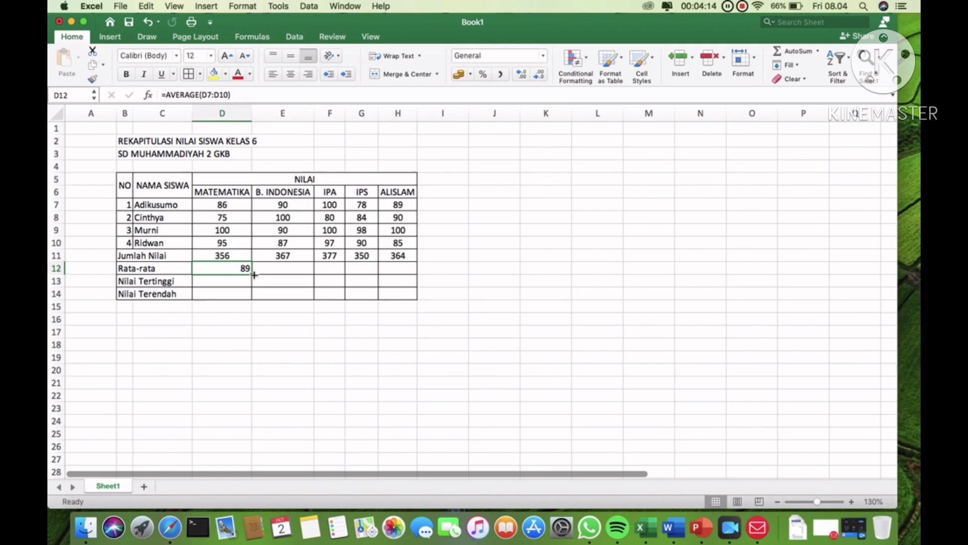
{"action": "left_click_drag", "start_coordinate": [253, 274], "coordinate": [417, 269]}
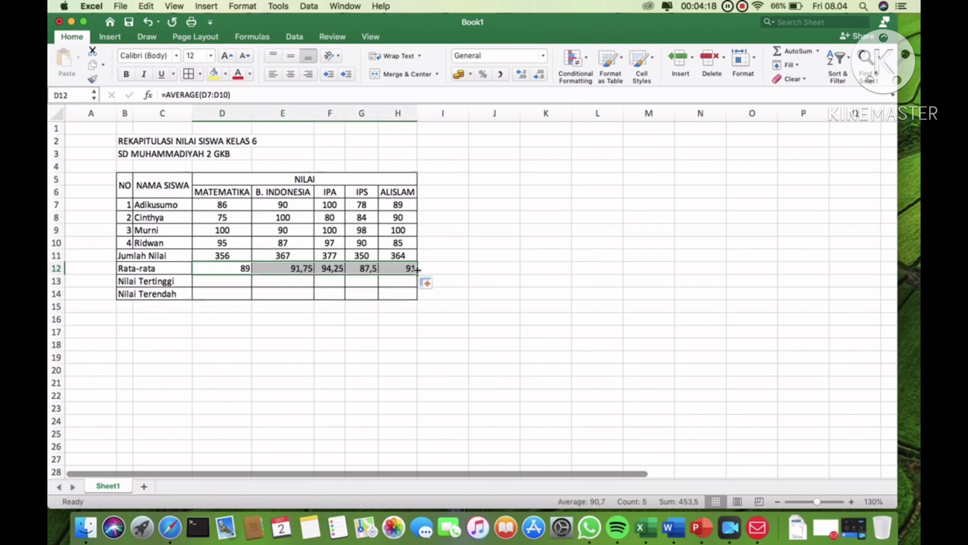
{"action": "left_click", "coordinate": [292, 74]}
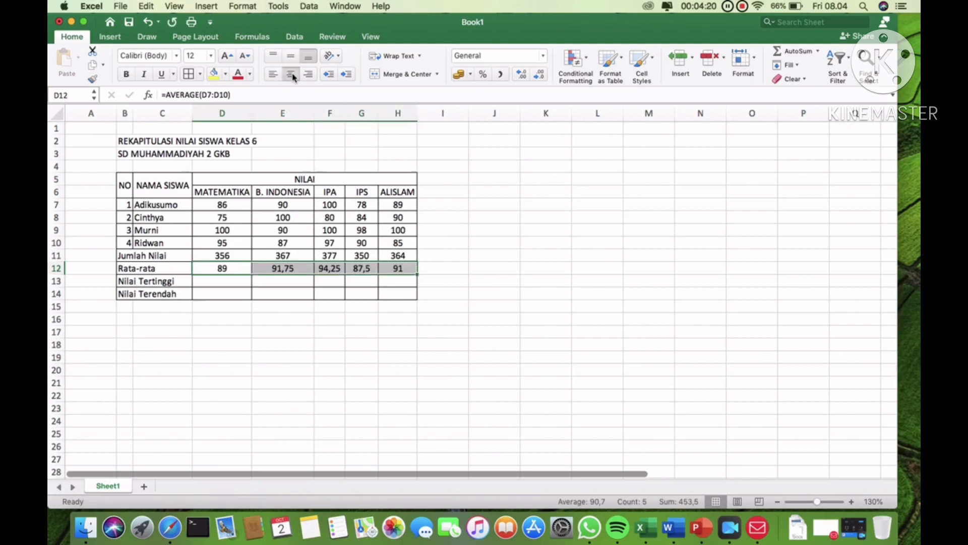
Find the highest MATEMATIKA grade in cell D13 of the Nilai Tertinggi row with the formula =MAX(D7:D10)
{"action": "left_click", "coordinate": [229, 280]}
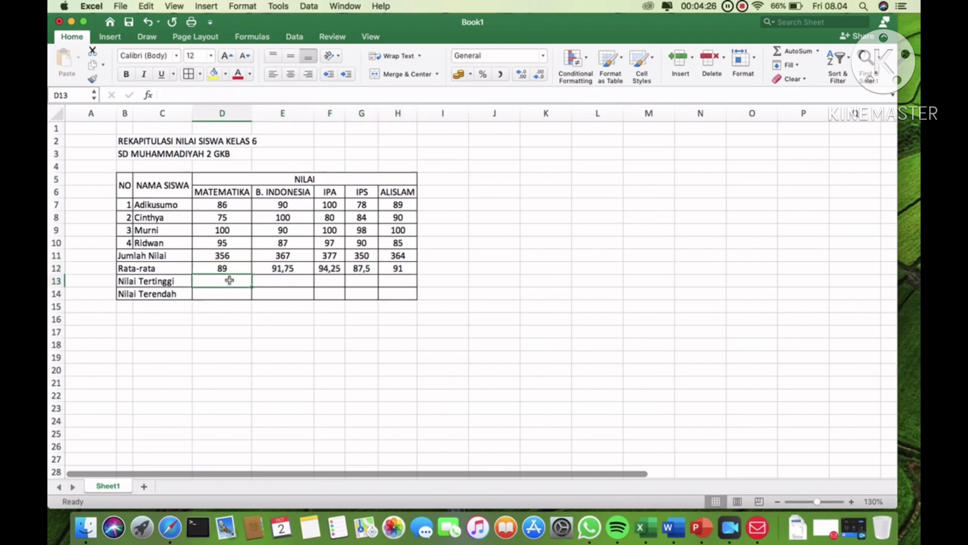
{"action": "type", "text": "="}
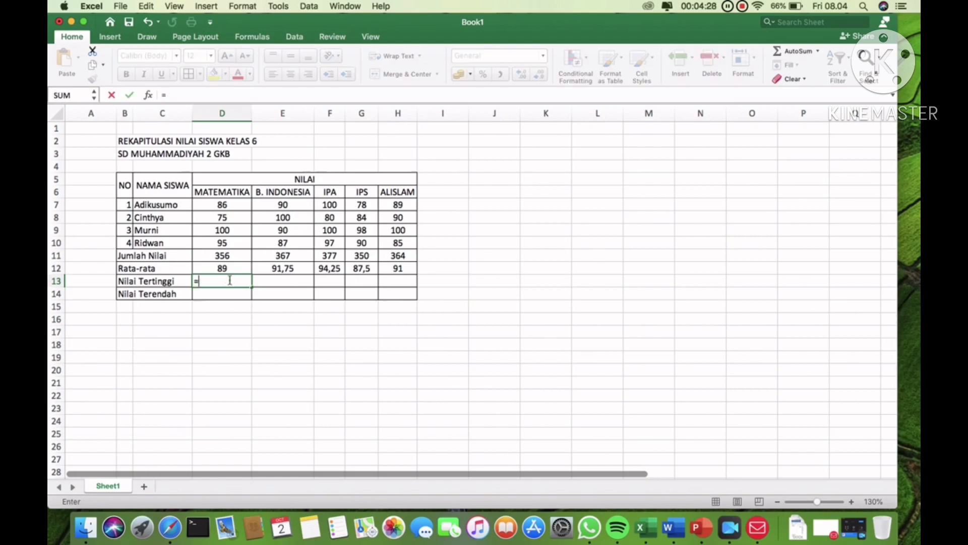
{"action": "type", "text": "mac"}
{"action": "key", "text": "BackSpace"}
{"action": "type", "text": "x"}
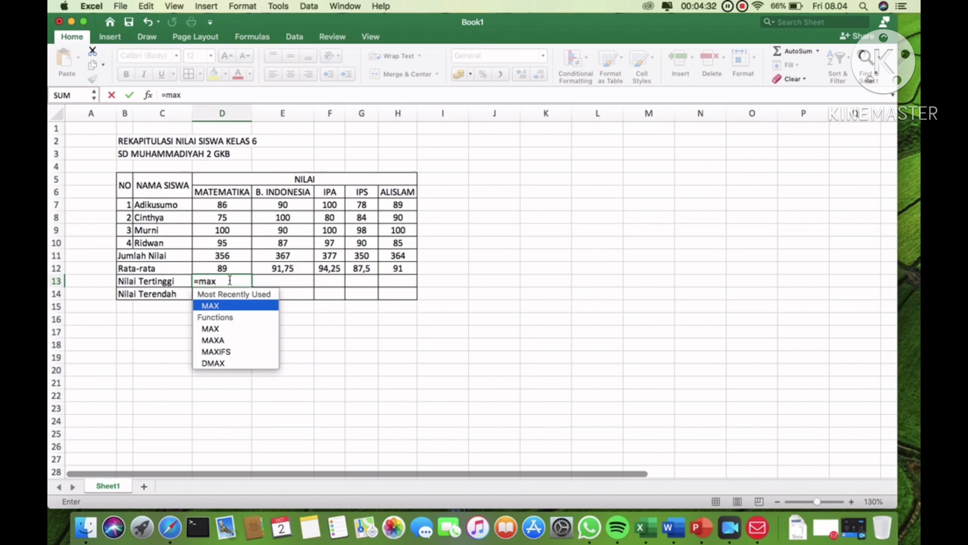
{"action": "type", "text": "("}
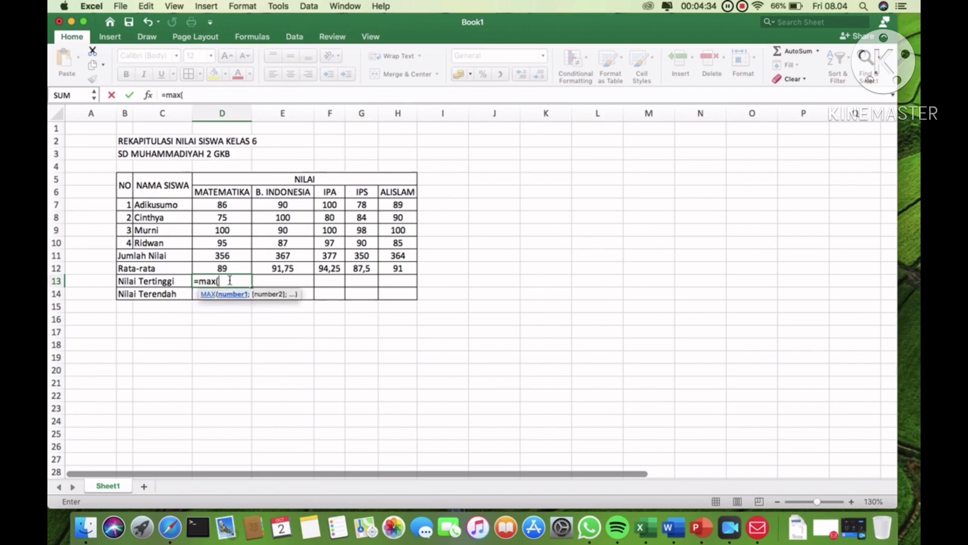
{"action": "left_click", "coordinate": [211, 207]}
{"action": "left_click_drag", "start_coordinate": [210, 214], "coordinate": [209, 242]}
{"action": "type", "text": ")"}
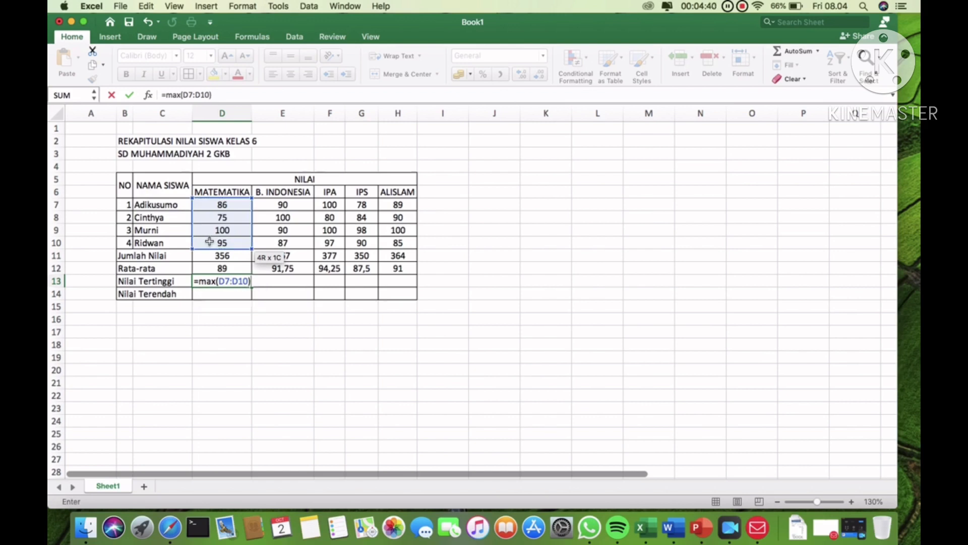
{"action": "key", "text": "Return"}
Fill the maximum formula from D13 across to H13 and centre the Nilai Tertinggi results horizontally
{"action": "left_click", "coordinate": [229, 278]}
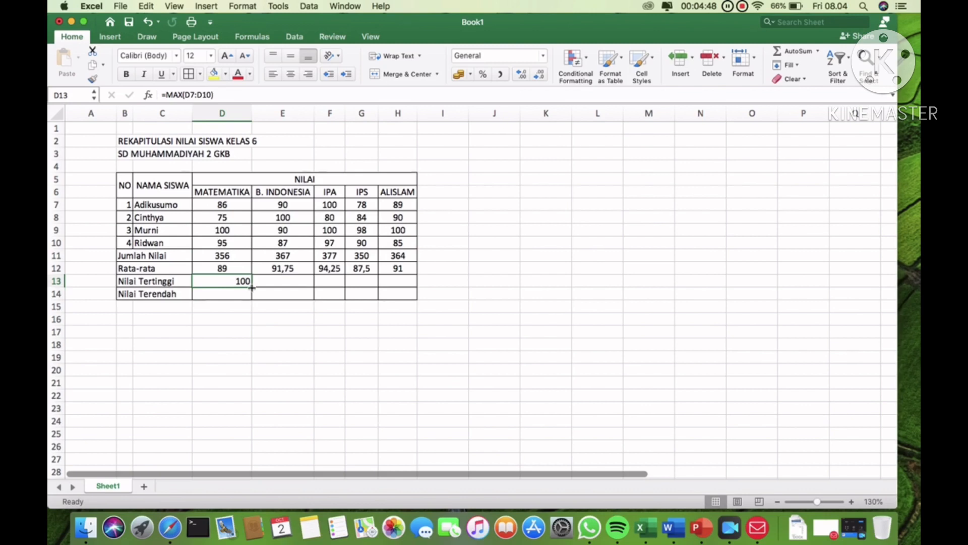
{"action": "left_click_drag", "start_coordinate": [251, 287], "coordinate": [411, 288]}
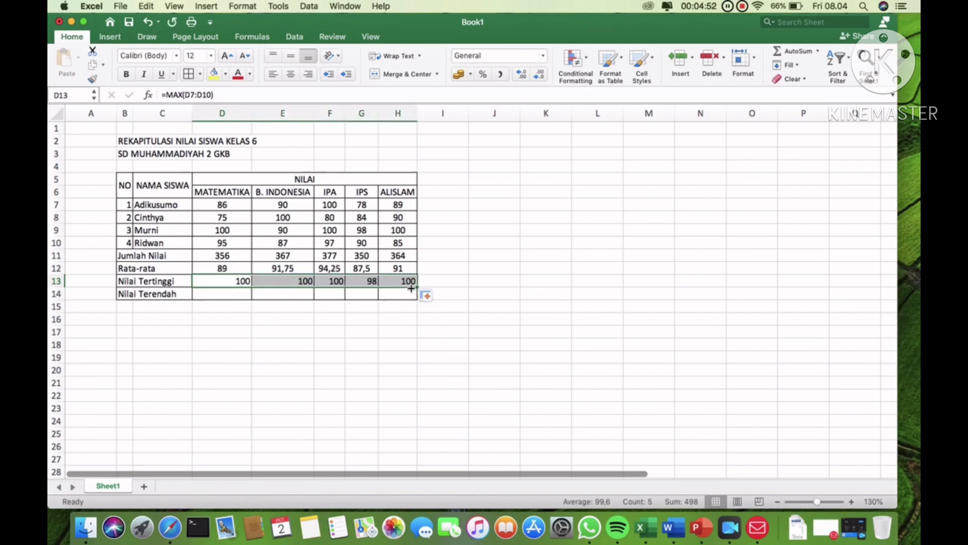
{"action": "left_click", "coordinate": [290, 74]}
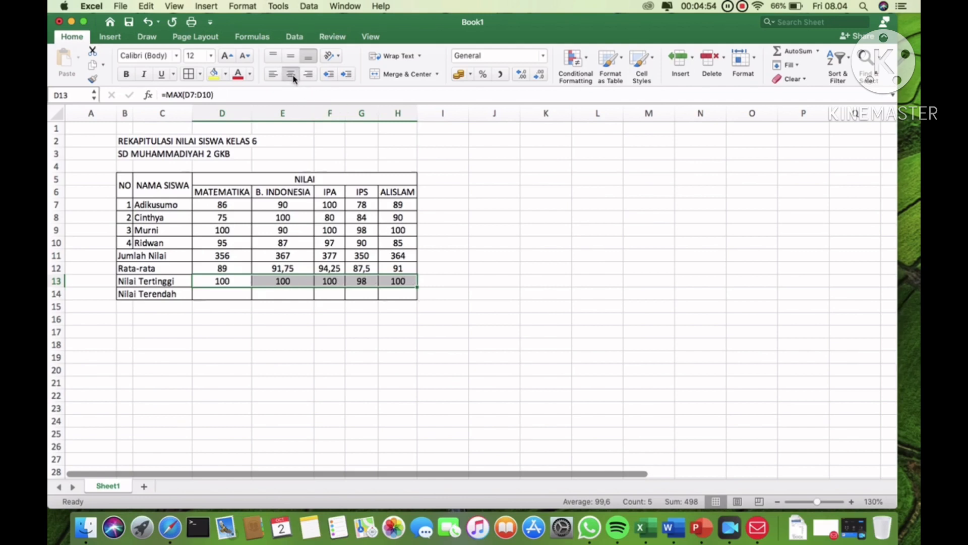
Find the lowest MATEMATIKA grade in cell D14 of the Nilai Terendah row with the formula =MIN(D7:D10)
{"action": "left_click", "coordinate": [228, 296]}
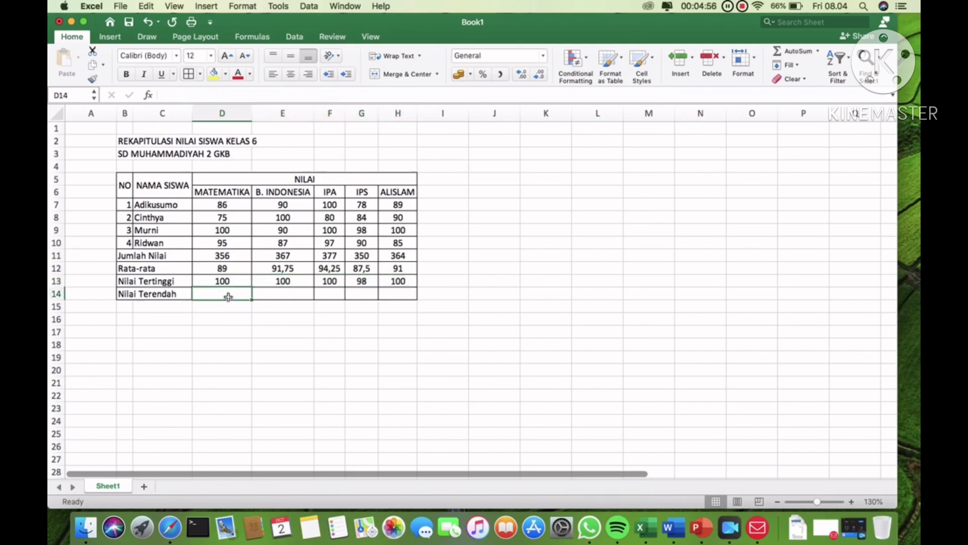
{"action": "type", "text": "=min"}
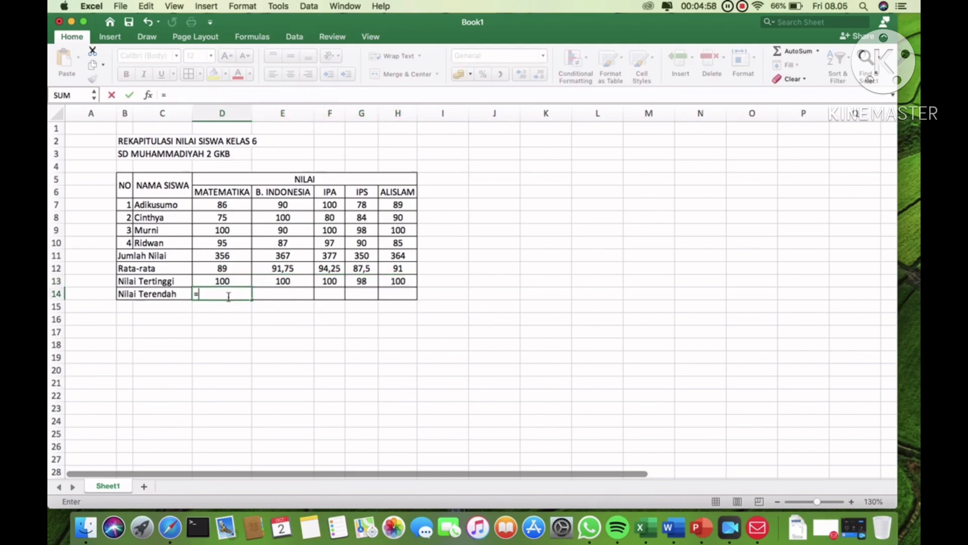
{"action": "type", "text": "("}
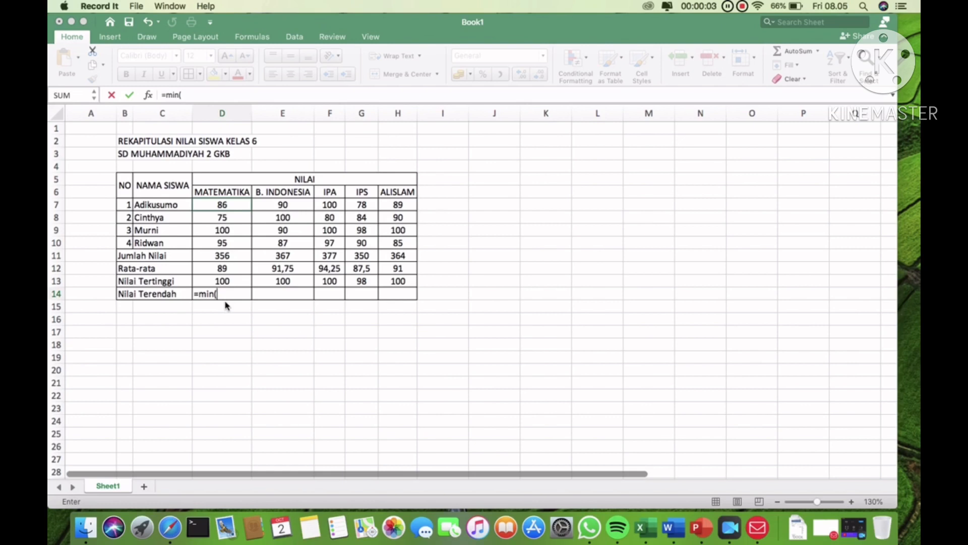
{"action": "left_click", "coordinate": [225, 209]}
{"action": "key", "text": "shift+Down"}
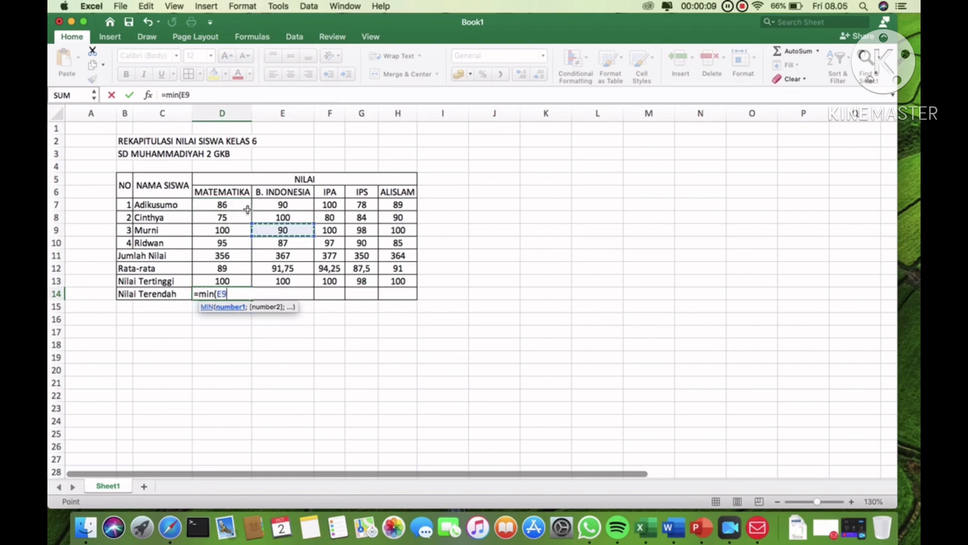
{"action": "left_click", "coordinate": [231, 202]}
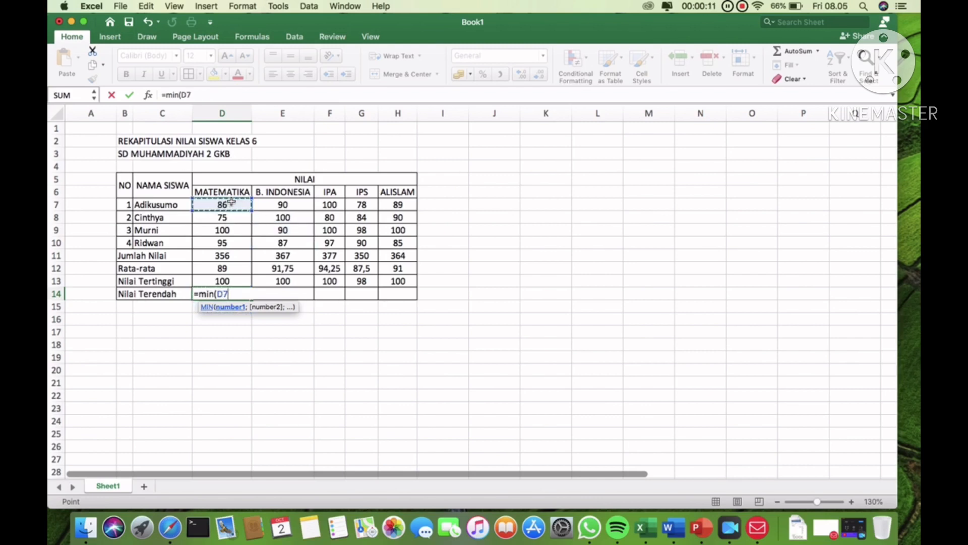
{"action": "key", "text": "shift+Down"}
{"action": "key", "text": "shift+Down"}
{"action": "key", "text": "shift+Down"}
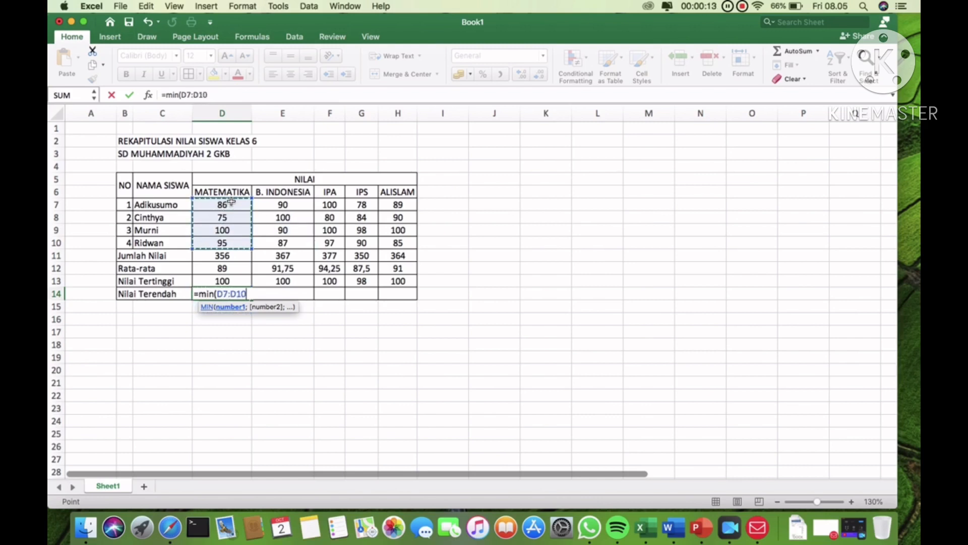
{"action": "type", "text": ")"}
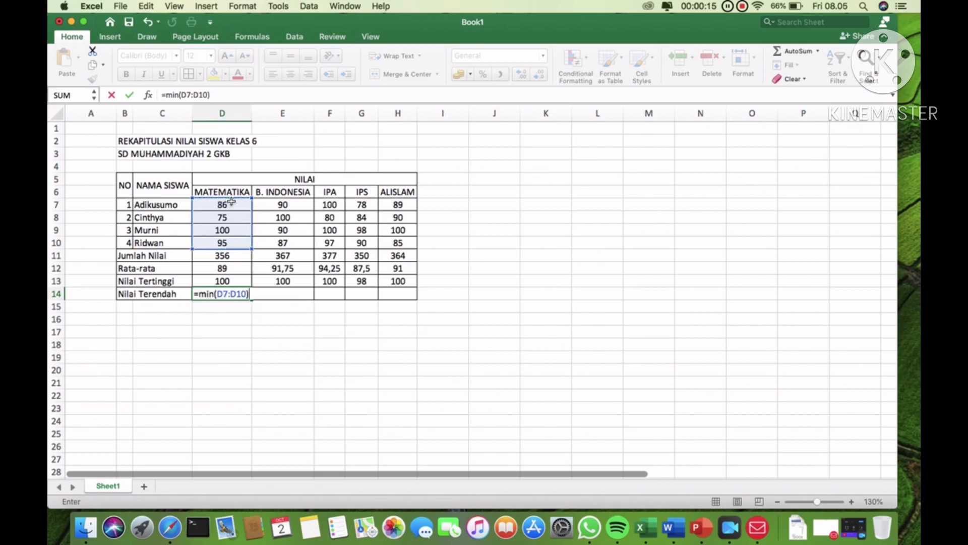
{"action": "key", "text": "Return"}
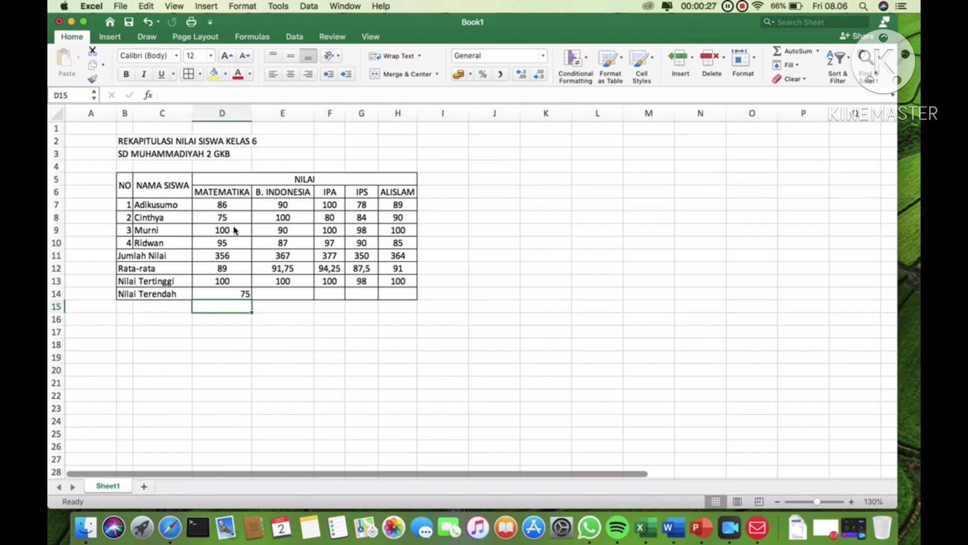
Fill the minimum formula from D14 across to H14 and centre the Nilai Terendah results horizontally
{"action": "left_click", "coordinate": [234, 292]}
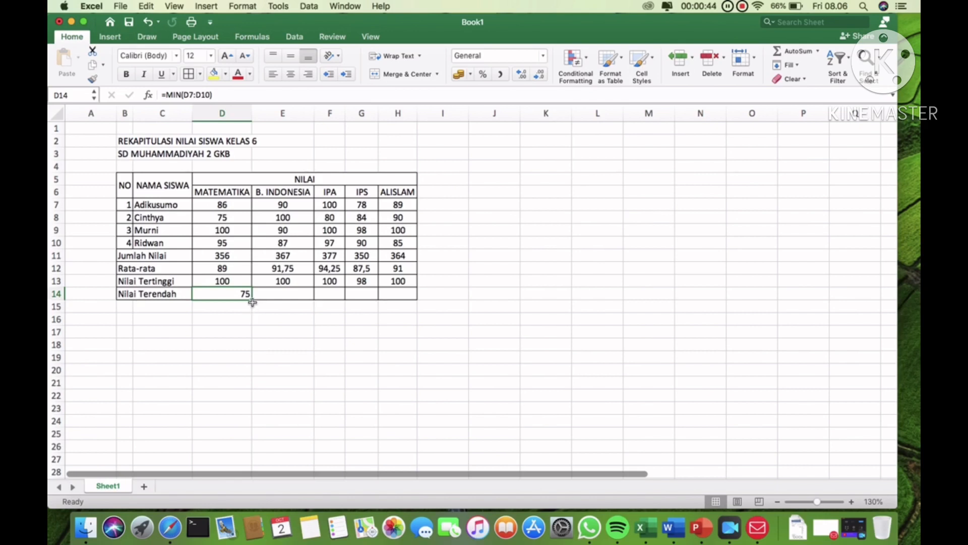
{"action": "left_click_drag", "start_coordinate": [252, 301], "coordinate": [405, 295]}
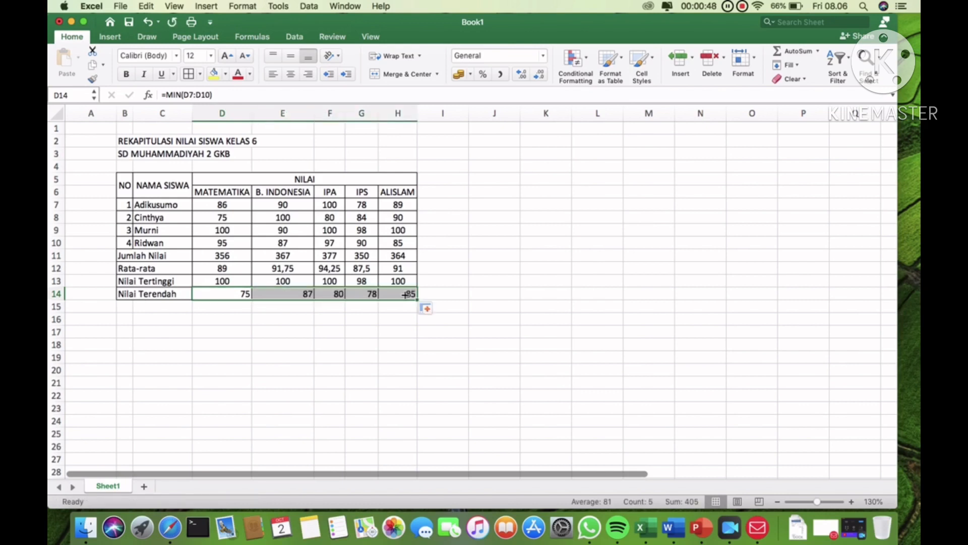
{"action": "left_click", "coordinate": [291, 75]}
{"action": "left_click", "coordinate": [493, 268]}
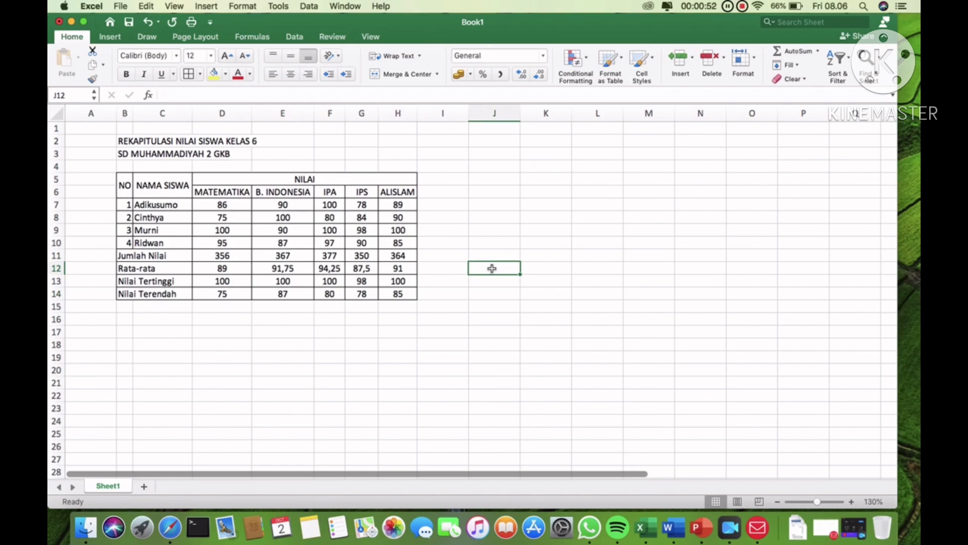
Inspect the formulas behind the MATEMATIKA results of the Jumlah Nilai and Rata-rata rows in D11 and D12
{"action": "left_click", "coordinate": [170, 258]}
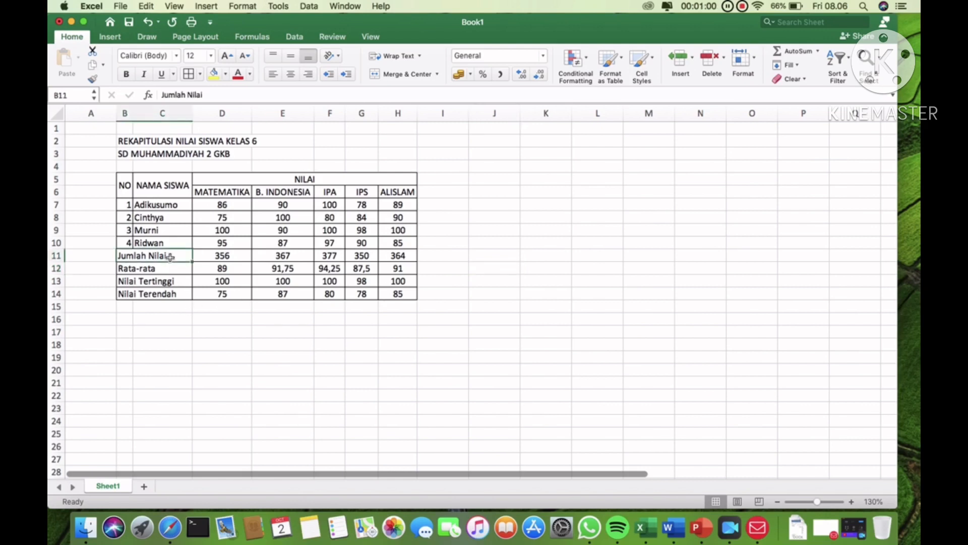
{"action": "left_click", "coordinate": [215, 257]}
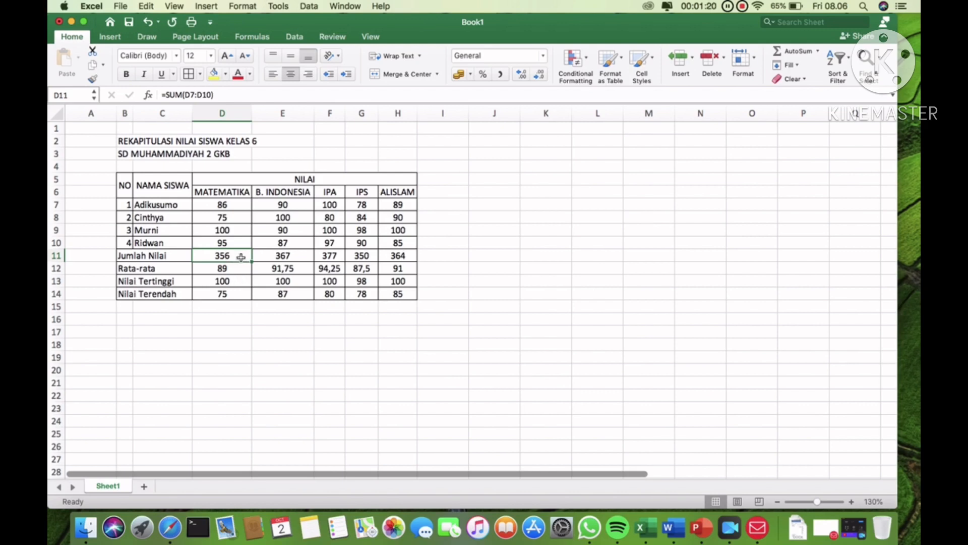
{"action": "left_click", "coordinate": [236, 267]}
{"action": "left_click", "coordinate": [239, 255]}
{"action": "left_click", "coordinate": [235, 319]}
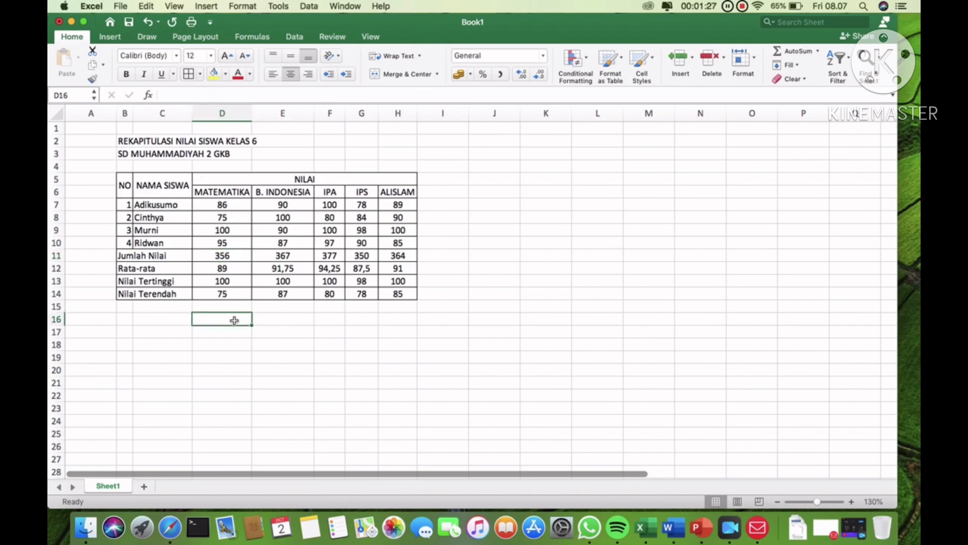
Overwrite the sum formula in D11 with the plain number 356, check the cell's content, and undo the entry
{"action": "left_click", "coordinate": [225, 254]}
{"action": "type", "text": "356"}
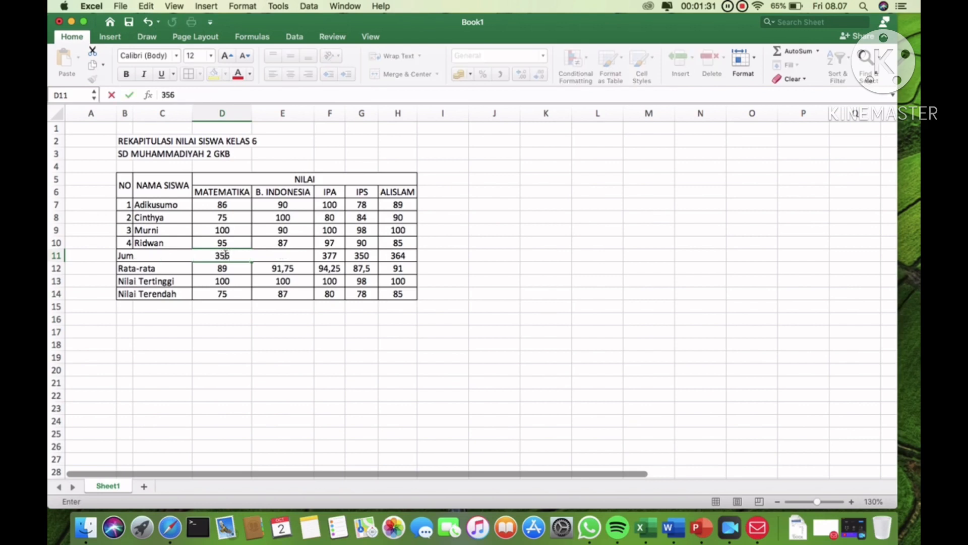
{"action": "key", "text": "Return"}
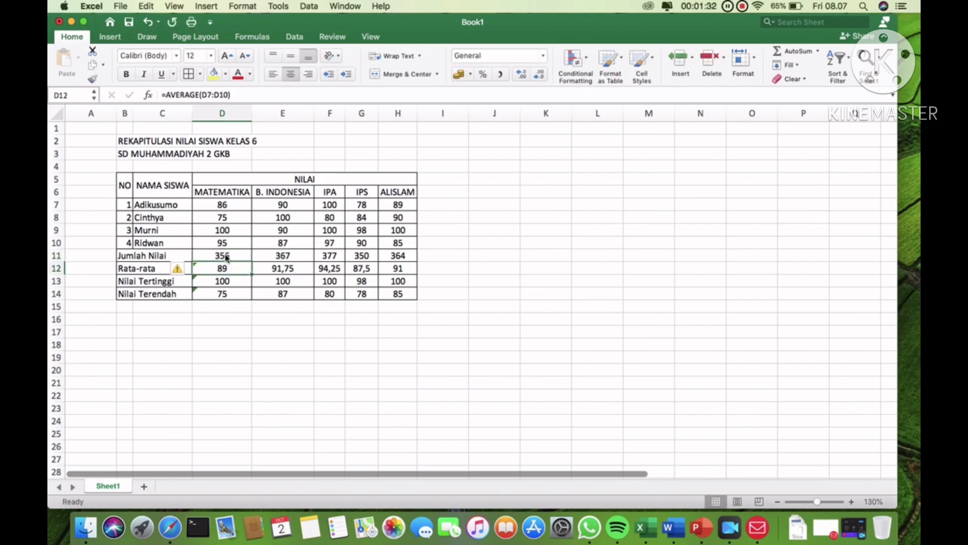
{"action": "left_click", "coordinate": [227, 256]}
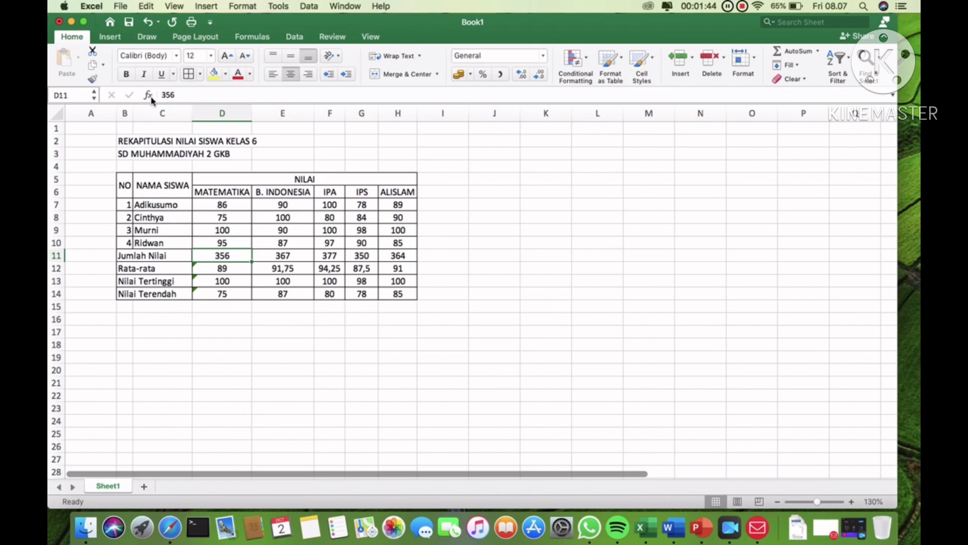
{"action": "key", "text": "super+z"}
Review the average, maximum and minimum formulas of the MATEMATIKA column in cells D12, D13 and D14
{"action": "left_click", "coordinate": [226, 269]}
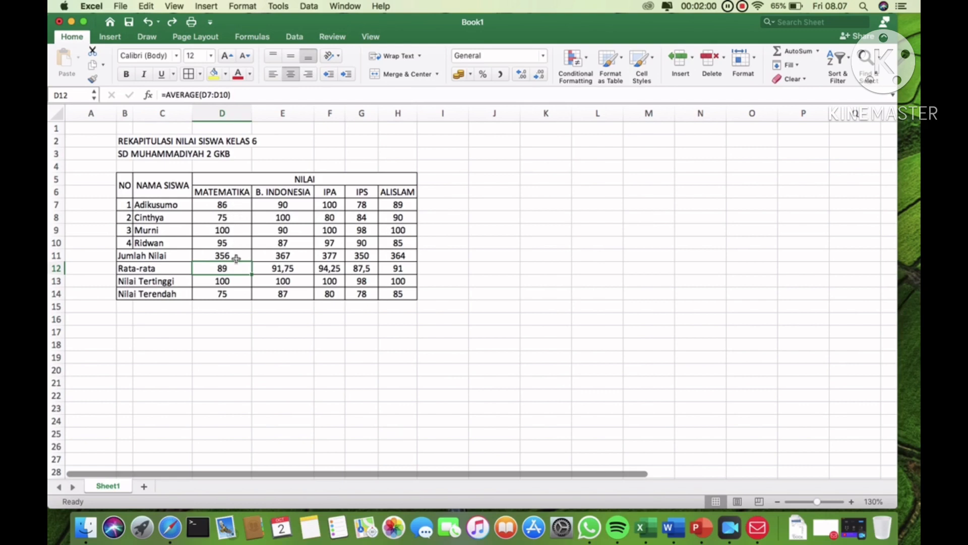
{"action": "left_click", "coordinate": [234, 283]}
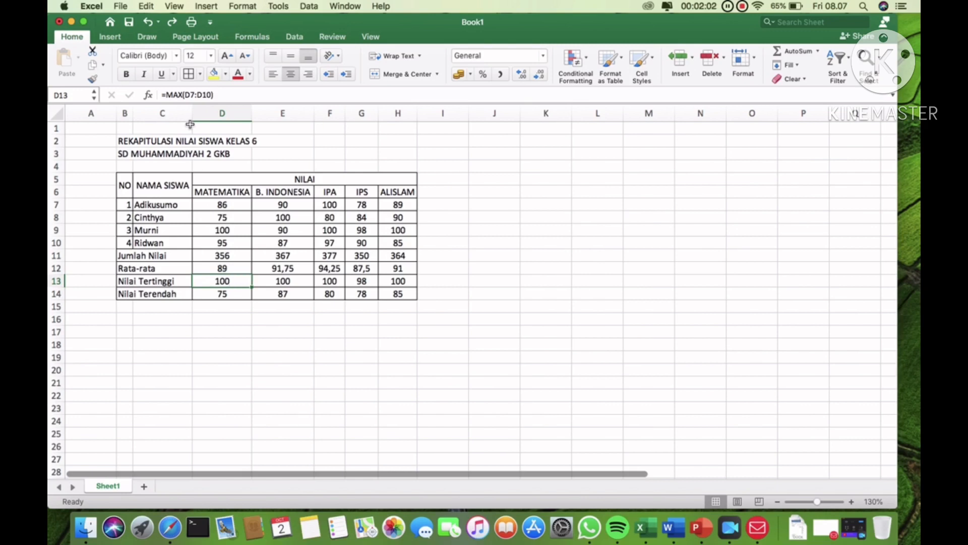
{"action": "left_click", "coordinate": [210, 294]}
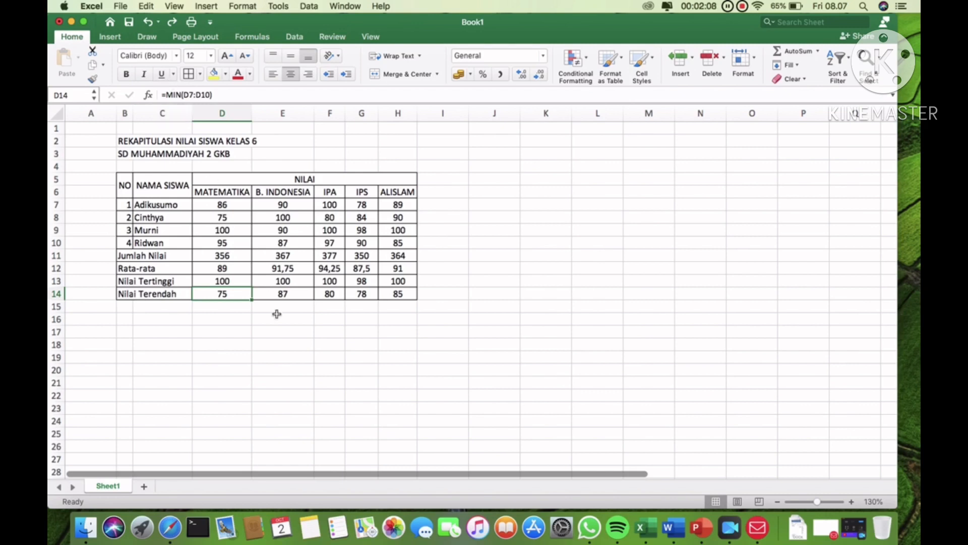
{"action": "left_click", "coordinate": [285, 346]}
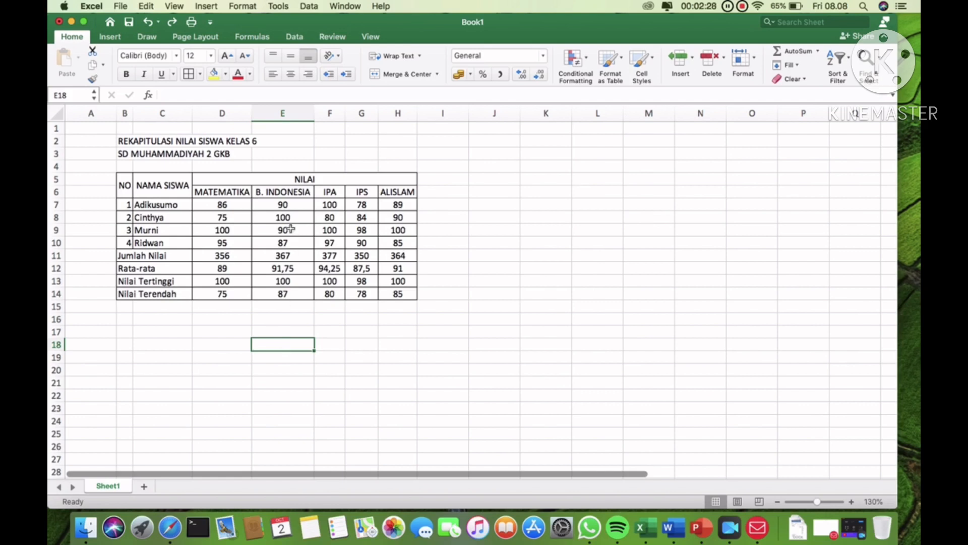
Apply a Thick Box Border around the whole grade table in B5:H14
{"action": "left_click_drag", "start_coordinate": [128, 179], "coordinate": [279, 293]}
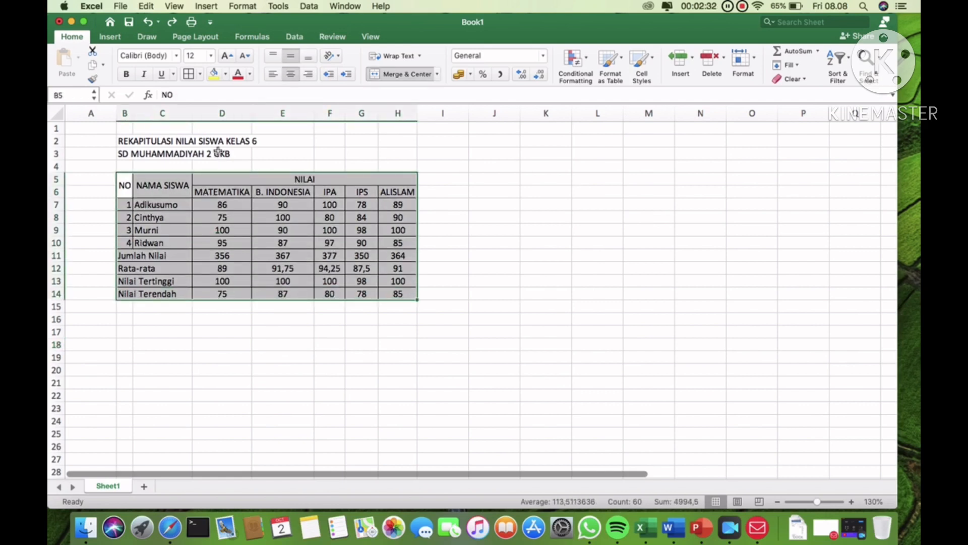
{"action": "left_click", "coordinate": [200, 73]}
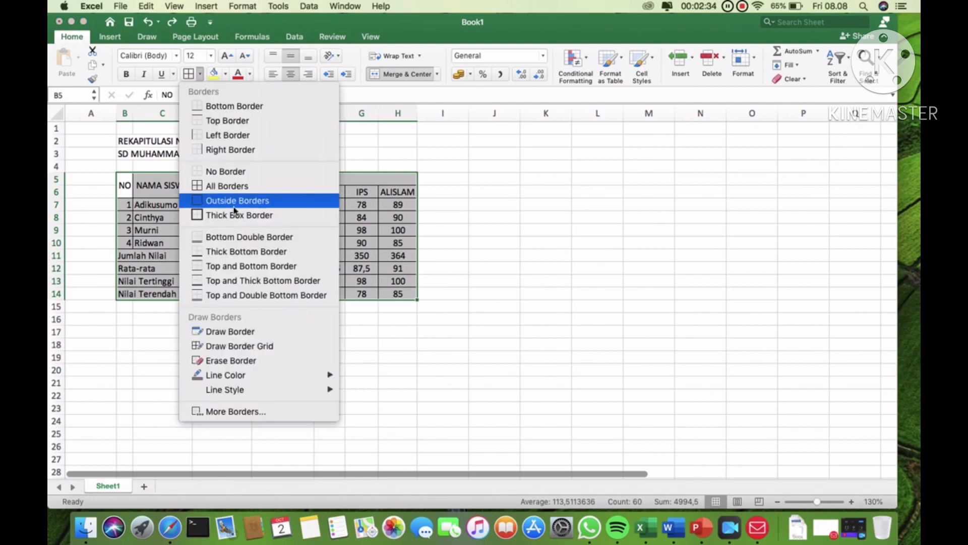
{"action": "left_click", "coordinate": [217, 215]}
{"action": "left_click", "coordinate": [230, 327]}
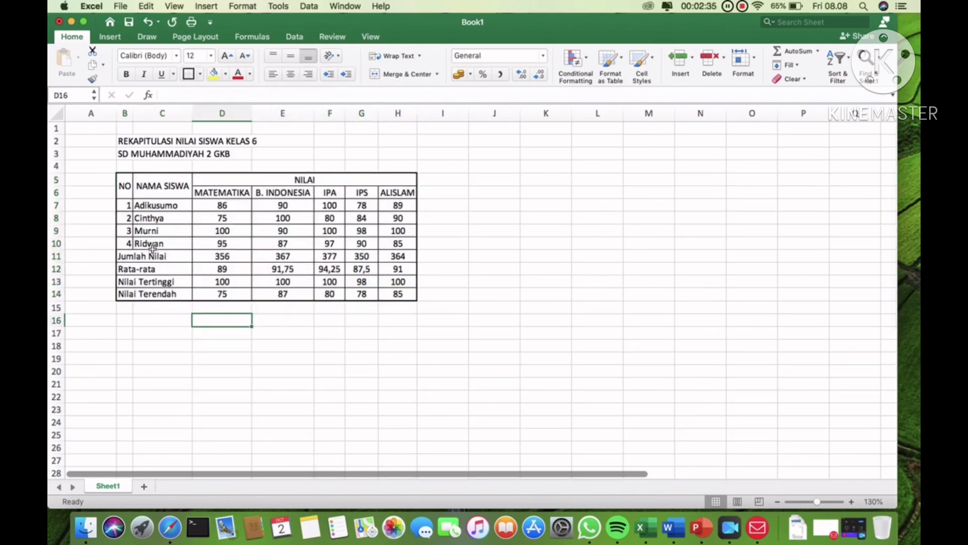
Apply the Thick Box Border around the summary rows B11:H14 and around the header rows B5:H6
{"action": "left_click_drag", "start_coordinate": [143, 256], "coordinate": [400, 294]}
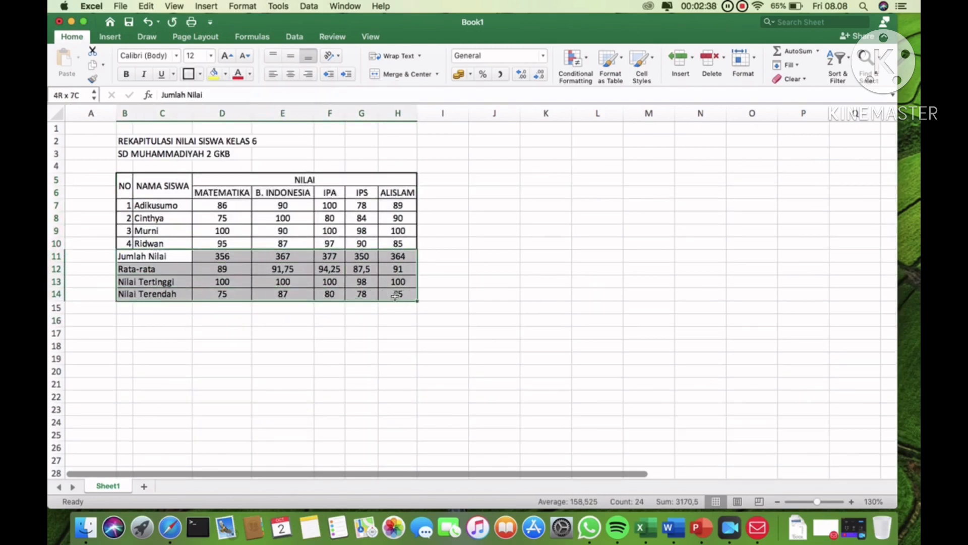
{"action": "left_click", "coordinate": [188, 74]}
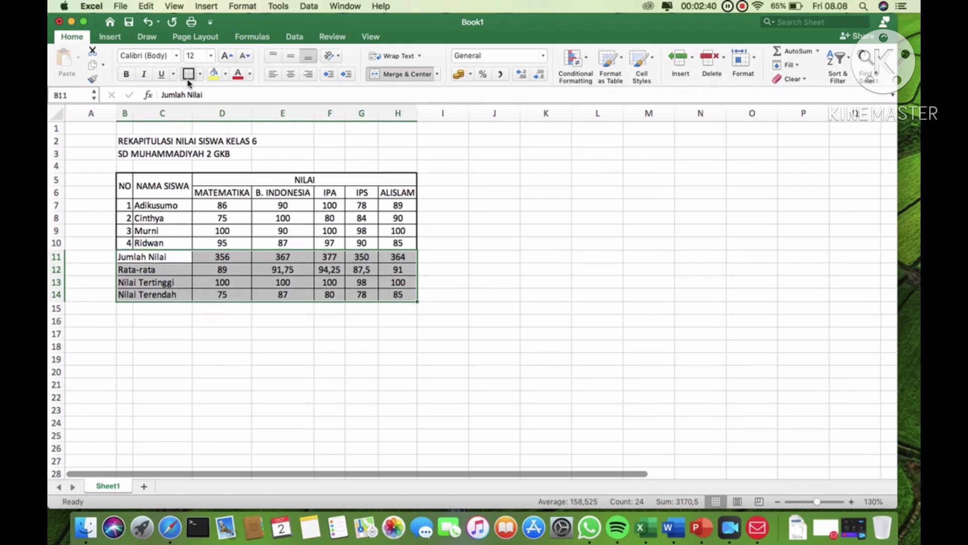
{"action": "left_click_drag", "start_coordinate": [127, 183], "coordinate": [309, 189]}
{"action": "left_click", "coordinate": [189, 74]}
{"action": "left_click", "coordinate": [242, 365]}
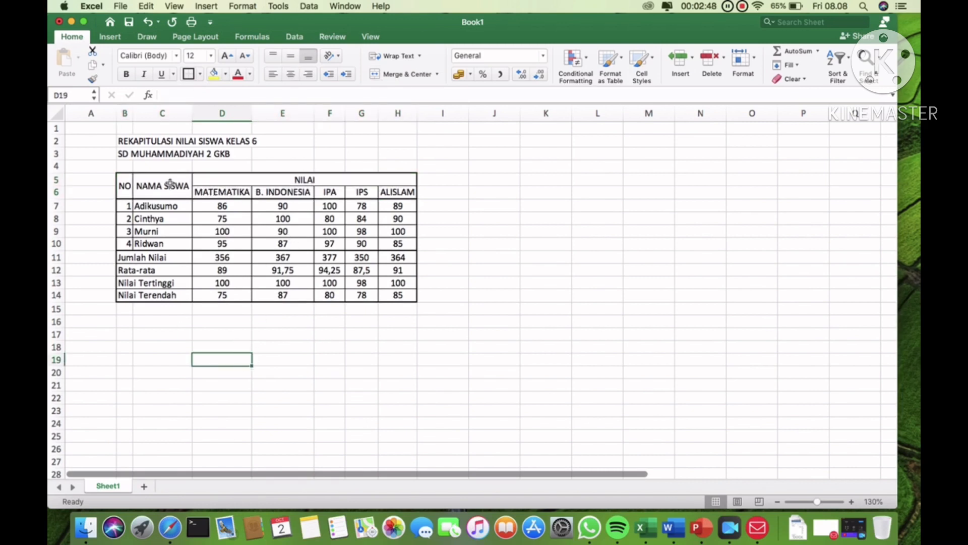
Fill the table's header rows B5:H6 with a gold theme colour
{"action": "left_click_drag", "start_coordinate": [126, 186], "coordinate": [398, 192]}
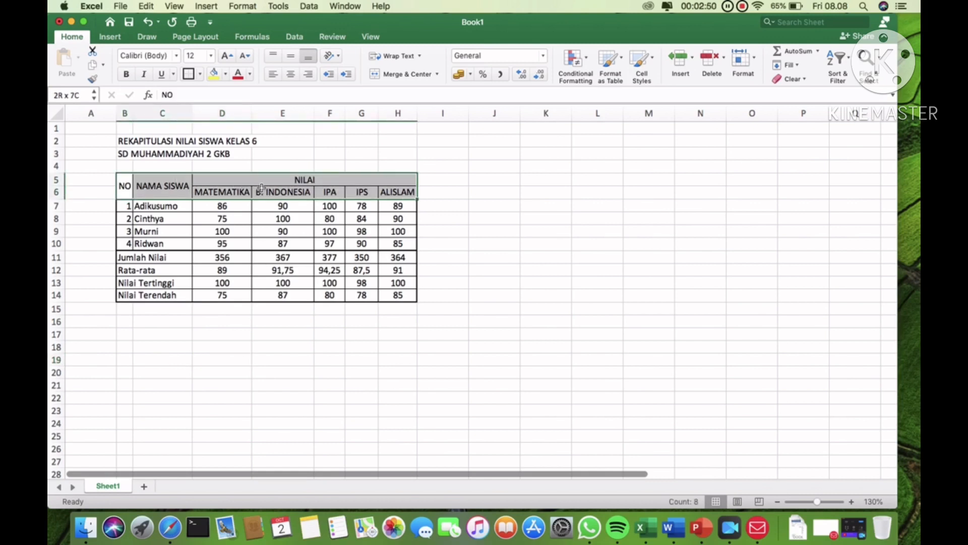
{"action": "left_click", "coordinate": [226, 74]}
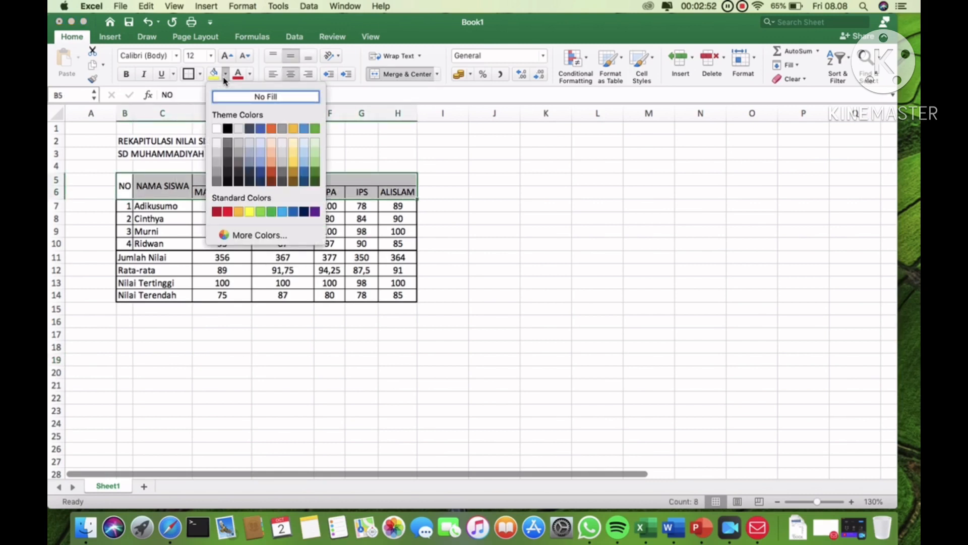
{"action": "left_click", "coordinate": [293, 166]}
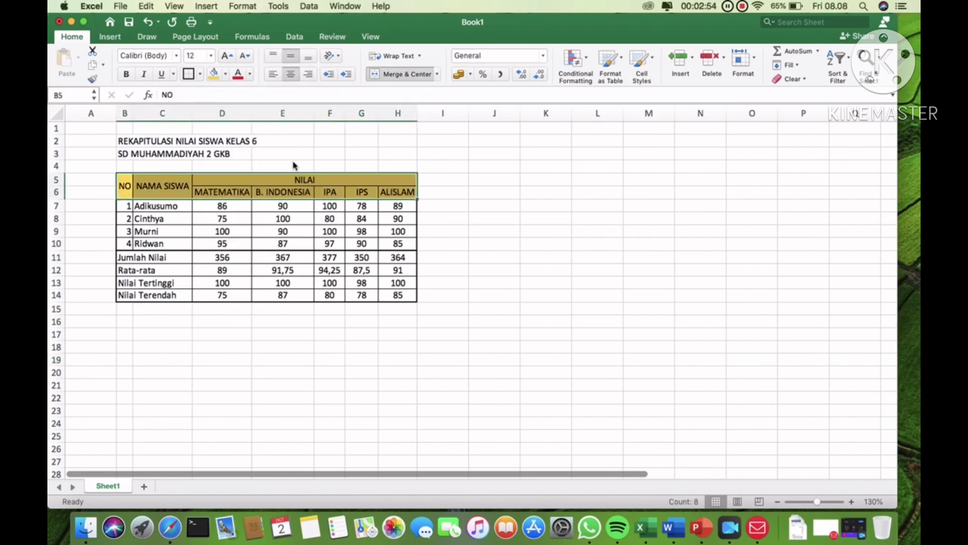
{"action": "left_click", "coordinate": [312, 372]}
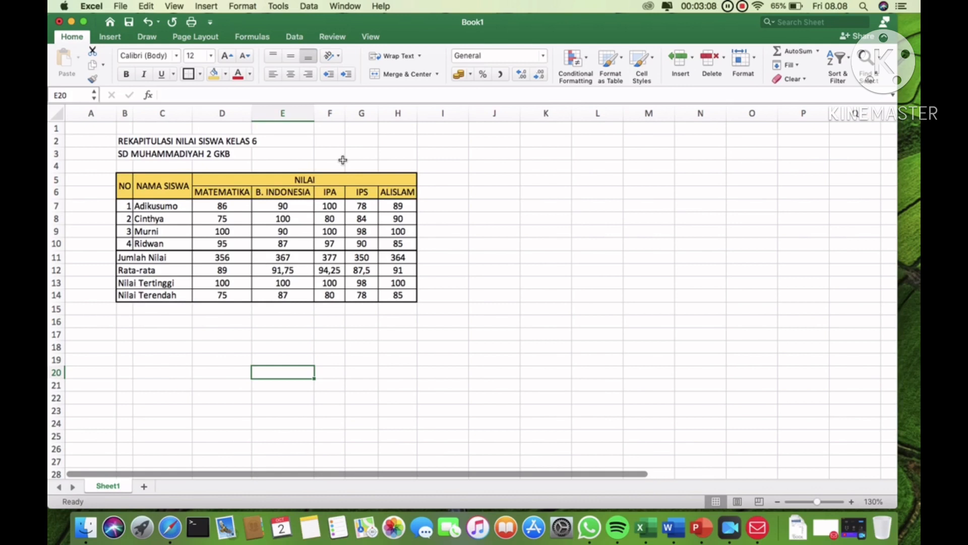
Insert a 2-D clustered column chart of the student grades in B5:H10 and place it beside the table, below row 4
{"action": "left_click", "coordinate": [110, 38]}
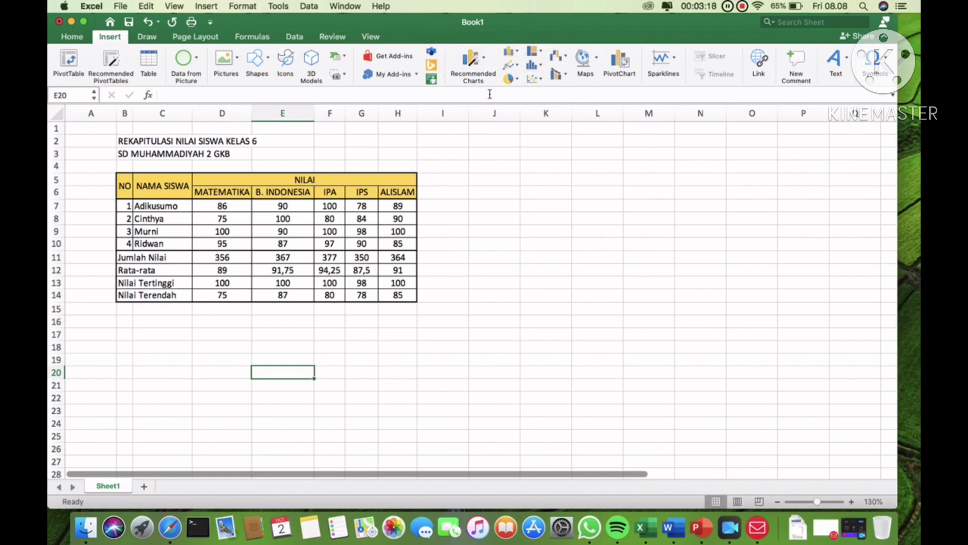
{"action": "left_click", "coordinate": [513, 56]}
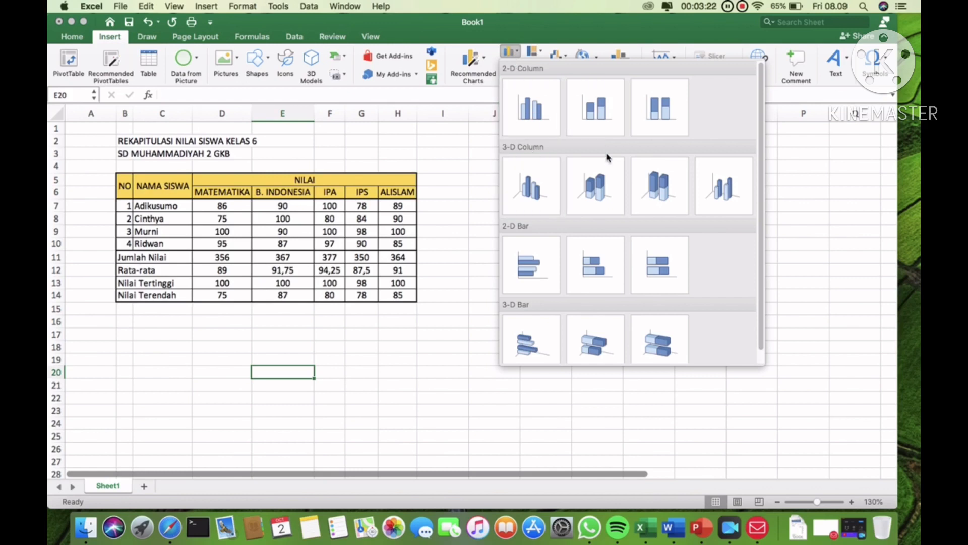
{"action": "left_click", "coordinate": [473, 167]}
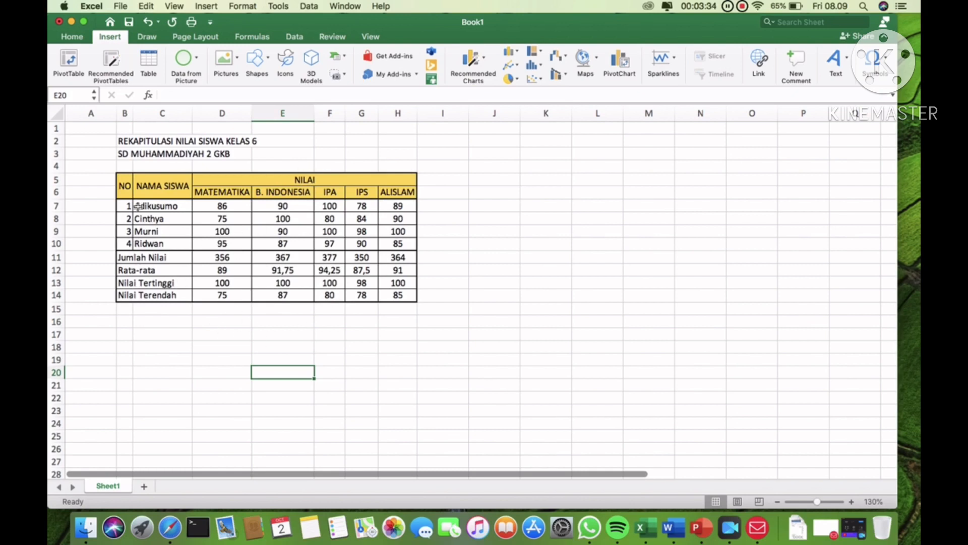
{"action": "left_click", "coordinate": [126, 188]}
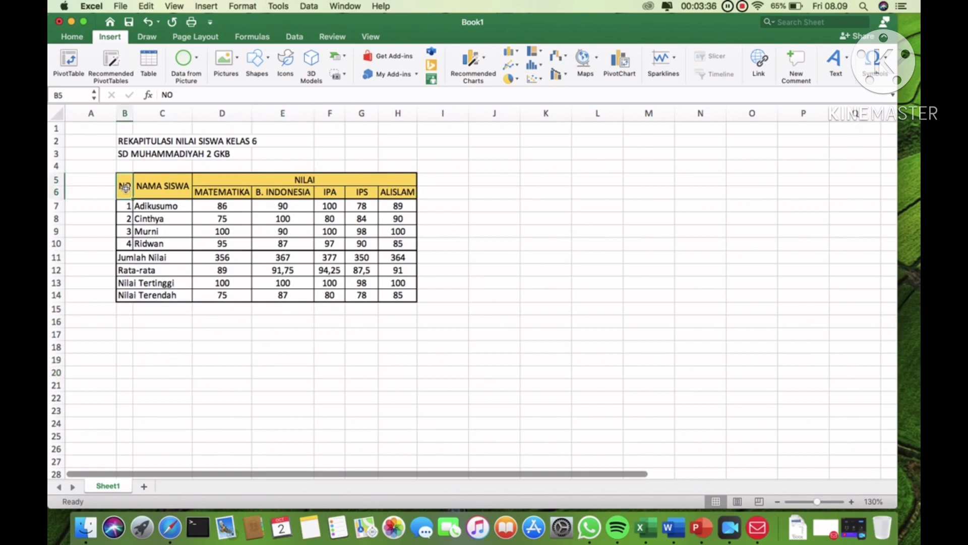
{"action": "key", "text": "shift+Right"}
{"action": "key", "text": "shift+Right"}
{"action": "key", "text": "shift+Right"}
{"action": "key", "text": "shift+Left"}
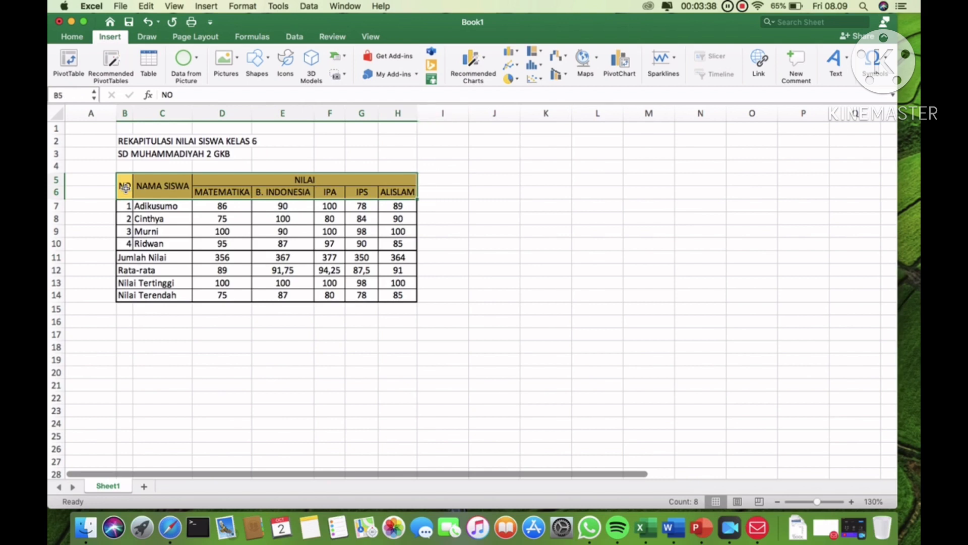
{"action": "key", "text": "shift+Down"}
{"action": "key", "text": "shift+Down"}
{"action": "key", "text": "shift+Down"}
{"action": "key", "text": "shift+Down"}
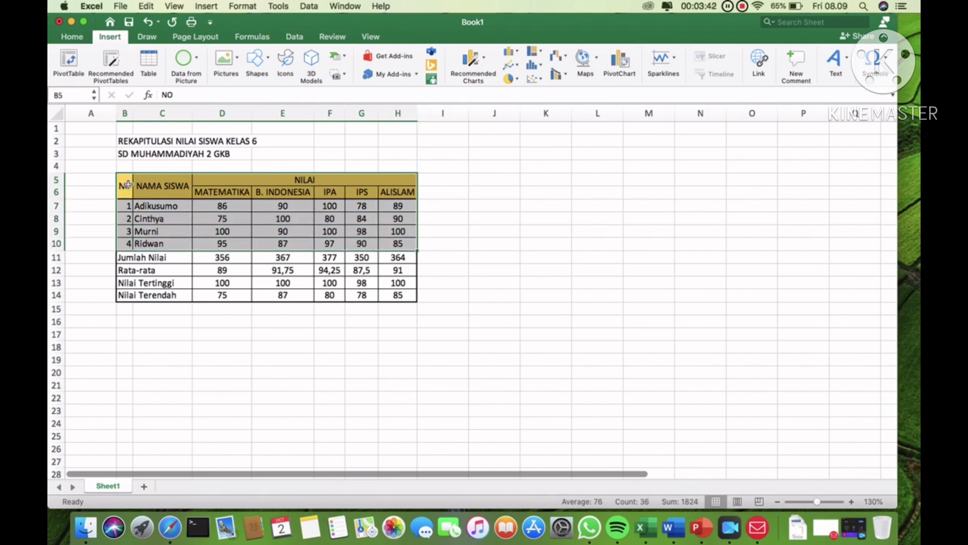
{"action": "left_click", "coordinate": [519, 53]}
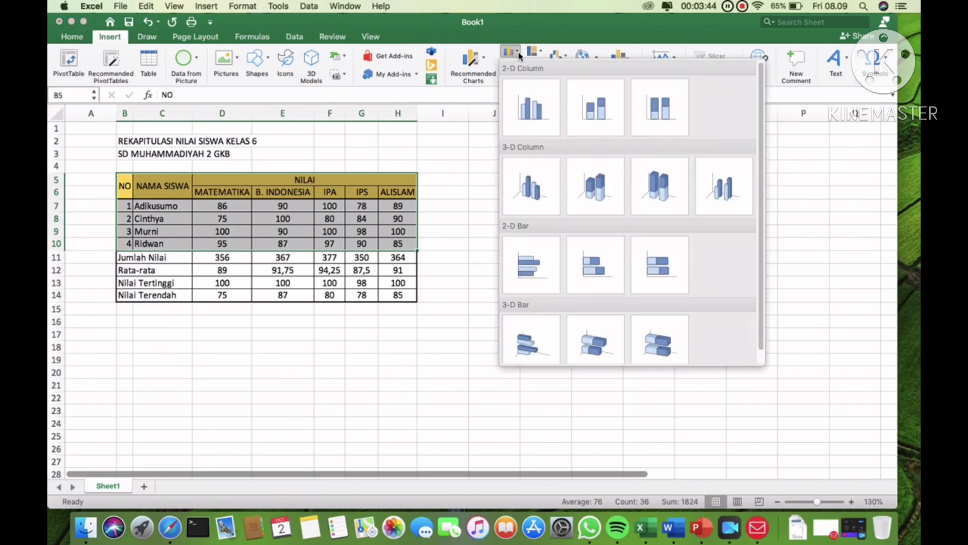
{"action": "left_click", "coordinate": [531, 102]}
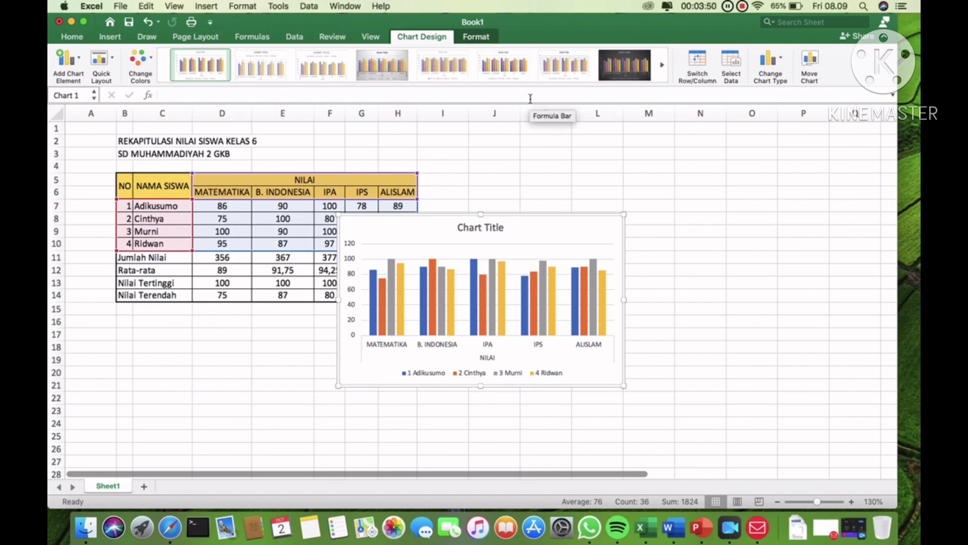
{"action": "left_click_drag", "start_coordinate": [549, 222], "coordinate": [654, 164]}
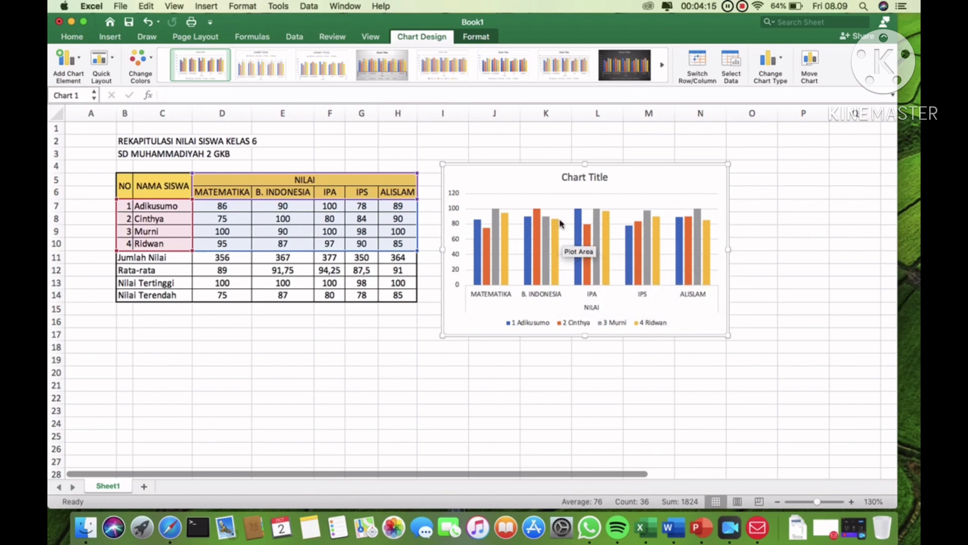
Replace the placeholder chart title with "GRAFIK NILAI SISWA KELAS 6"
{"action": "left_click", "coordinate": [562, 177]}
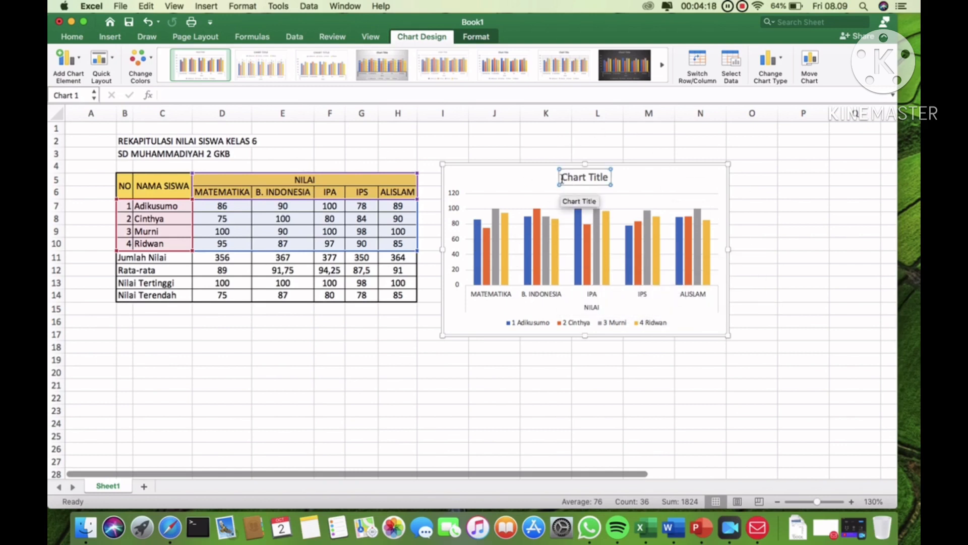
{"action": "left_click_drag", "start_coordinate": [562, 177], "coordinate": [612, 179]}
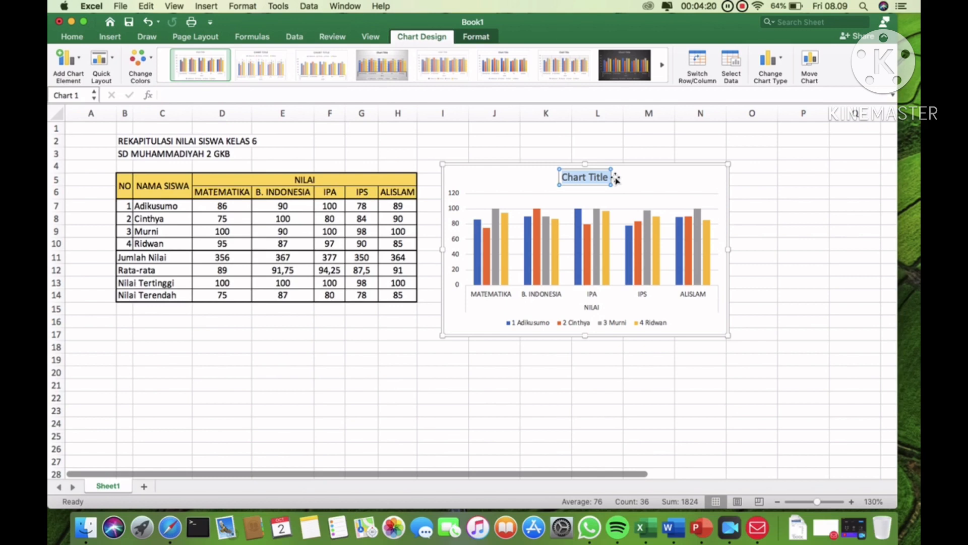
{"action": "type", "text": "GRAFIK"}
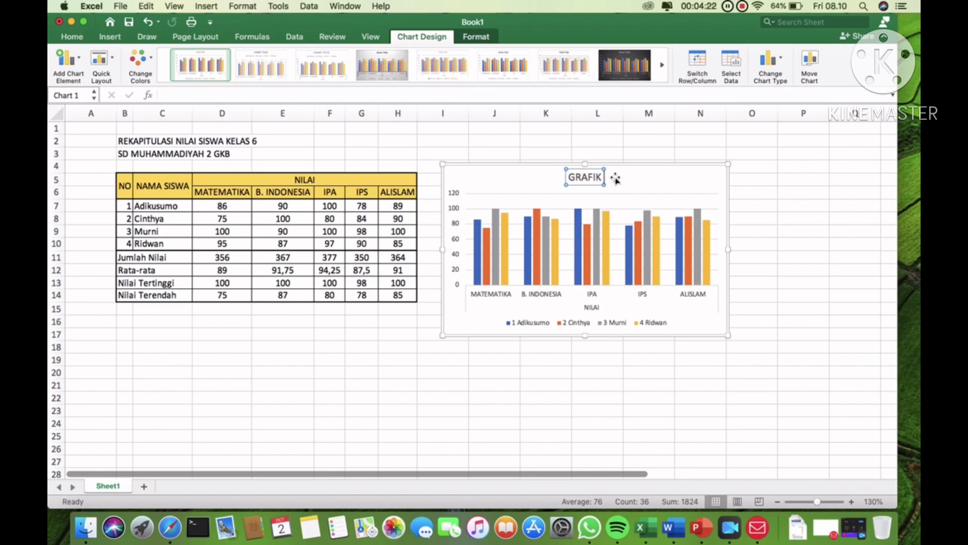
{"action": "type", "text": " NILAI"}
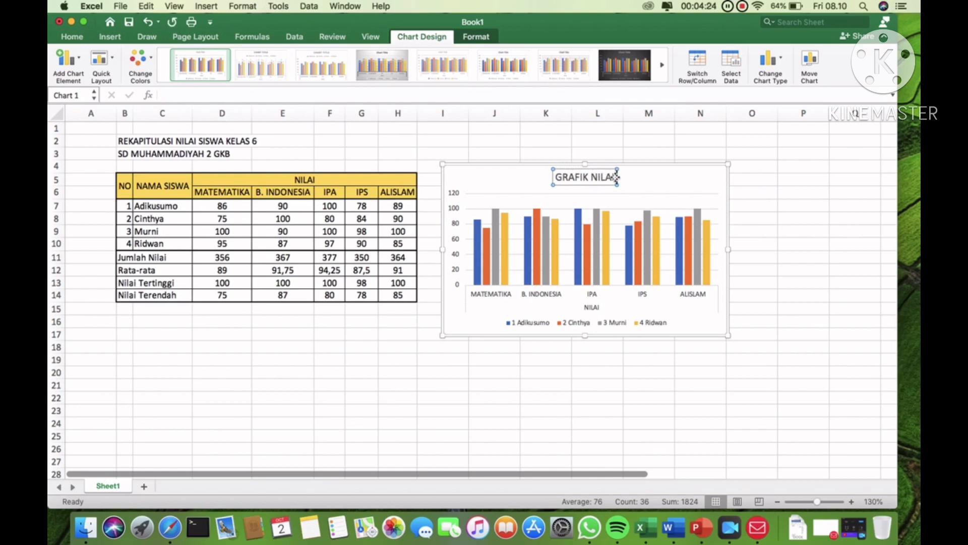
{"action": "type", "text": " SISWA KELAS"}
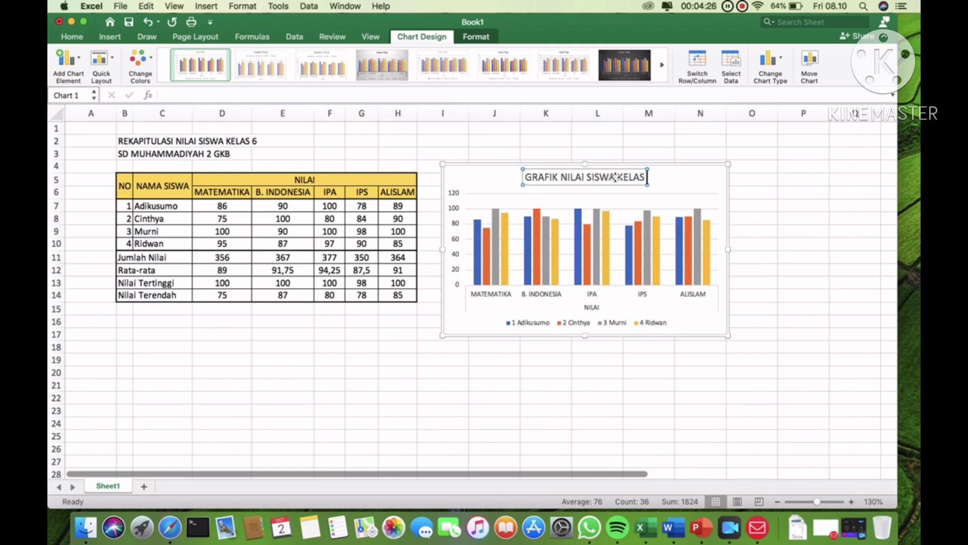
{"action": "type", "text": " 6"}
{"action": "mouse_move", "coordinate": [708, 251]}
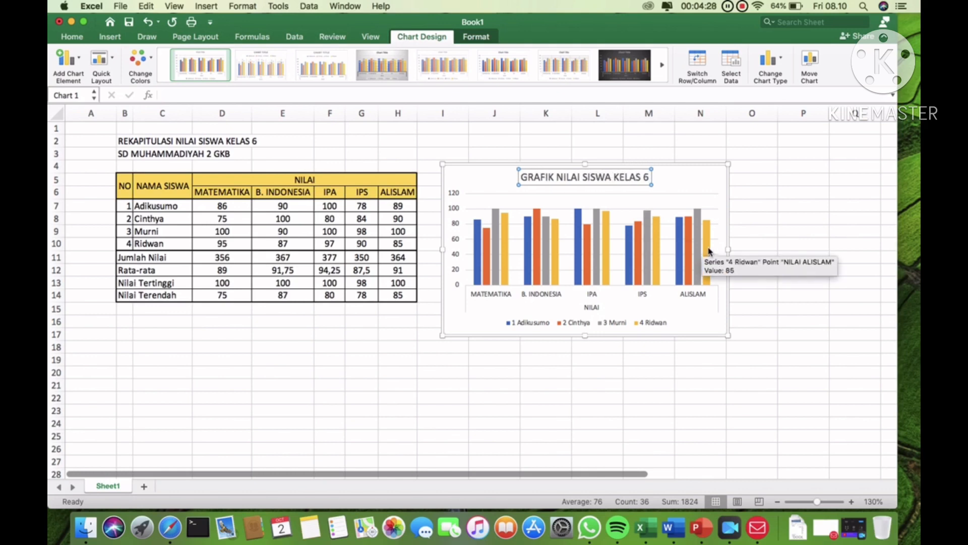
{"action": "left_click", "coordinate": [771, 256]}
Examine the values of individual student columns in the grade chart
{"action": "mouse_move", "coordinate": [595, 266]}
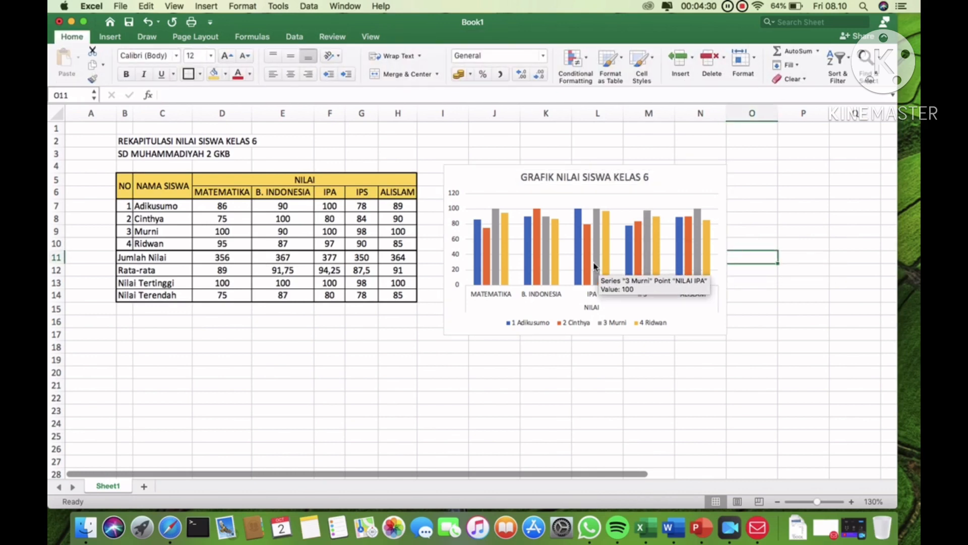
{"action": "left_click", "coordinate": [486, 263]}
{"action": "mouse_move", "coordinate": [477, 254]}
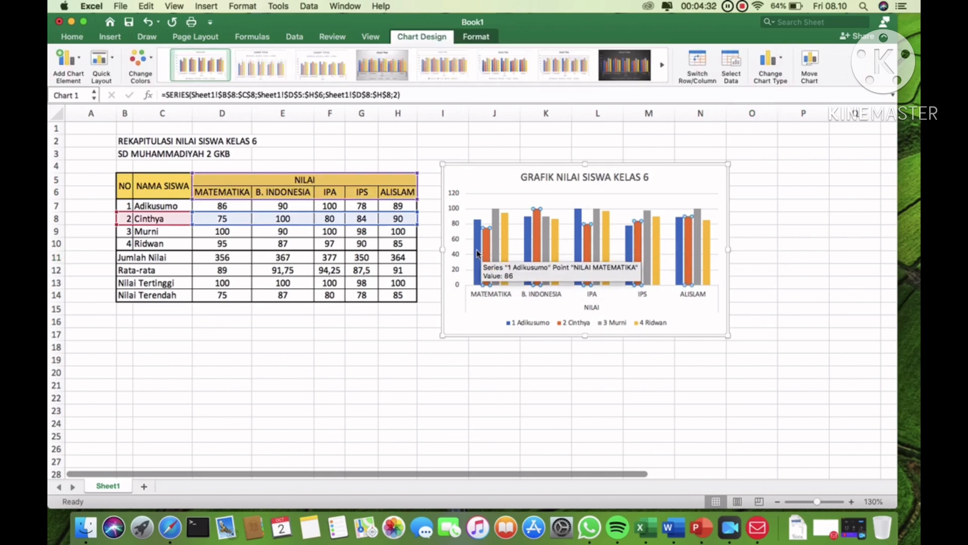
{"action": "left_click", "coordinate": [727, 222]}
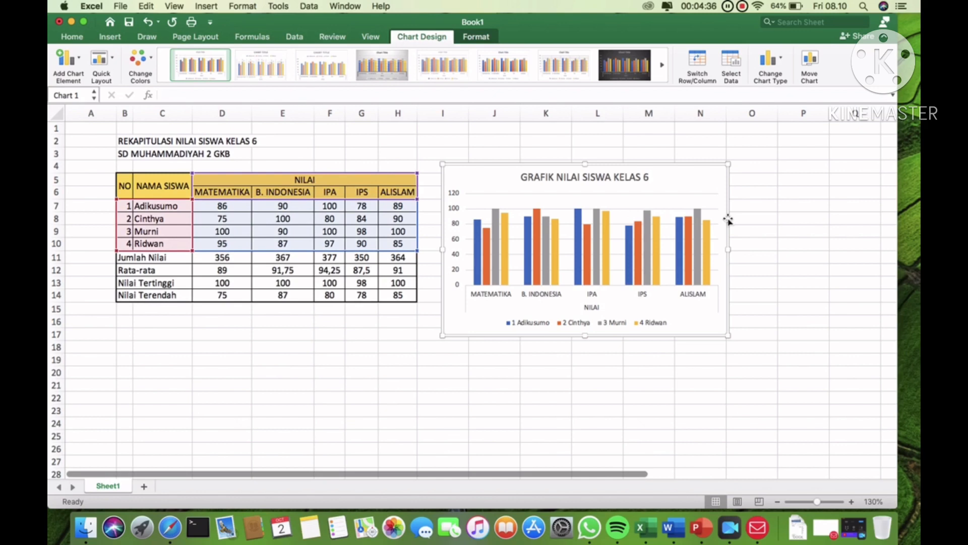
{"action": "right_click", "coordinate": [728, 221]}
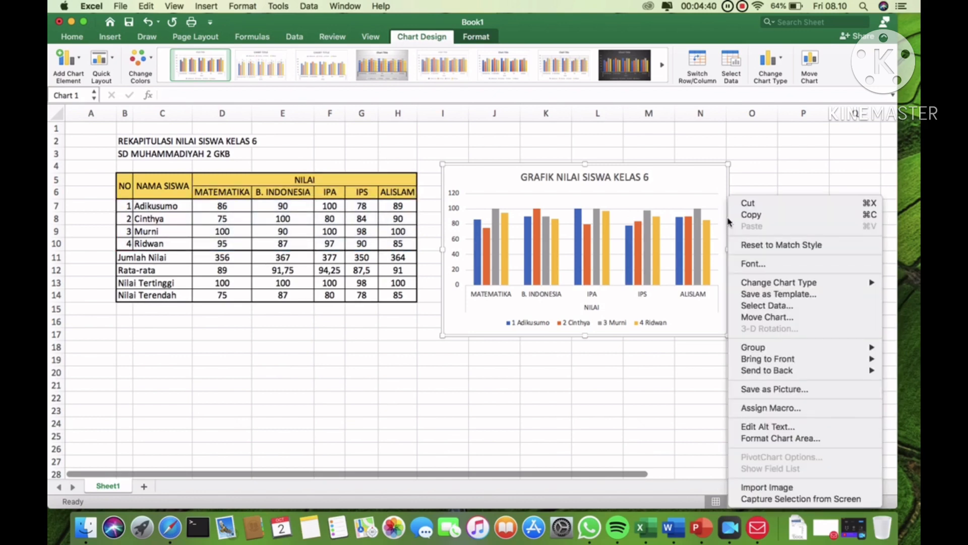
{"action": "left_click", "coordinate": [709, 201]}
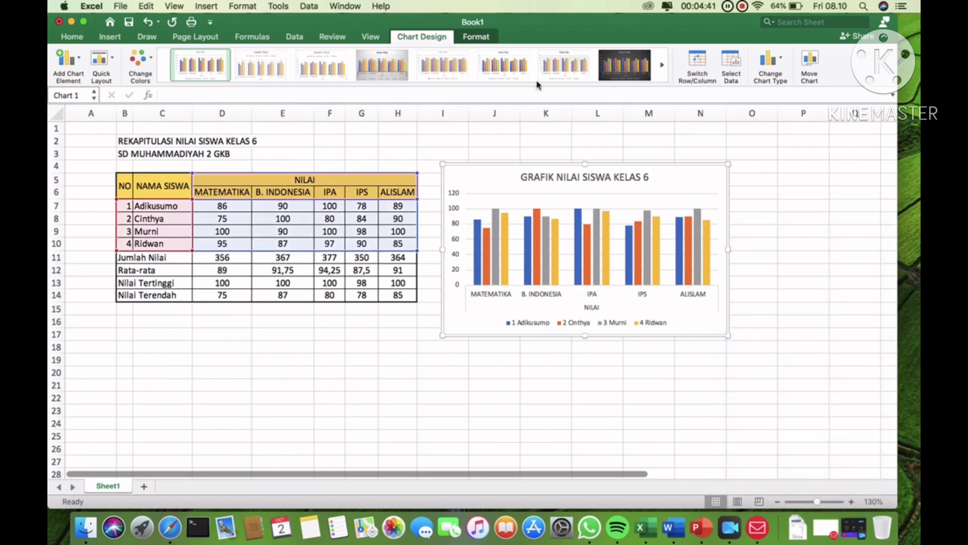
{"action": "left_click", "coordinate": [484, 39]}
{"action": "left_click", "coordinate": [484, 39]}
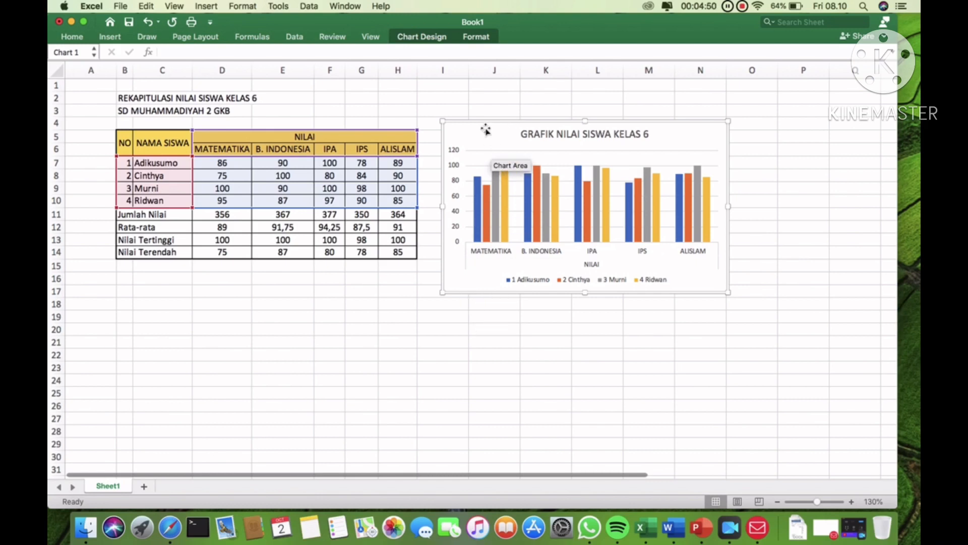
Review the chart's data source range, series and category axis labels without changing them
{"action": "left_click", "coordinate": [421, 36]}
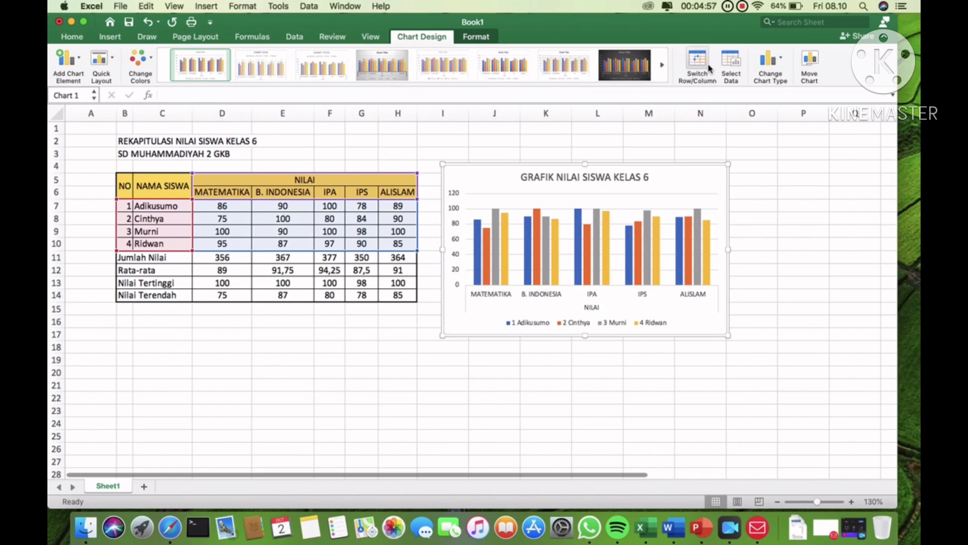
{"action": "left_click", "coordinate": [732, 63]}
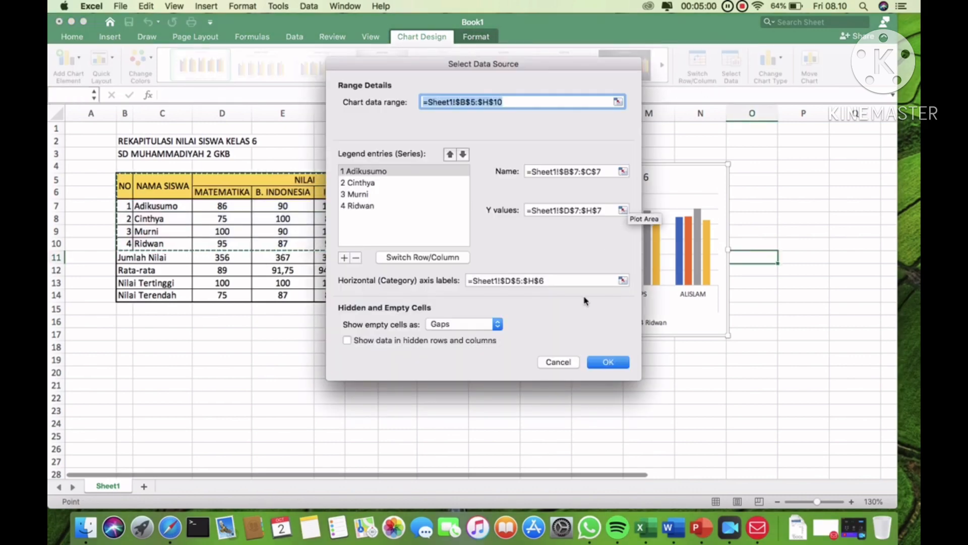
{"action": "left_click", "coordinate": [564, 362]}
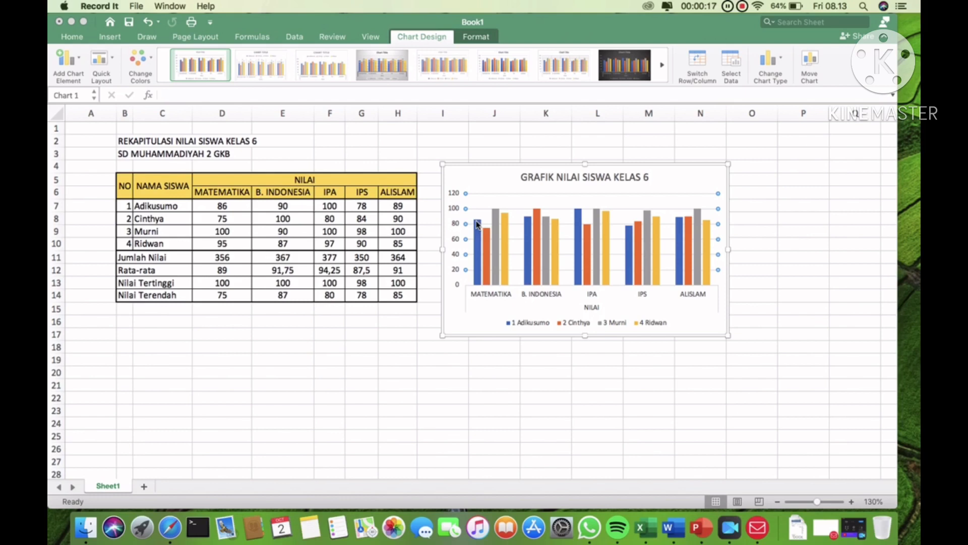
Add data labels at the Outside End position to all columns of the grade chart
{"action": "left_click", "coordinate": [525, 166]}
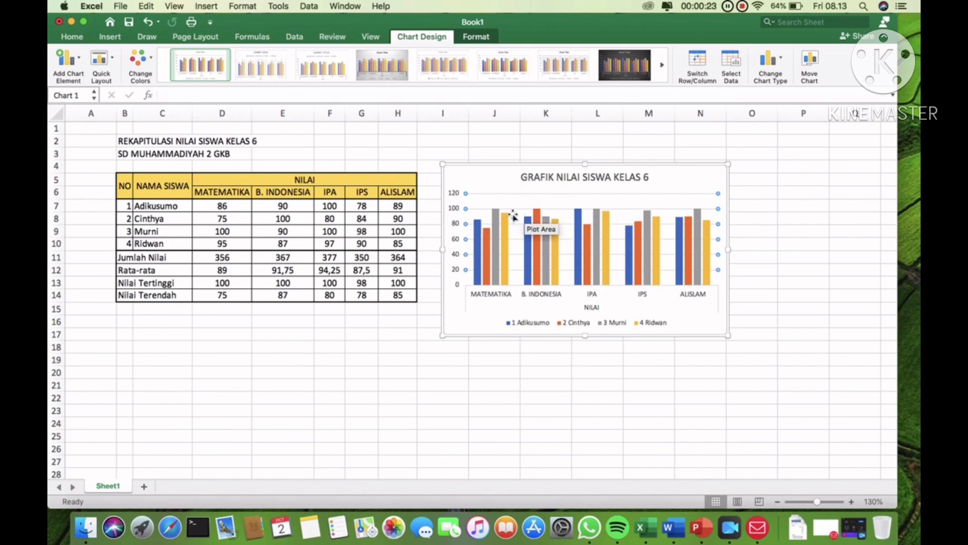
{"action": "left_click", "coordinate": [503, 165]}
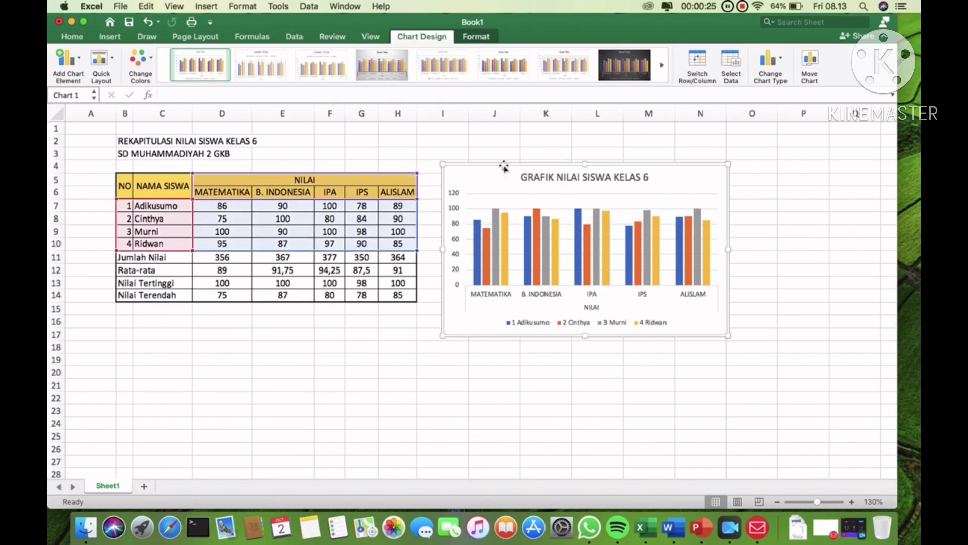
{"action": "left_click", "coordinate": [75, 61]}
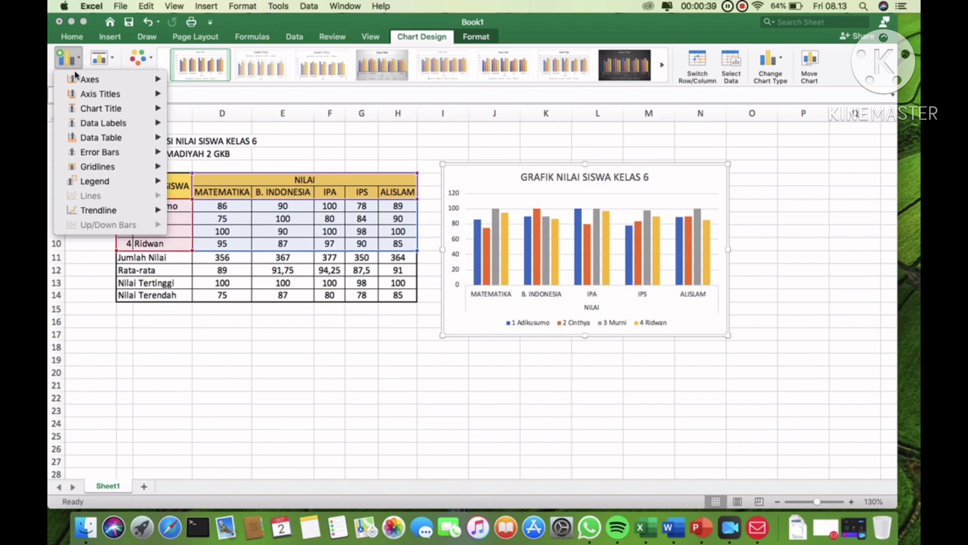
{"action": "mouse_move", "coordinate": [85, 143]}
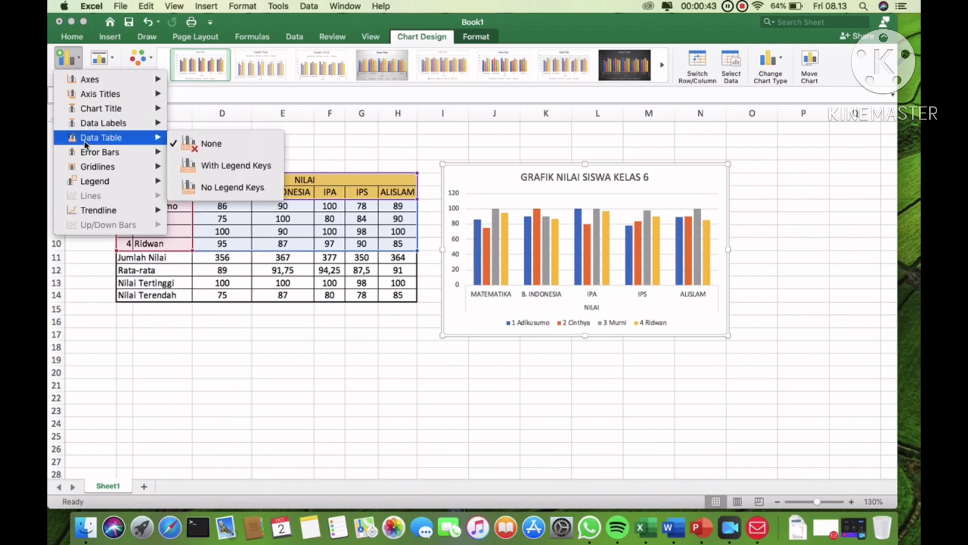
{"action": "mouse_move", "coordinate": [96, 125]}
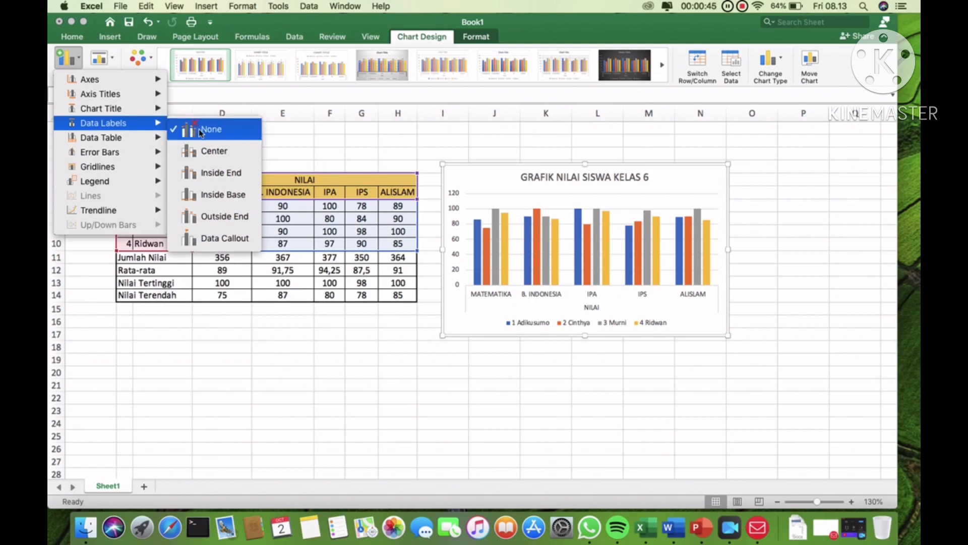
{"action": "left_click", "coordinate": [217, 220]}
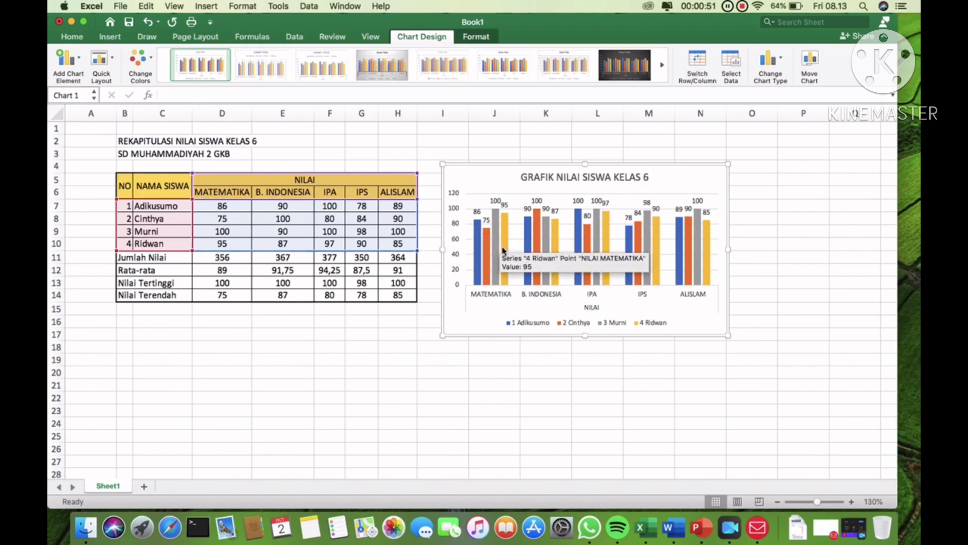
{"action": "mouse_move", "coordinate": [480, 269]}
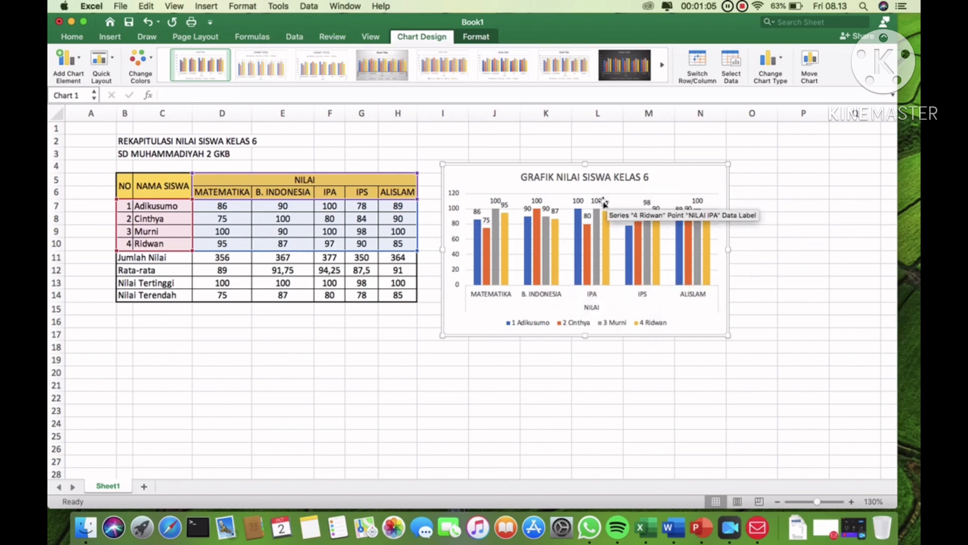
Try the grey gradient chart style, and apply the seventh style with a white background and light grey plot area instead
{"action": "left_click", "coordinate": [386, 77]}
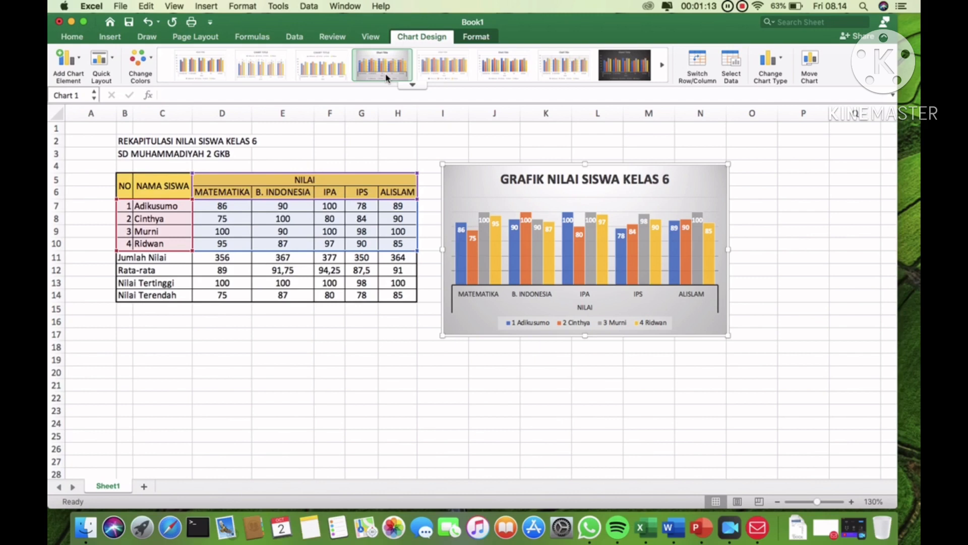
{"action": "left_click", "coordinate": [412, 85]}
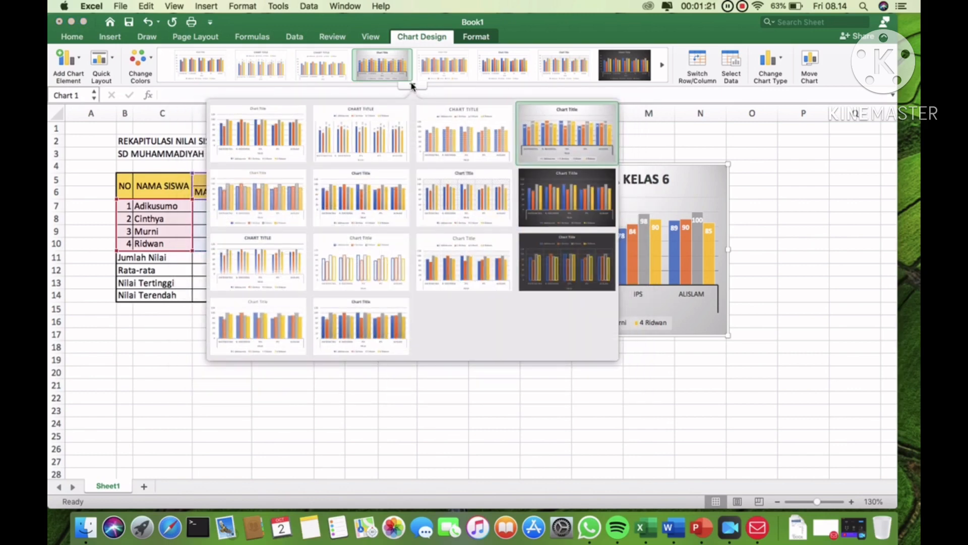
{"action": "left_click", "coordinate": [451, 188]}
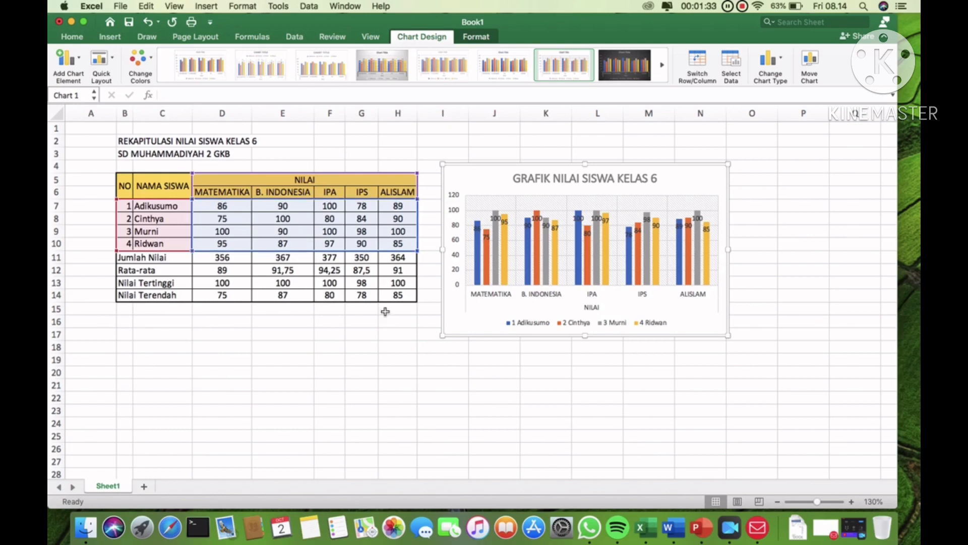
{"action": "left_click", "coordinate": [366, 344]}
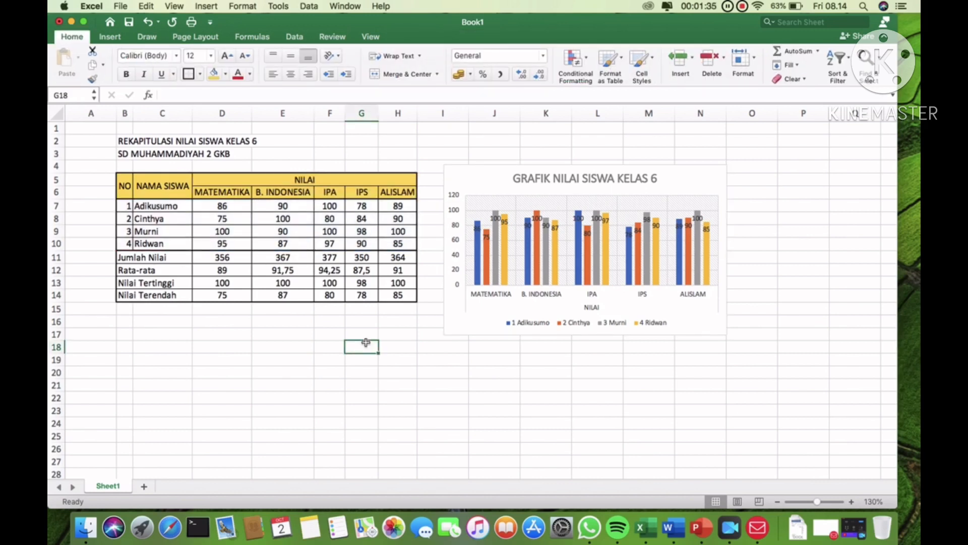